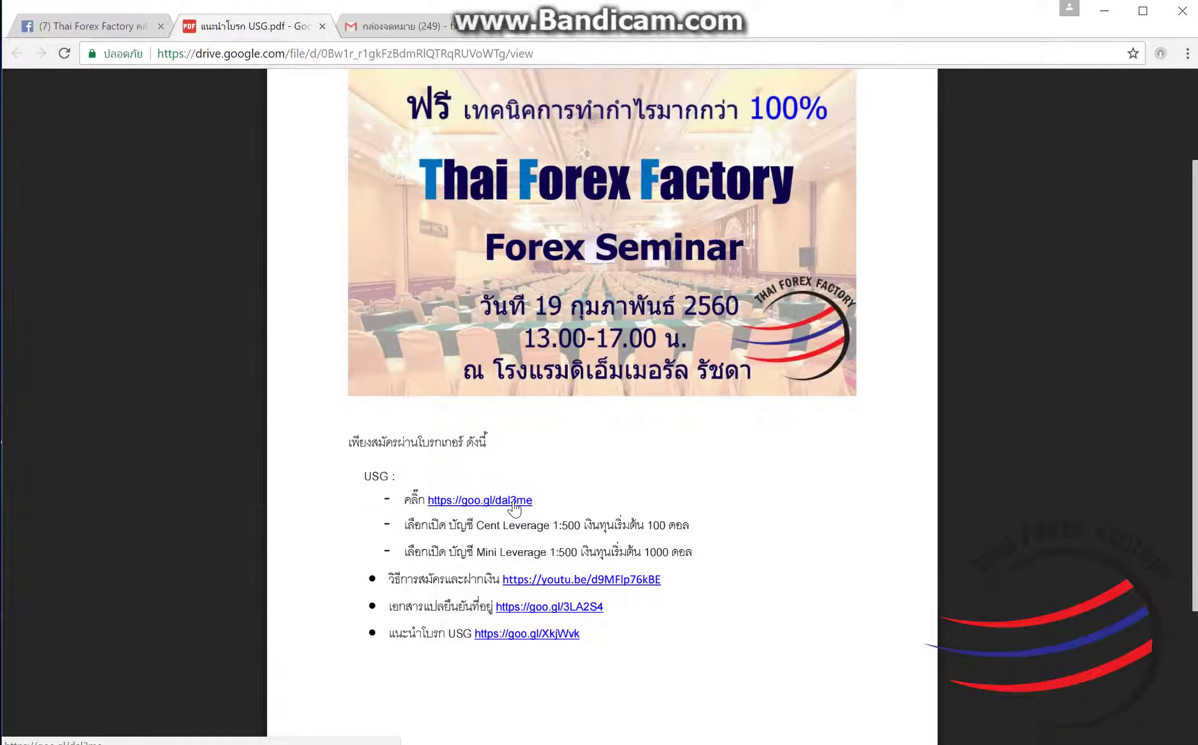
Step: Follow the goo.gl USG link in the Thai Forex Factory guide PDF to the registration form
{"action": "left_click", "coordinate": [512, 501]}
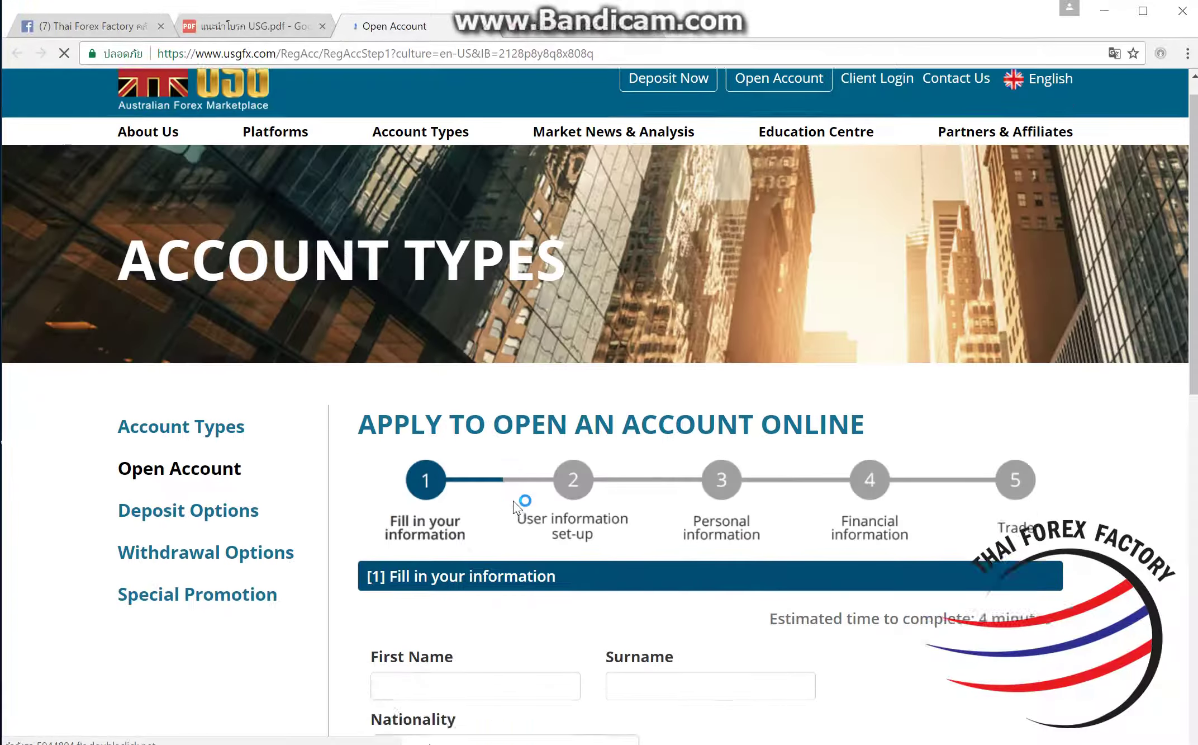
Step: Enter the applicant's first name and surname, and set nationality to Thailand
{"action": "scroll", "coordinate": [520, 500], "scroll_direction": "down", "scroll_amount": 5}
{"action": "left_click", "coordinate": [509, 438]}
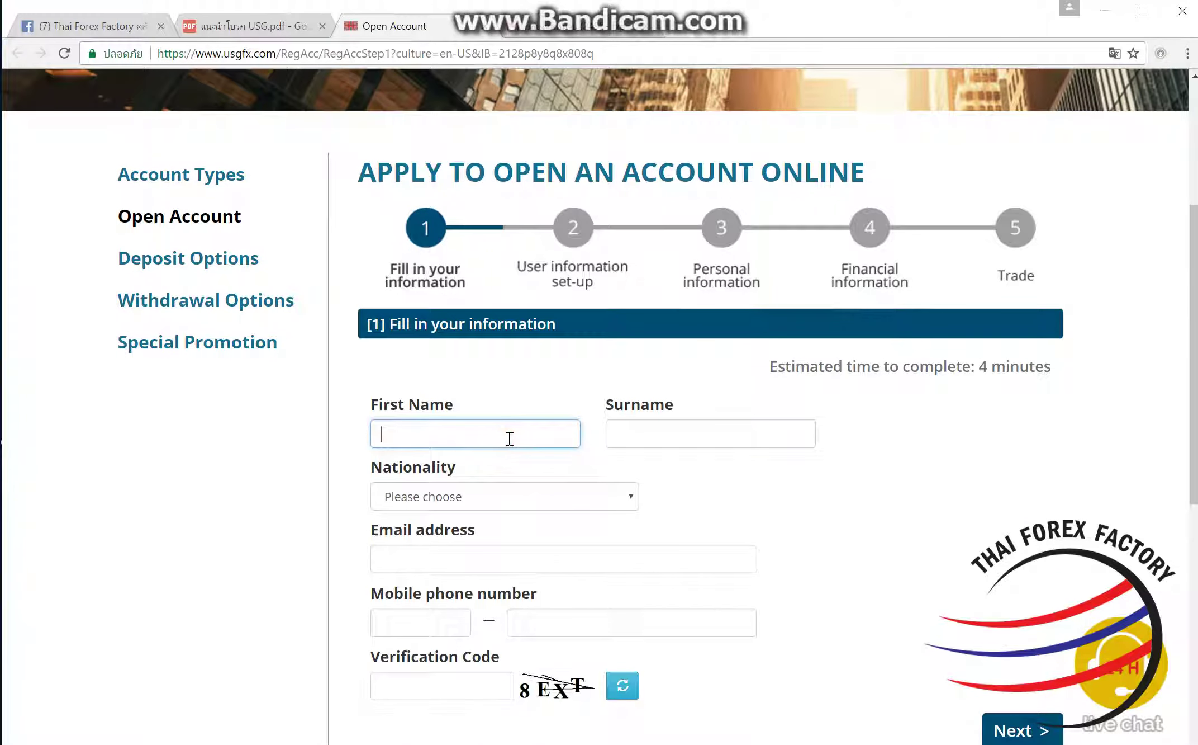
{"action": "key", "text": "Tab"}
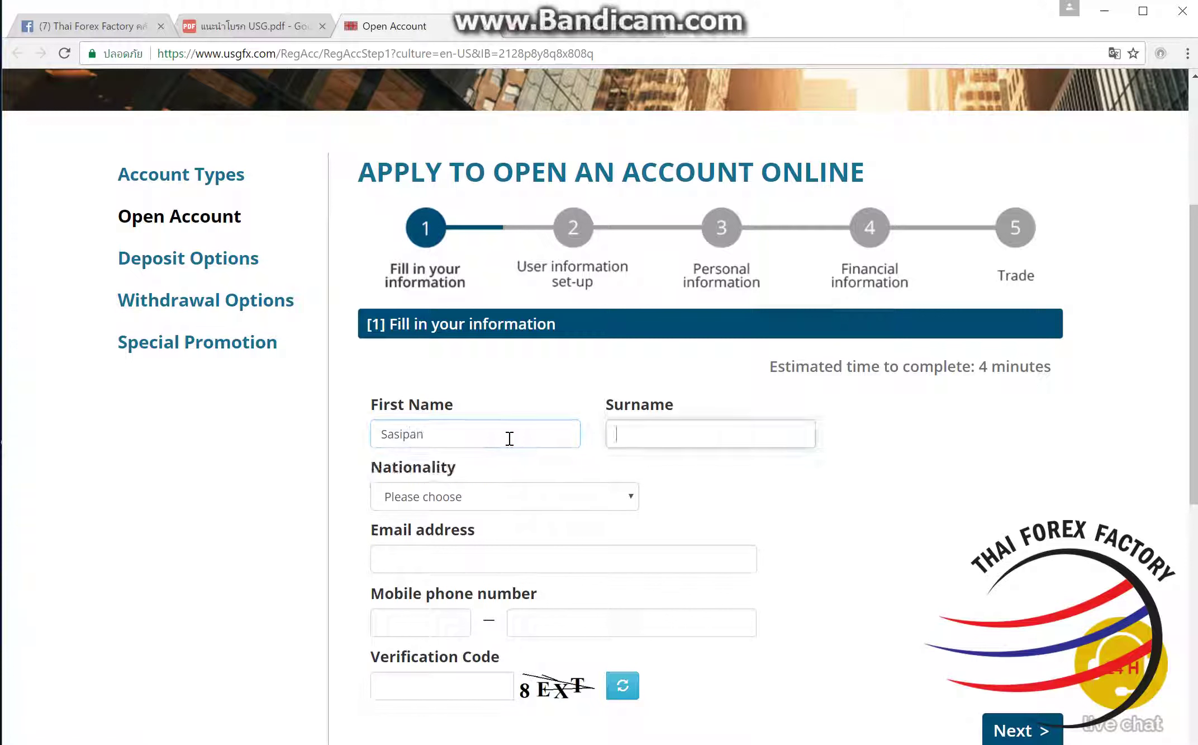
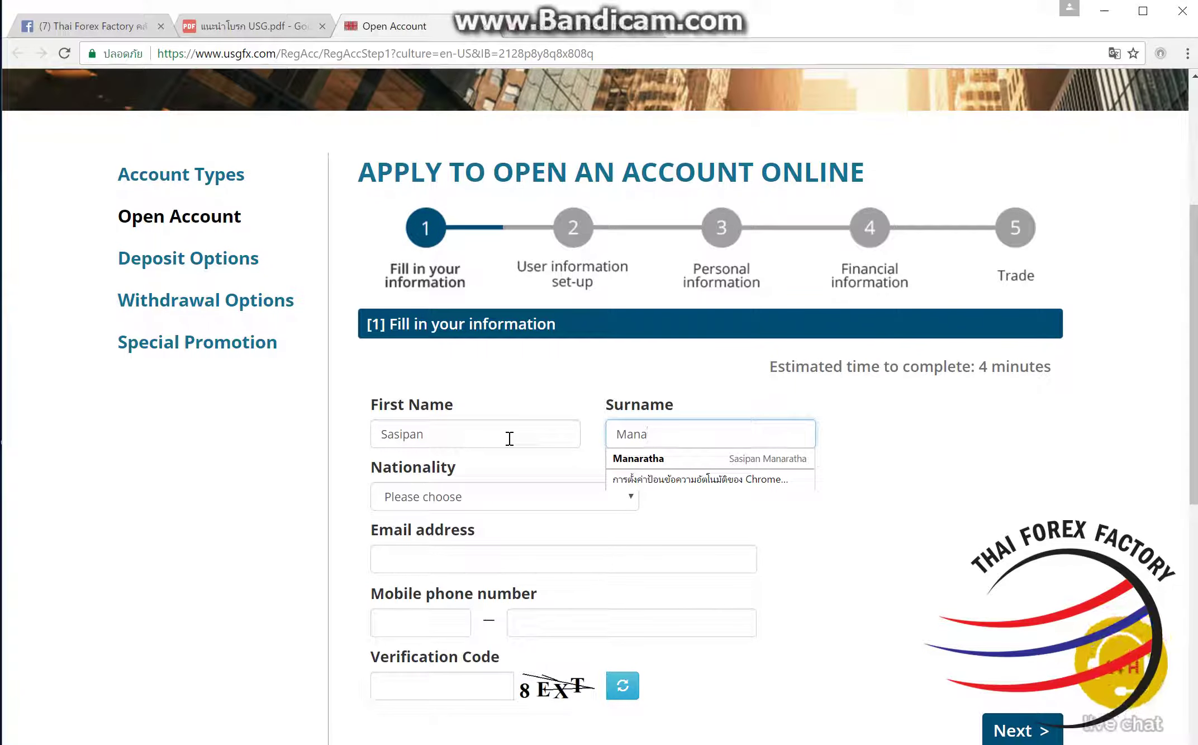
{"action": "left_click", "coordinate": [520, 493]}
{"action": "scroll", "coordinate": [521, 447], "scroll_direction": "down", "scroll_amount": 10}
{"action": "scroll", "coordinate": [450, 261], "scroll_direction": "down", "scroll_amount": 20}
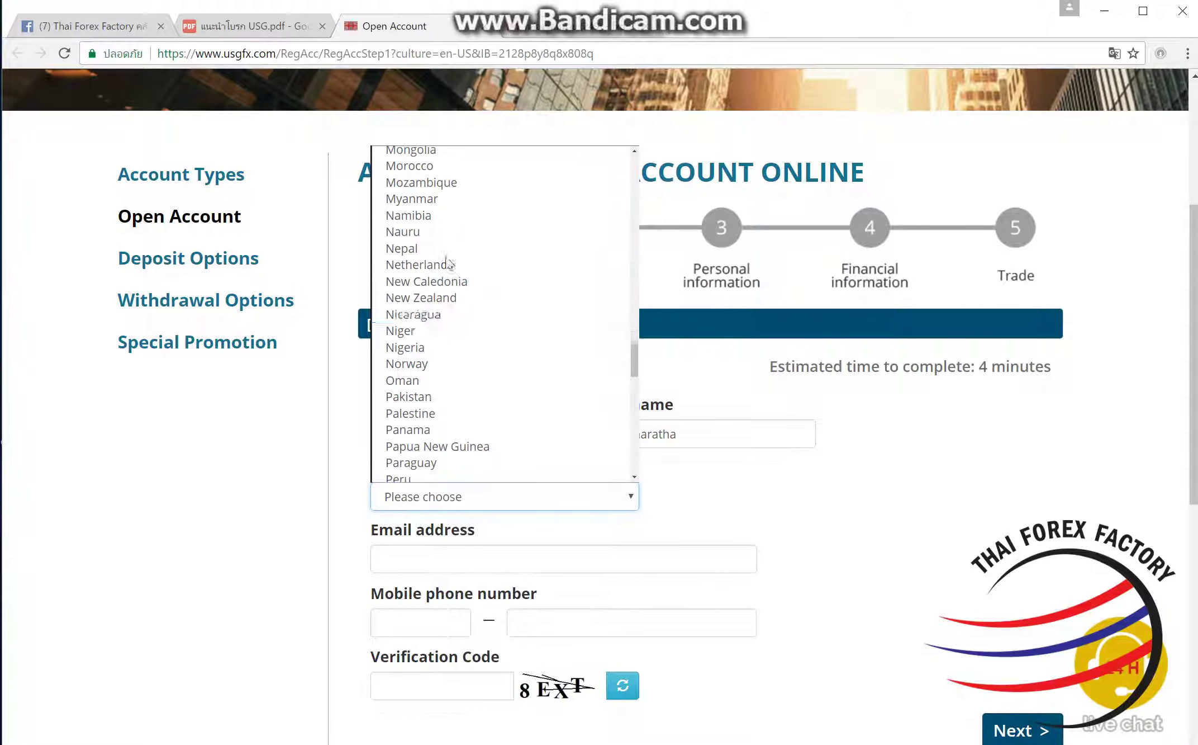
{"action": "scroll", "coordinate": [462, 333], "scroll_direction": "down", "scroll_amount": 5}
{"action": "scroll", "coordinate": [462, 333], "scroll_direction": "down", "scroll_amount": 10}
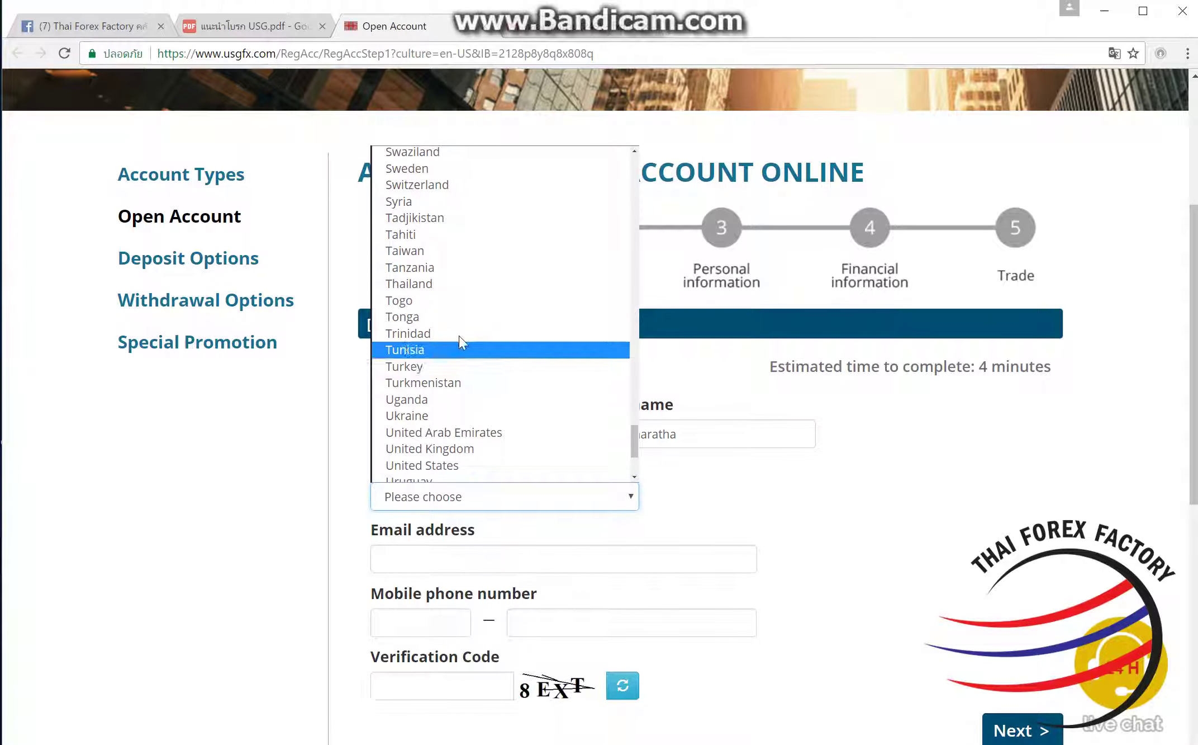
{"action": "left_click", "coordinate": [470, 286]}
Step: Fill in the applicant's Gmail address, mobile number and the verification code, then submit step 1
{"action": "left_click", "coordinate": [579, 564]}
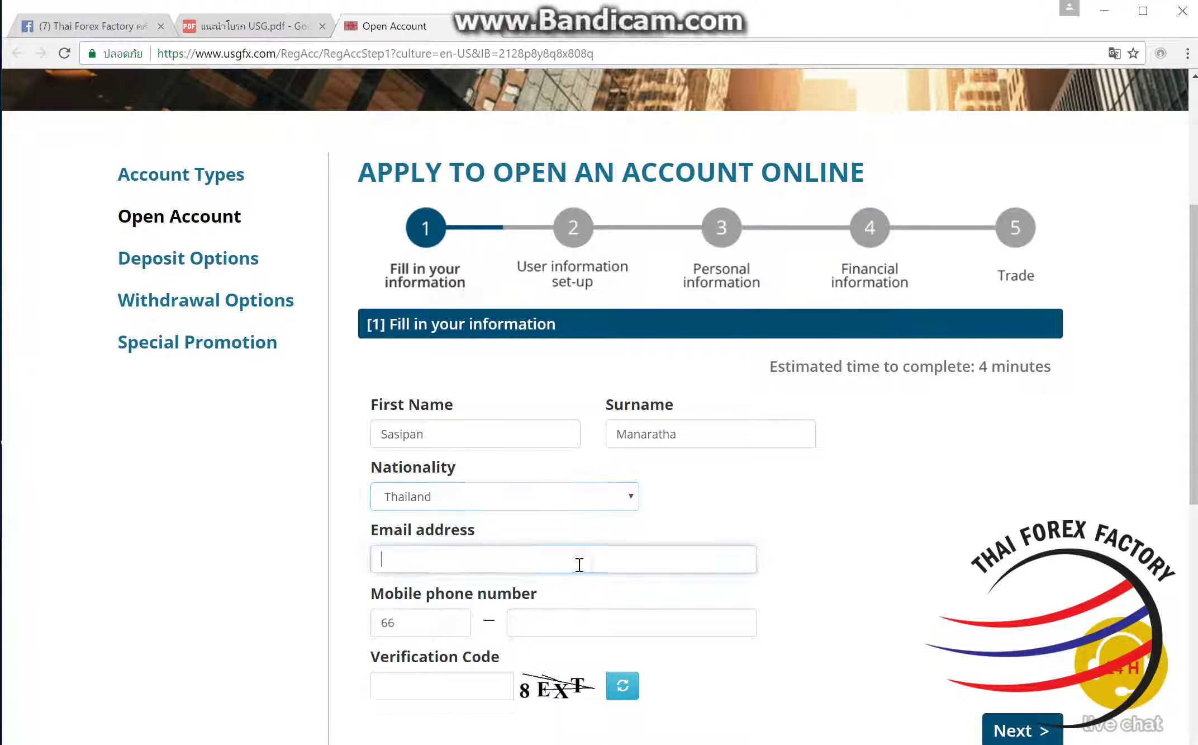
{"action": "key", "text": "Tab"}
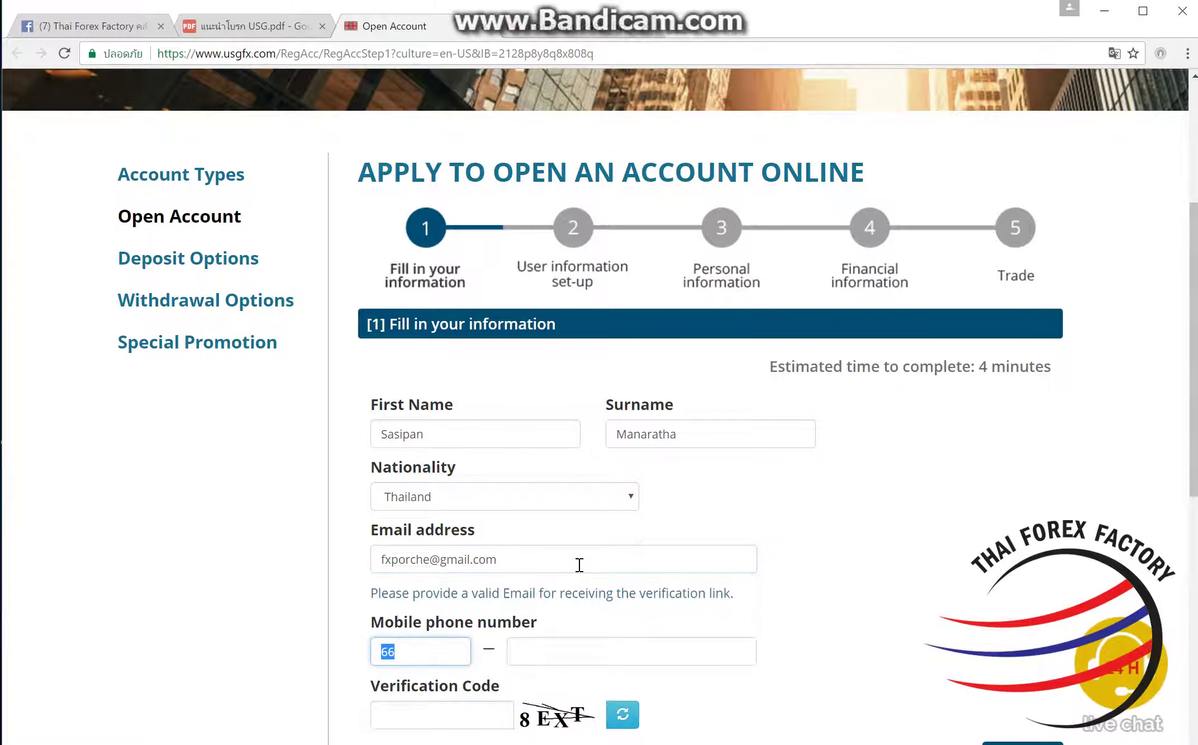
{"action": "left_click", "coordinate": [593, 653]}
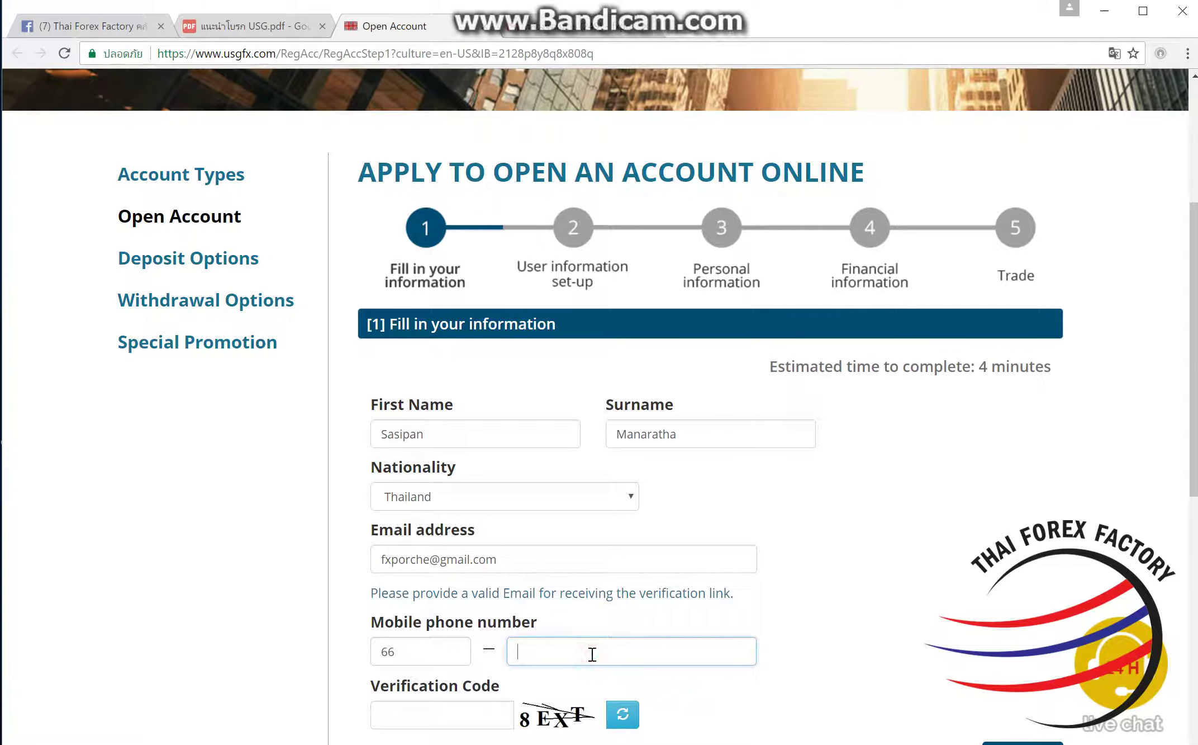
{"action": "left_click", "coordinate": [475, 718]}
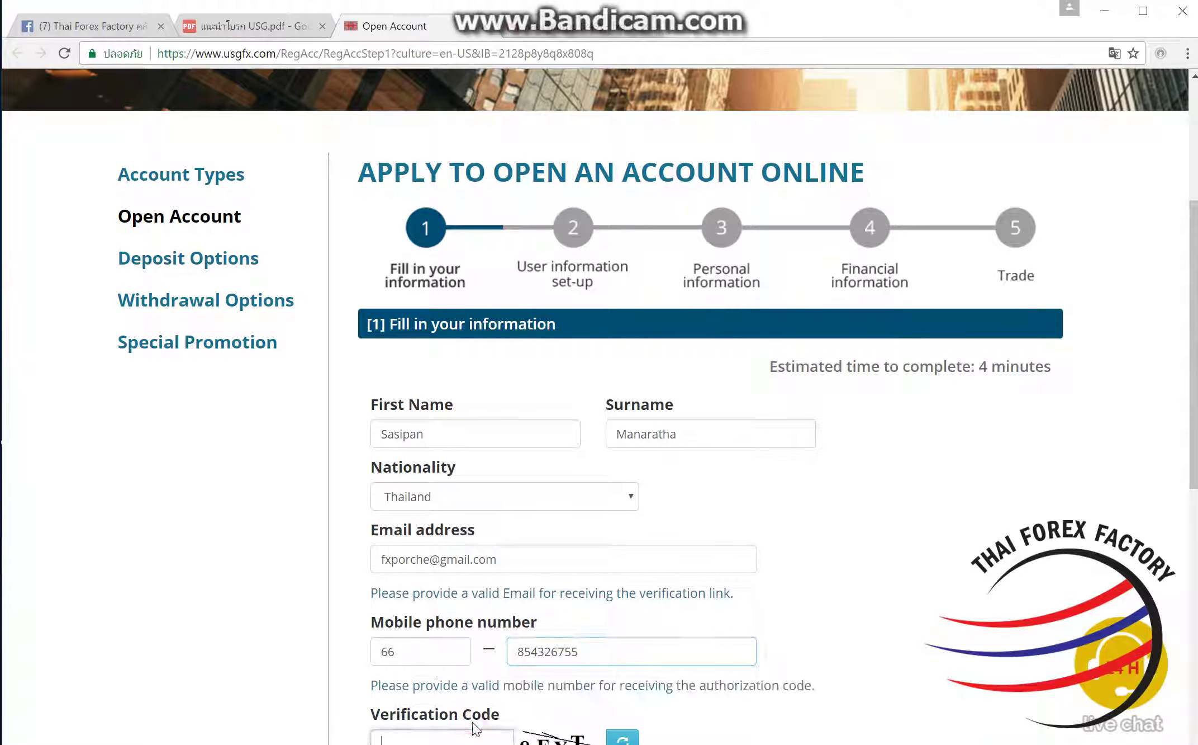
{"action": "scroll", "coordinate": [521, 710], "scroll_direction": "down", "scroll_amount": 2}
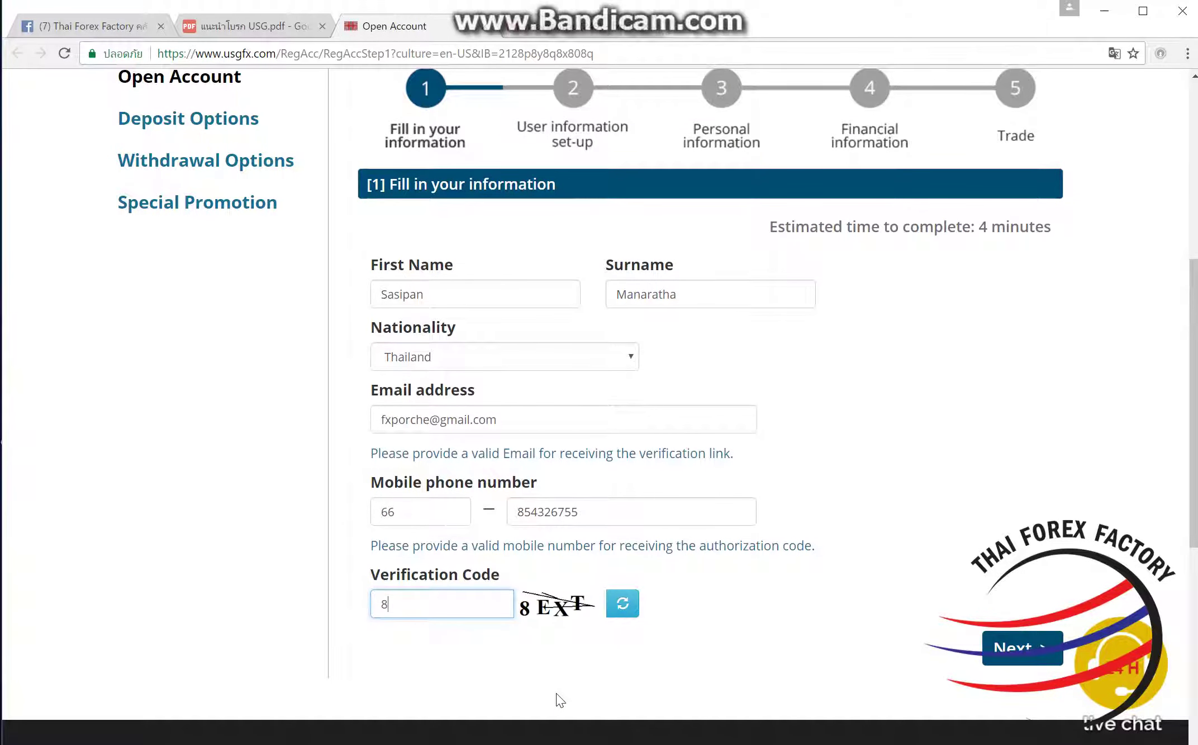
{"action": "type", "text": "8EXT"}
{"action": "left_click", "coordinate": [1013, 649]}
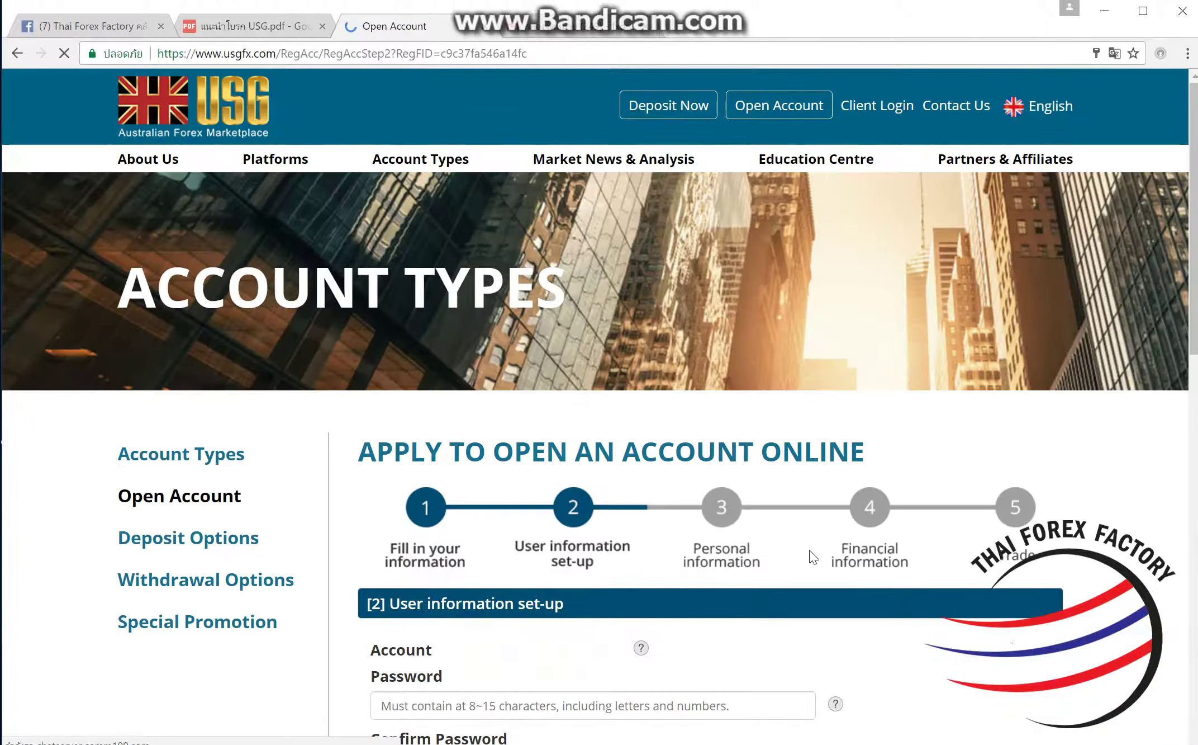
Step: Enter the account password and retype the confirmation until the mismatch warning disappears
{"action": "scroll", "coordinate": [774, 556], "scroll_direction": "down", "scroll_amount": 3}
{"action": "left_click", "coordinate": [741, 555]}
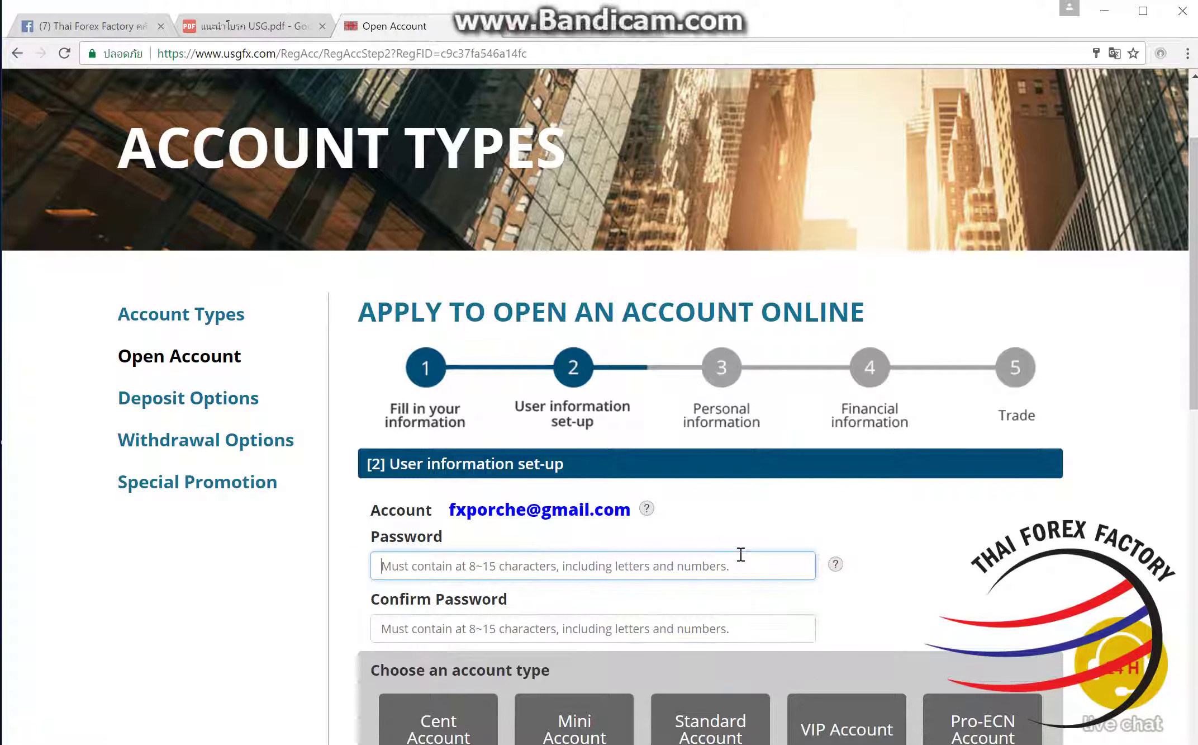
{"action": "type", "text": "•••••••••"}
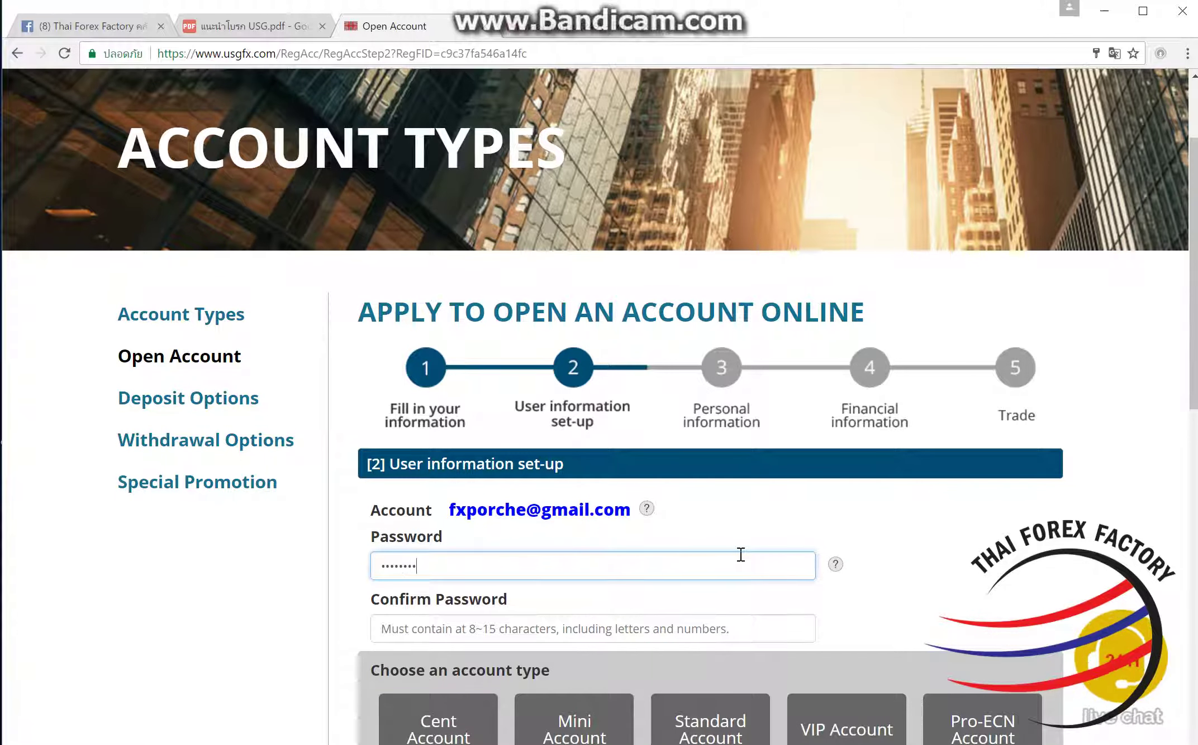
{"action": "key", "text": "Tab"}
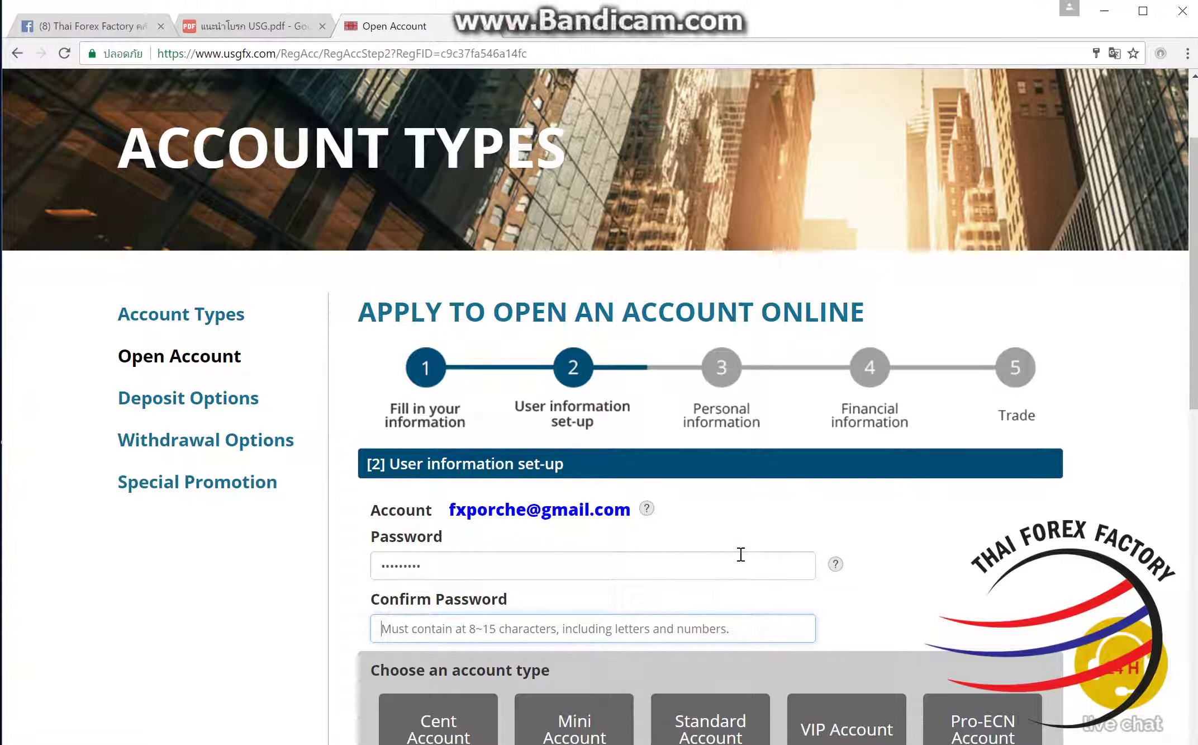
{"action": "type", "text": "••"}
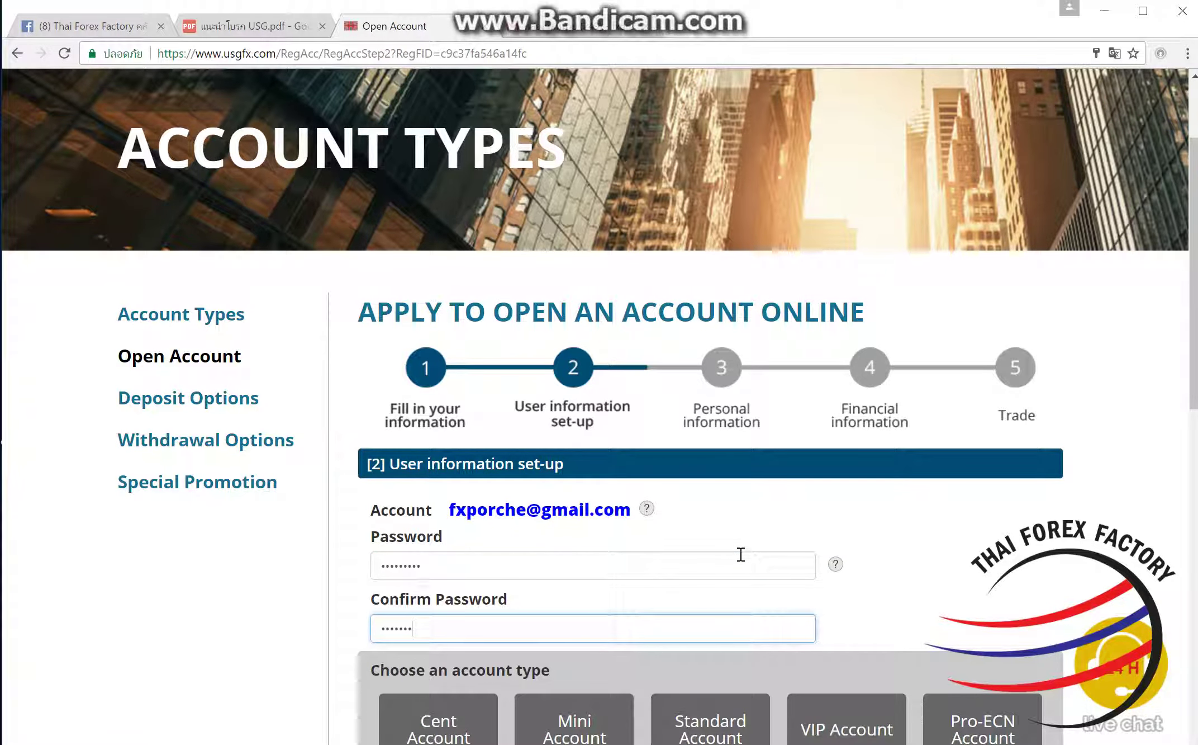
{"action": "left_click", "coordinate": [917, 556]}
{"action": "scroll", "coordinate": [733, 491], "scroll_direction": "down", "scroll_amount": 5}
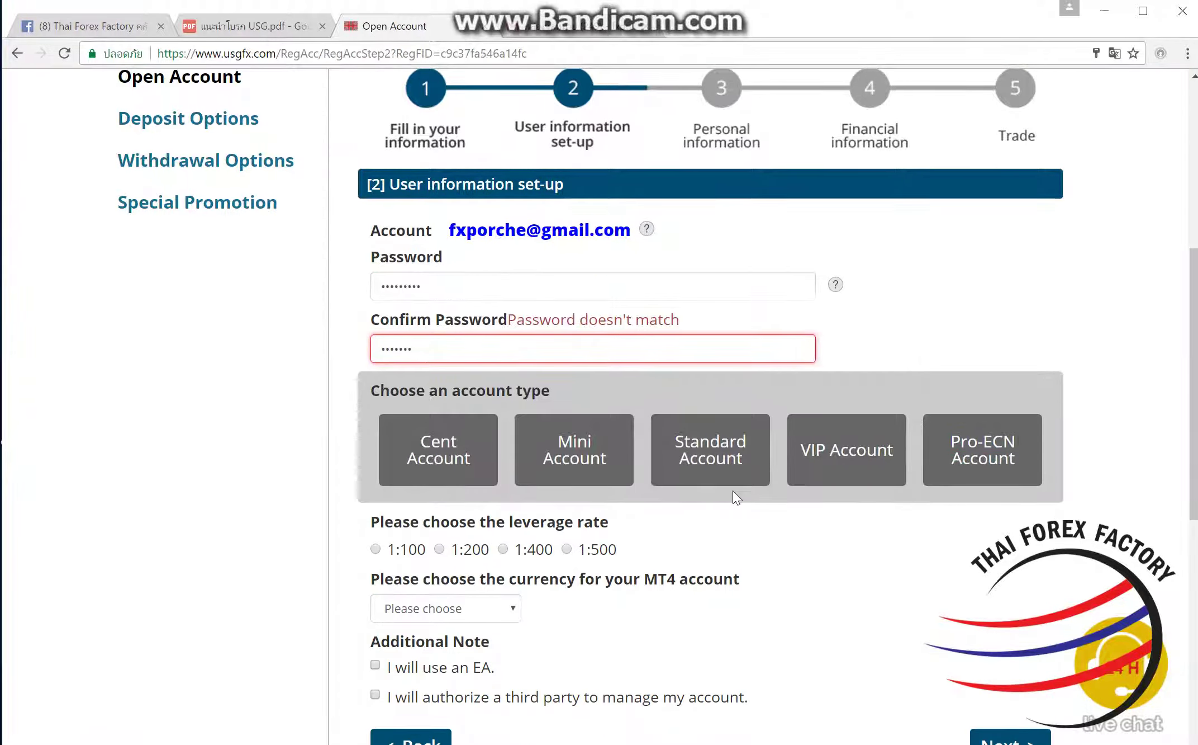
{"action": "double_click", "coordinate": [529, 355]}
{"action": "type", "text": "••••••"}
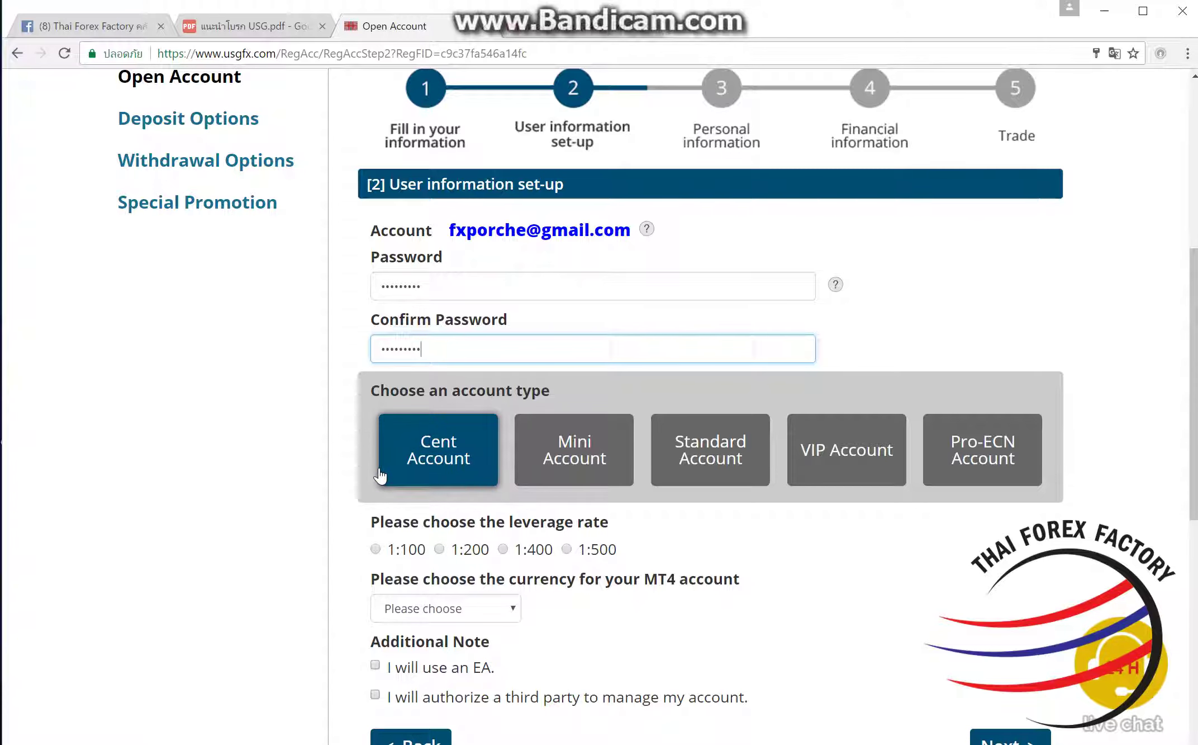
Step: Choose Mini, Individual account, 1:500 leverage, Europe server, USD currency and EA use, then continue
{"action": "left_click", "coordinate": [553, 468]}
{"action": "scroll", "coordinate": [553, 467], "scroll_direction": "down", "scroll_amount": 2}
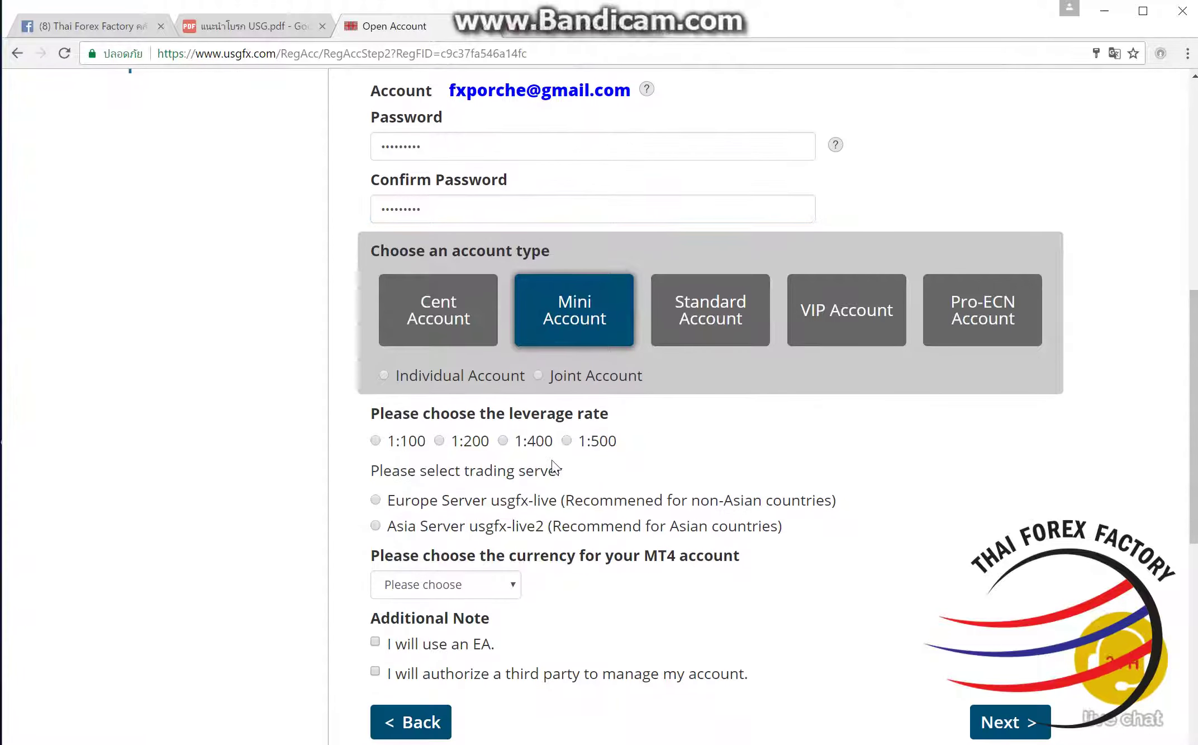
{"action": "left_click", "coordinate": [454, 385]}
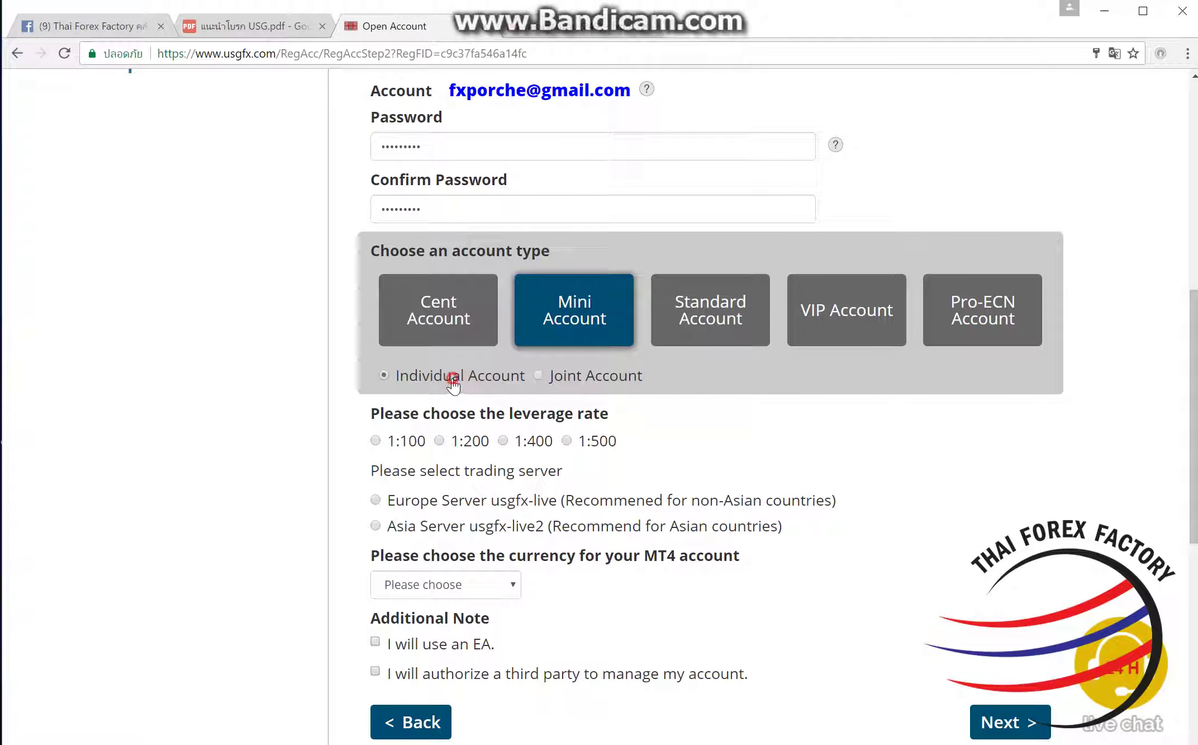
{"action": "left_click", "coordinate": [567, 441]}
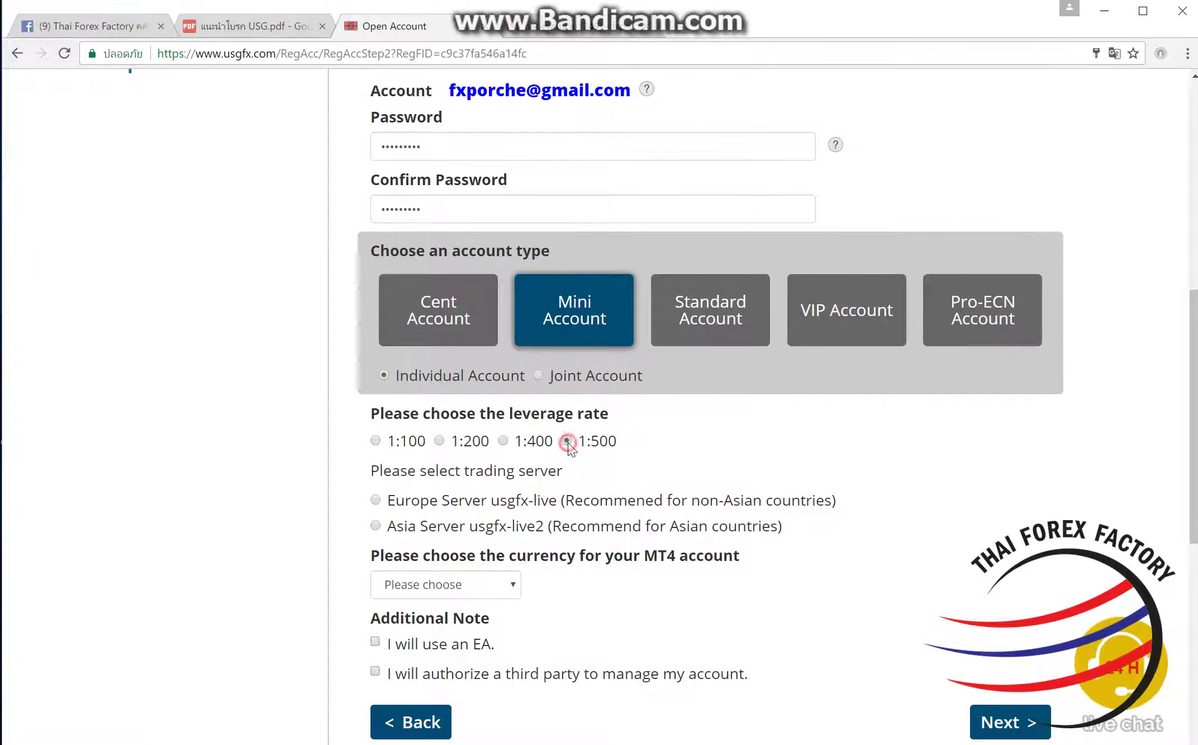
{"action": "left_click", "coordinate": [376, 500]}
{"action": "scroll", "coordinate": [474, 436], "scroll_direction": "down", "scroll_amount": 2}
{"action": "left_click", "coordinate": [474, 442]}
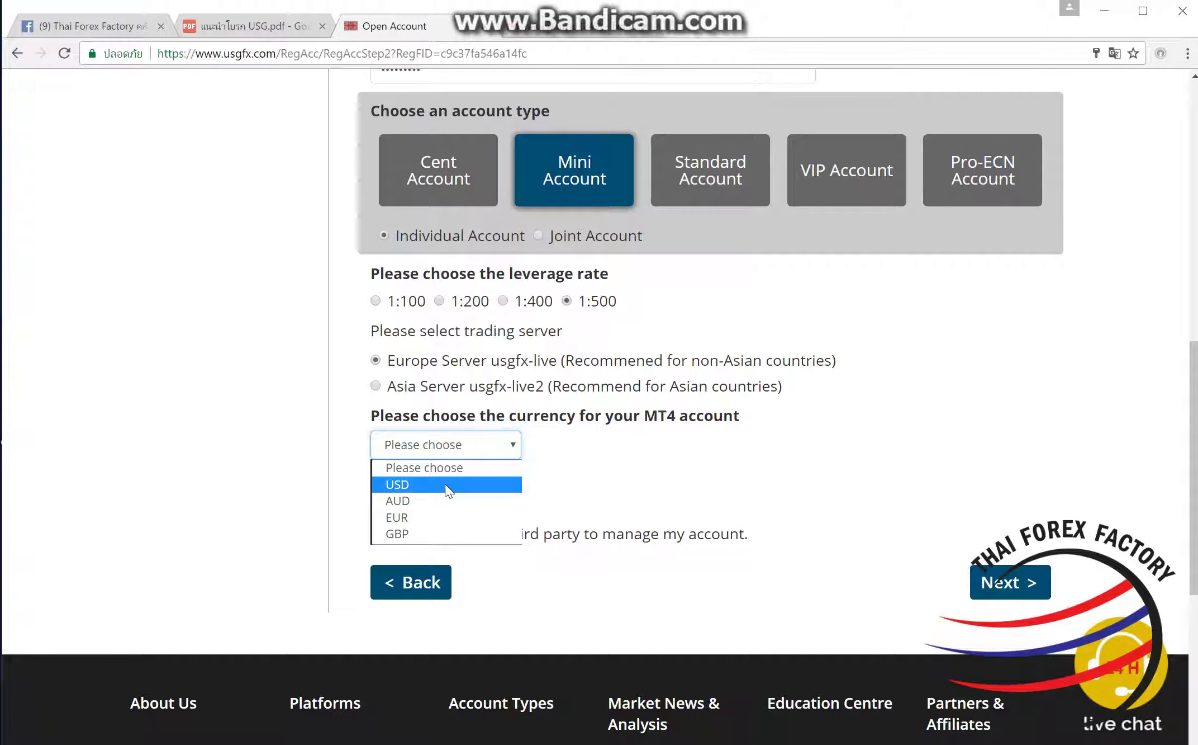
{"action": "left_click", "coordinate": [446, 486]}
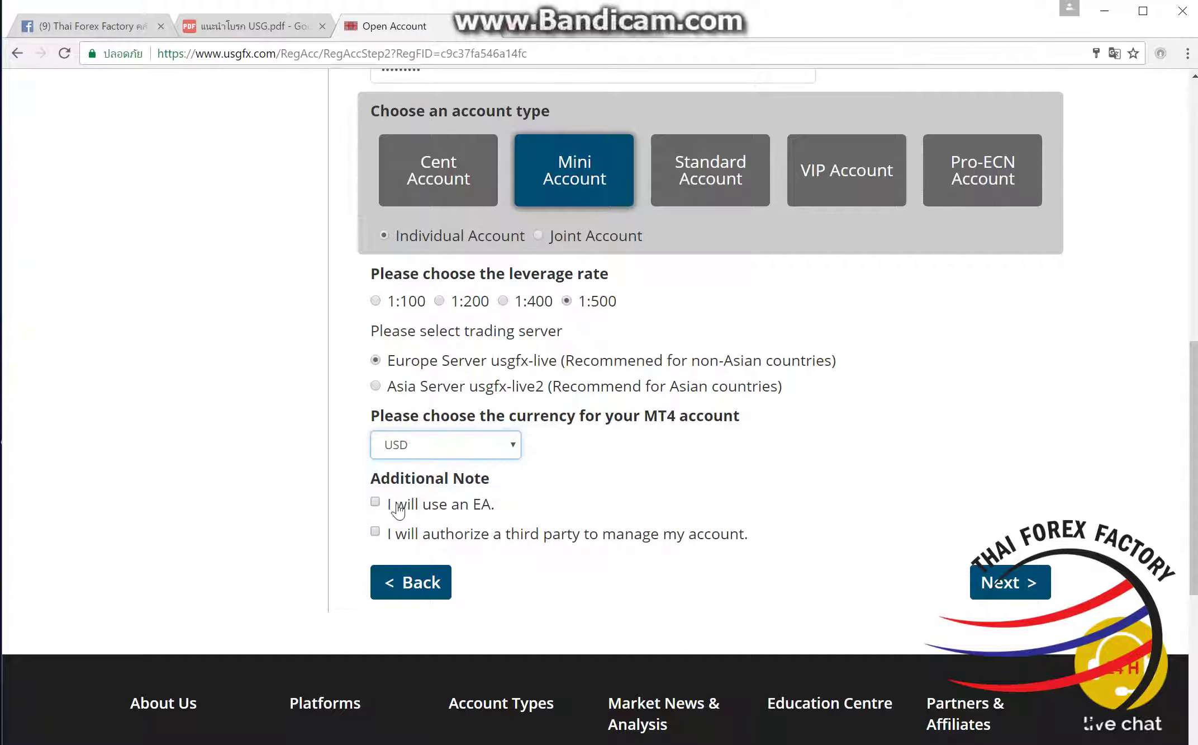
{"action": "left_click", "coordinate": [375, 503]}
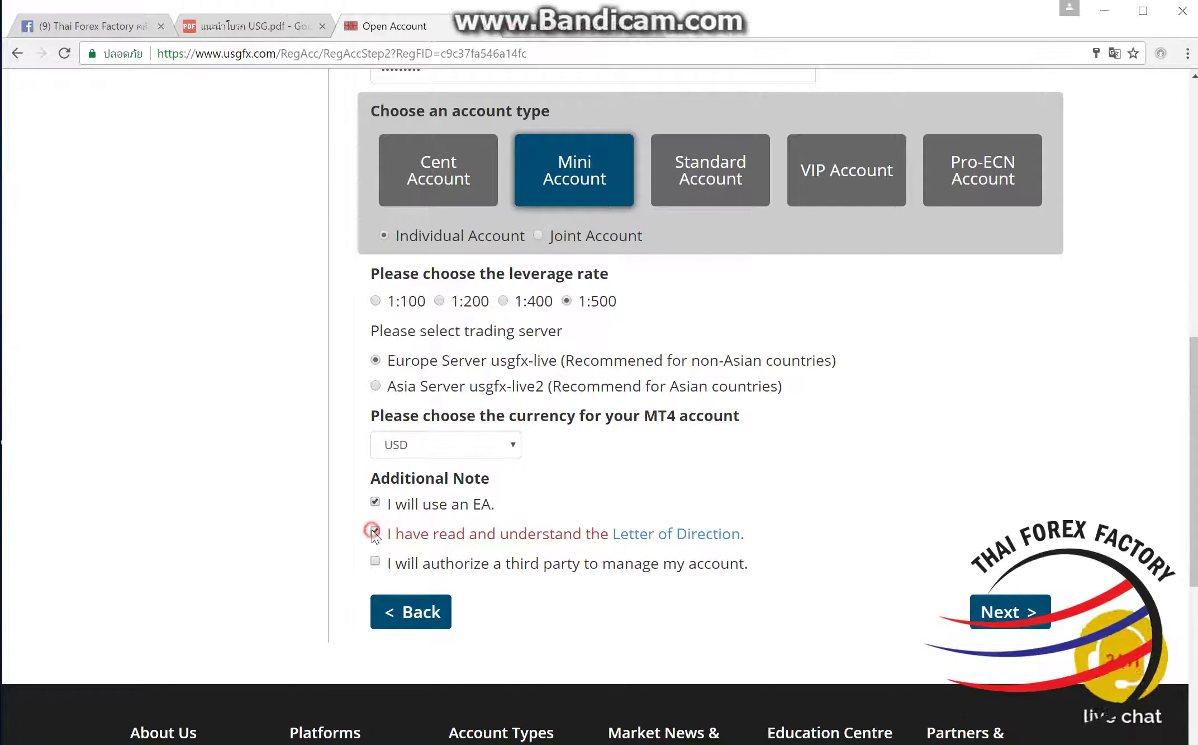
{"action": "left_click", "coordinate": [1043, 623]}
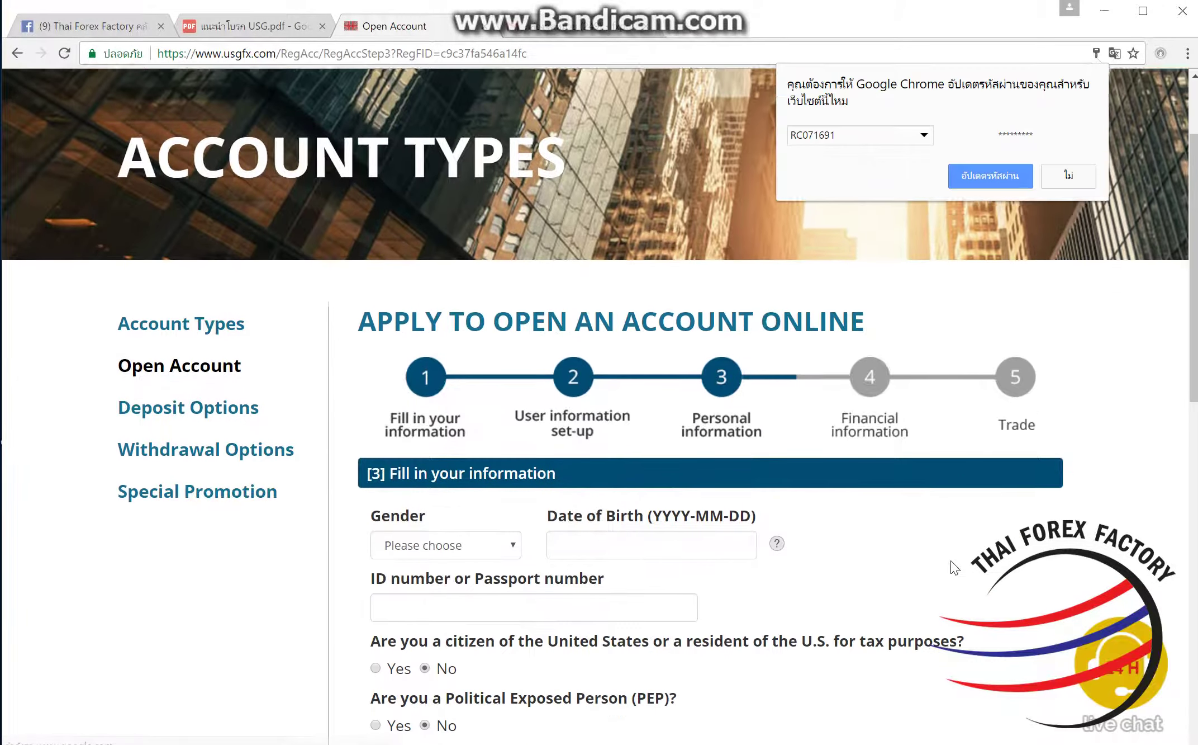
{"action": "left_click", "coordinate": [1083, 185]}
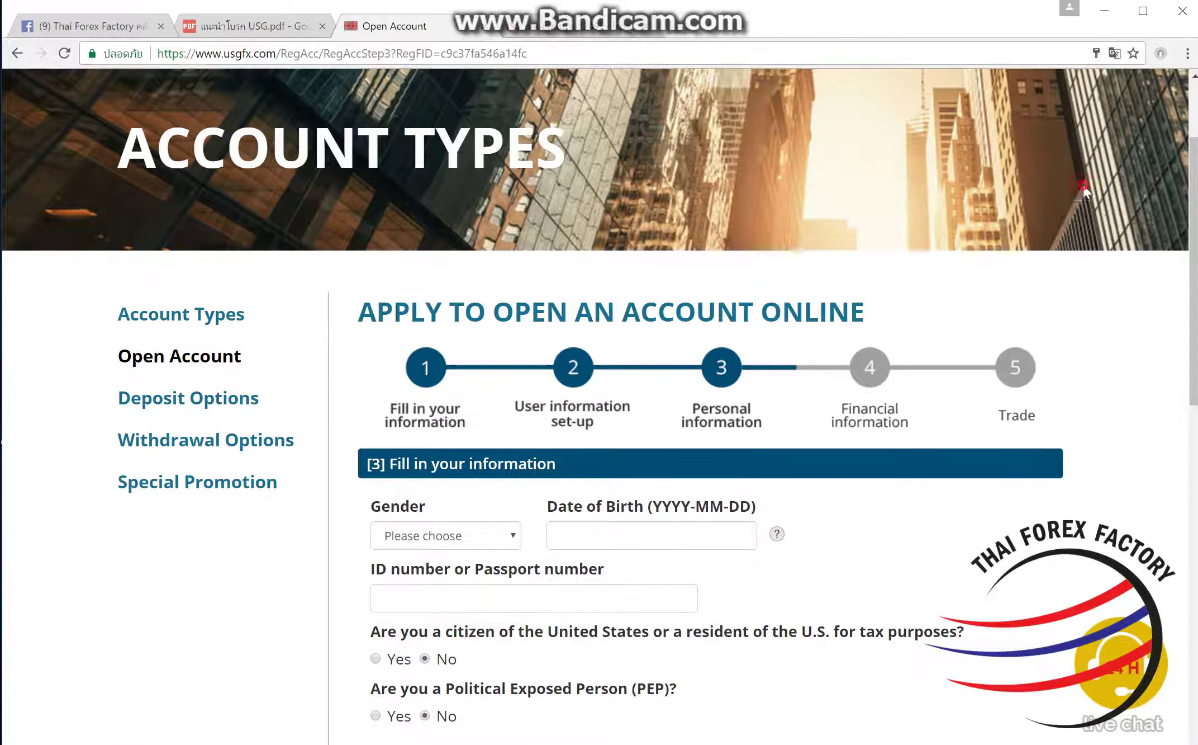
{"action": "scroll", "coordinate": [989, 302], "scroll_direction": "down", "scroll_amount": 1}
{"action": "scroll", "coordinate": [988, 303], "scroll_direction": "down", "scroll_amount": 2}
{"action": "left_click", "coordinate": [485, 395]}
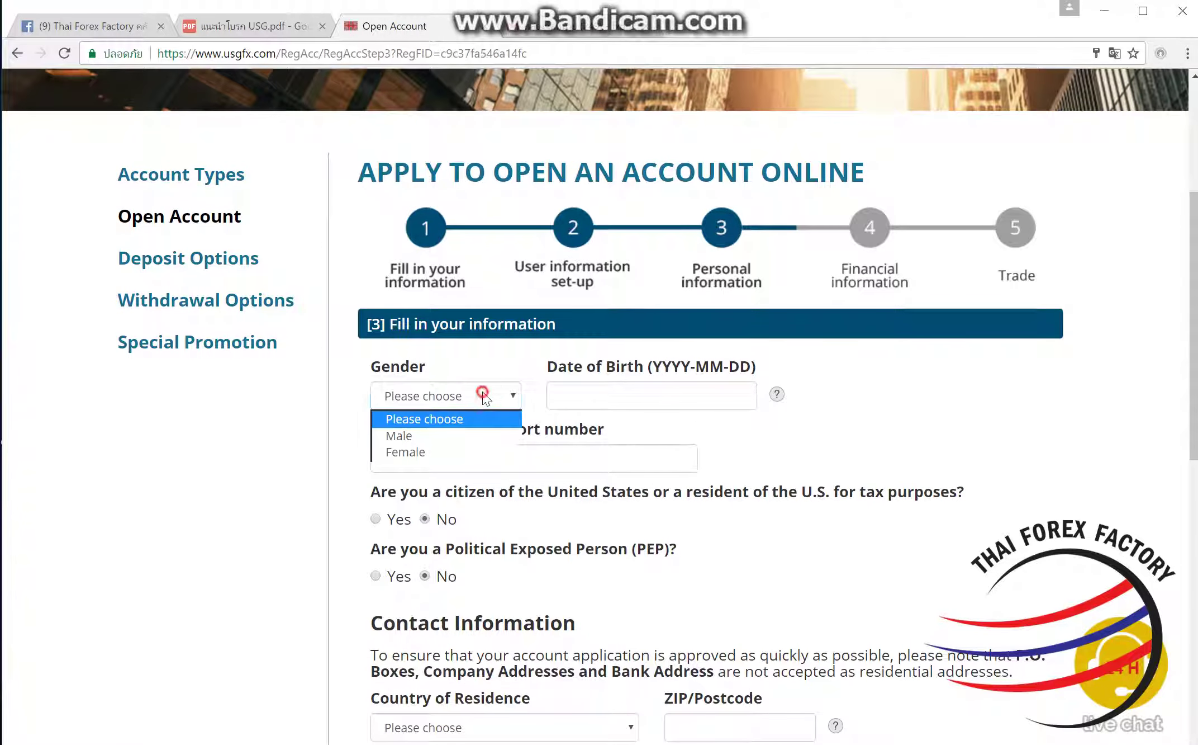
{"action": "left_click", "coordinate": [457, 453]}
{"action": "left_click", "coordinate": [644, 395]}
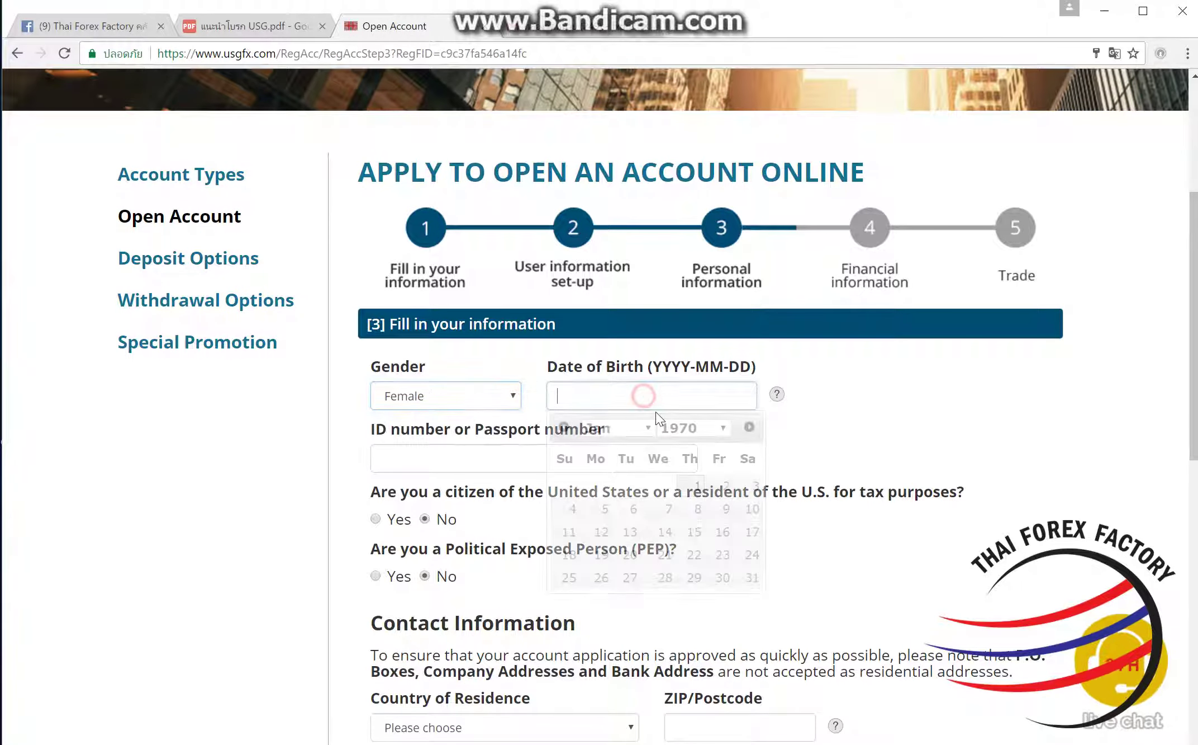
{"action": "left_click", "coordinate": [715, 430]}
{"action": "scroll", "coordinate": [688, 363], "scroll_direction": "down", "scroll_amount": 10}
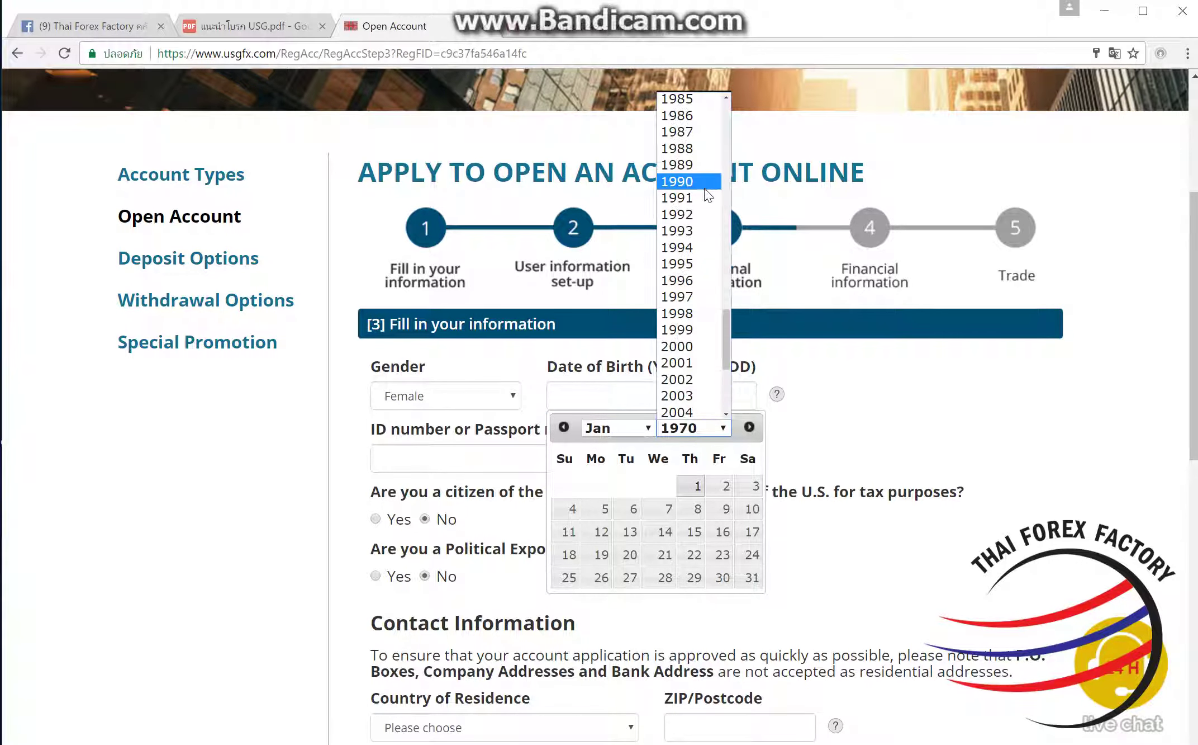
{"action": "left_click", "coordinate": [701, 196]}
{"action": "left_click", "coordinate": [631, 428]}
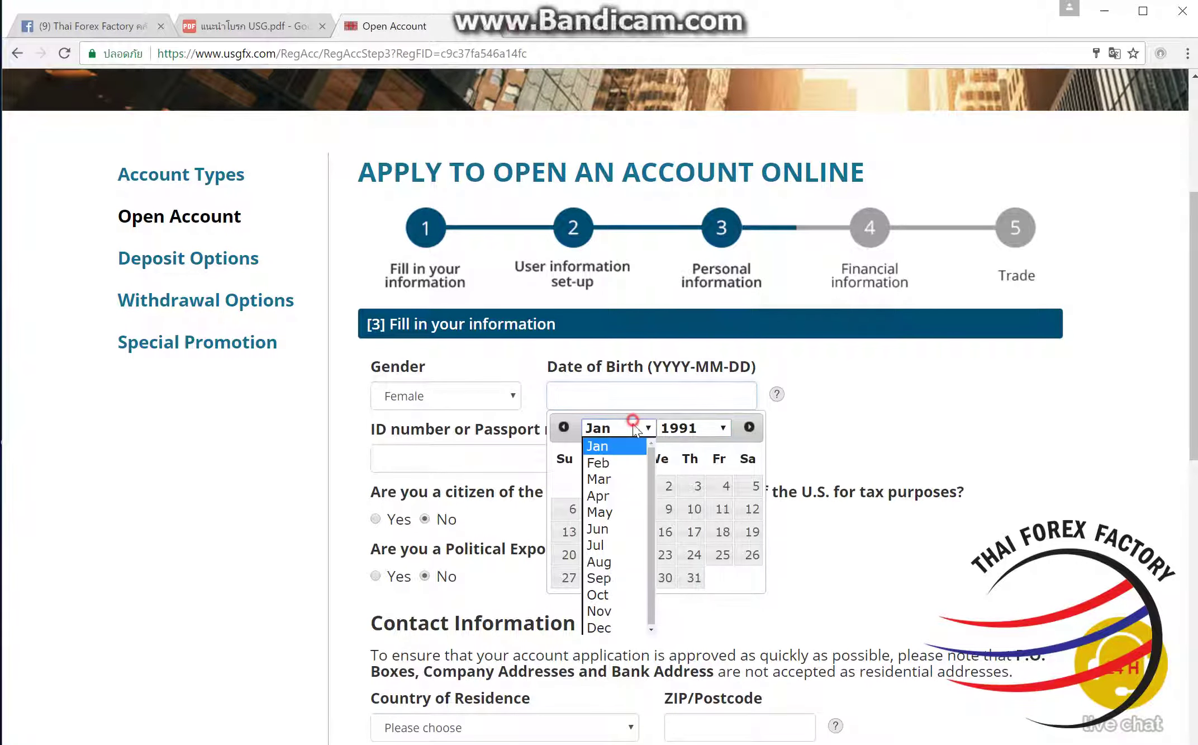
{"action": "left_click", "coordinate": [613, 509]}
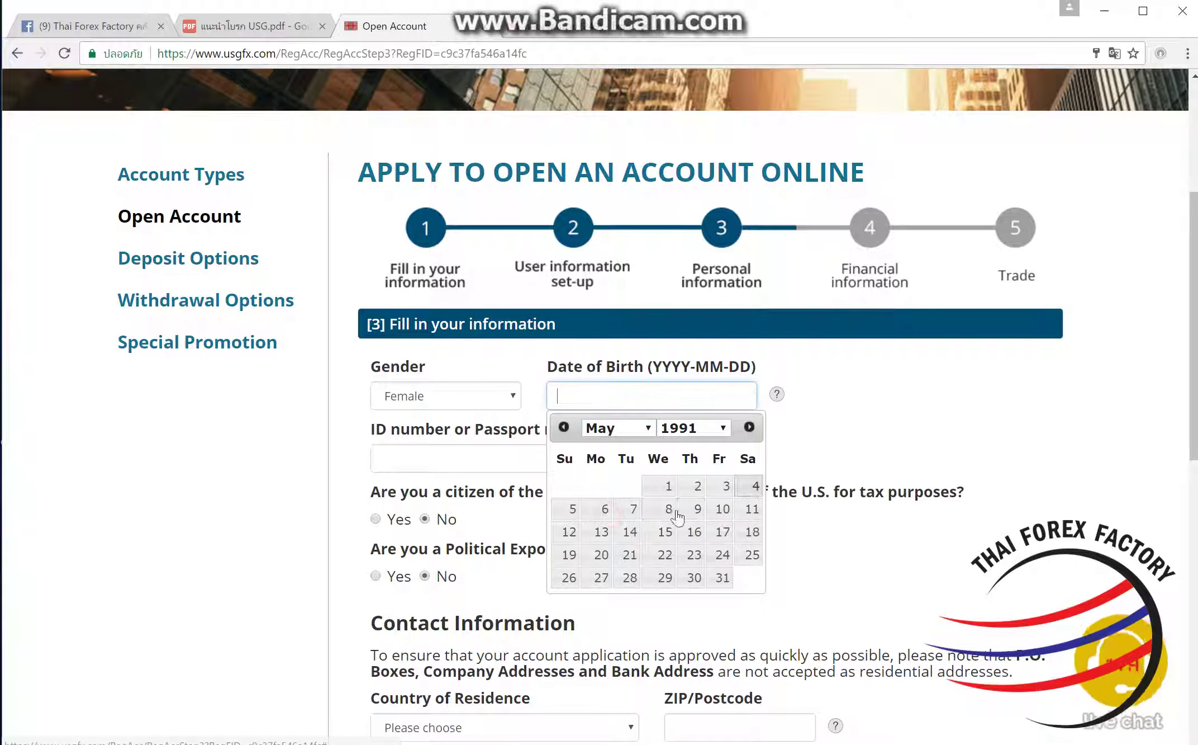
{"action": "left_click", "coordinate": [629, 509]}
Step: Enter the applicant's ID card number and scroll to the next questions
{"action": "left_click", "coordinate": [519, 460]}
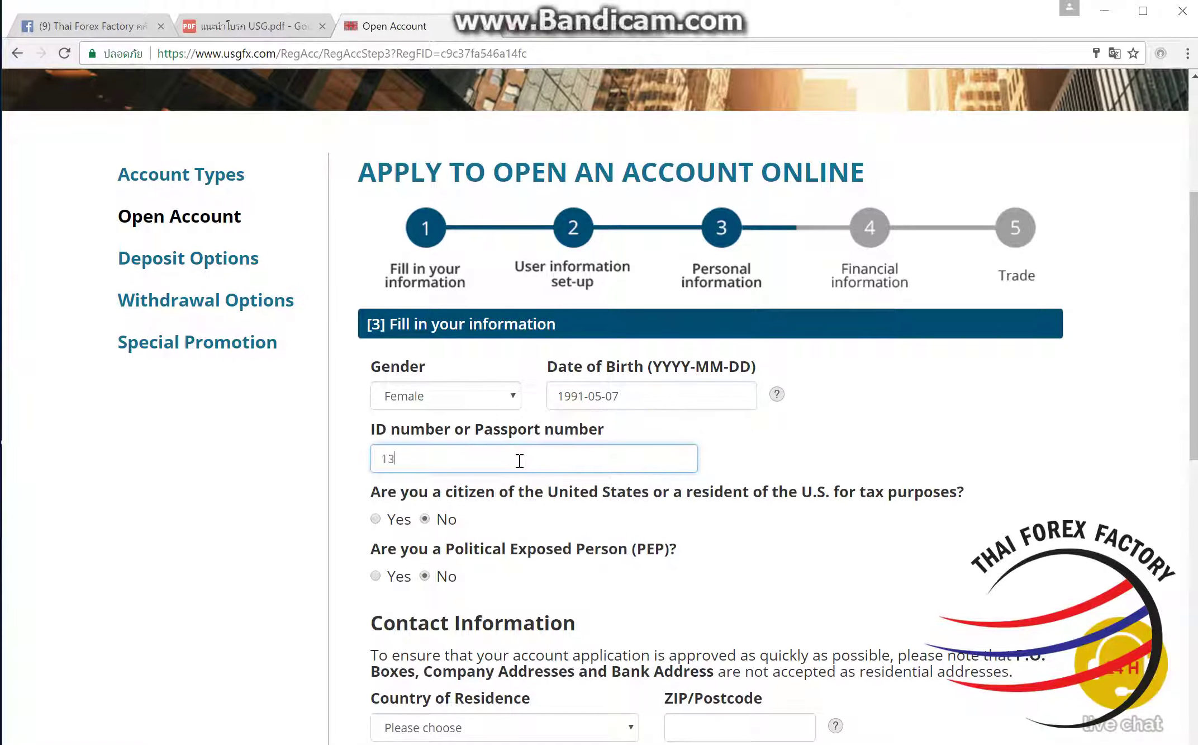
{"action": "left_click", "coordinate": [550, 492]}
{"action": "scroll", "coordinate": [550, 492], "scroll_direction": "down", "scroll_amount": 3}
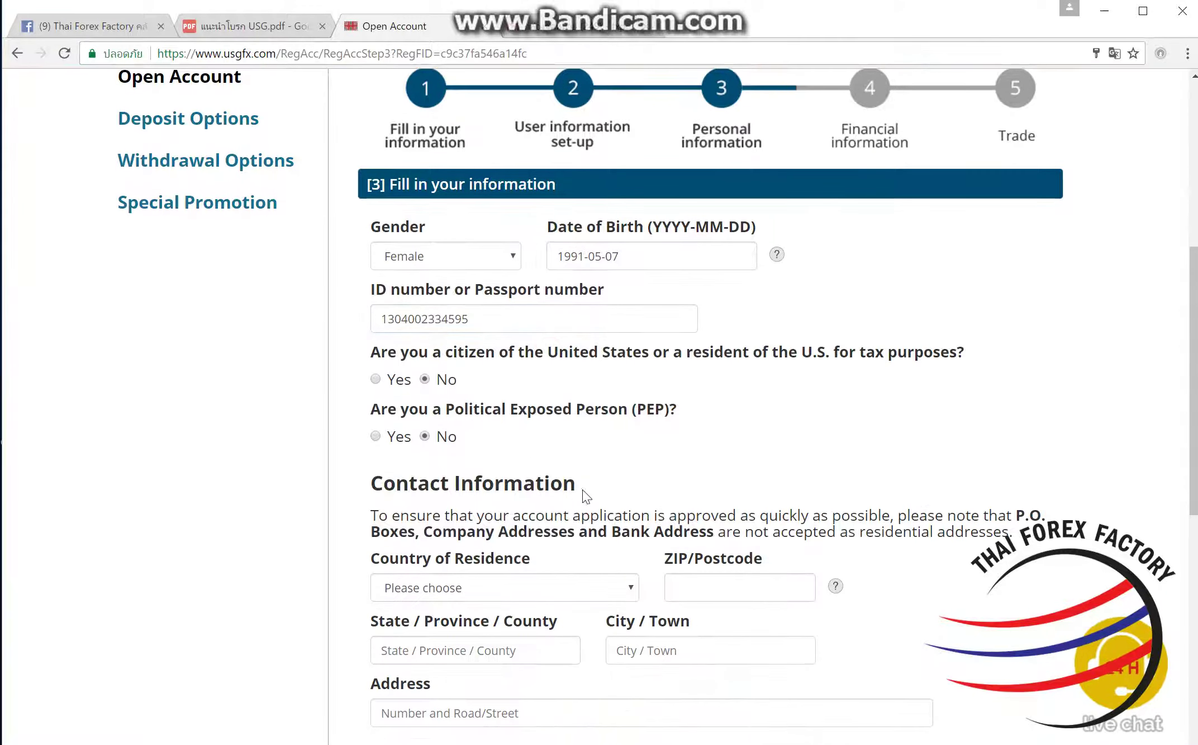
{"action": "scroll", "coordinate": [588, 464], "scroll_direction": "down", "scroll_amount": 3}
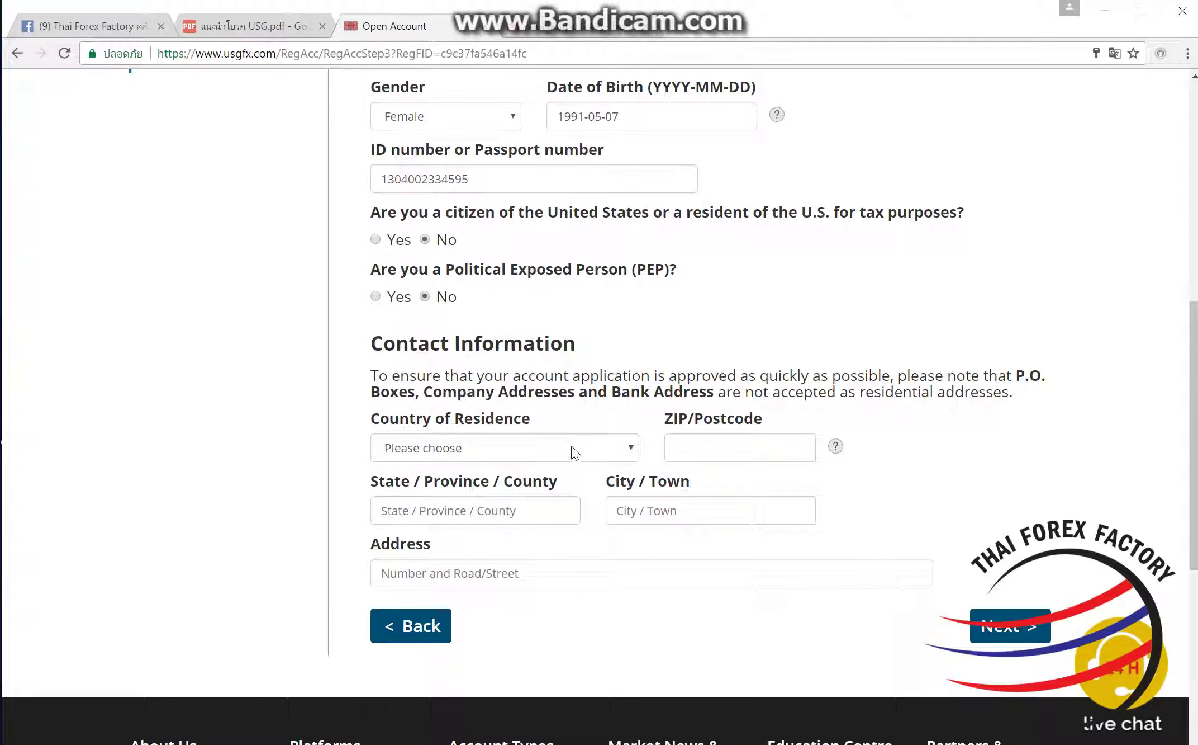
Step: Set country of residence to Thailand and enter the applicant's postcode
{"action": "left_click", "coordinate": [571, 447]}
{"action": "scroll", "coordinate": [556, 354], "scroll_direction": "down", "scroll_amount": 10}
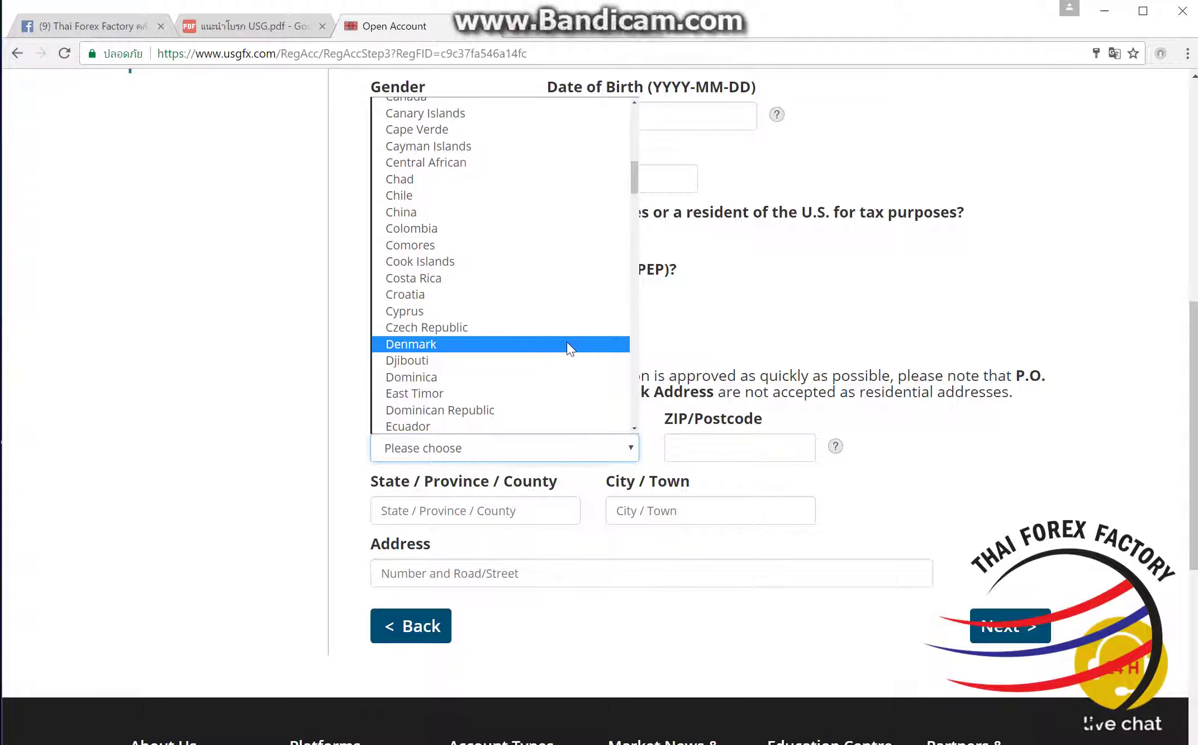
{"action": "scroll", "coordinate": [565, 335], "scroll_direction": "down", "scroll_amount": 5}
{"action": "scroll", "coordinate": [567, 337], "scroll_direction": "down", "scroll_amount": 20}
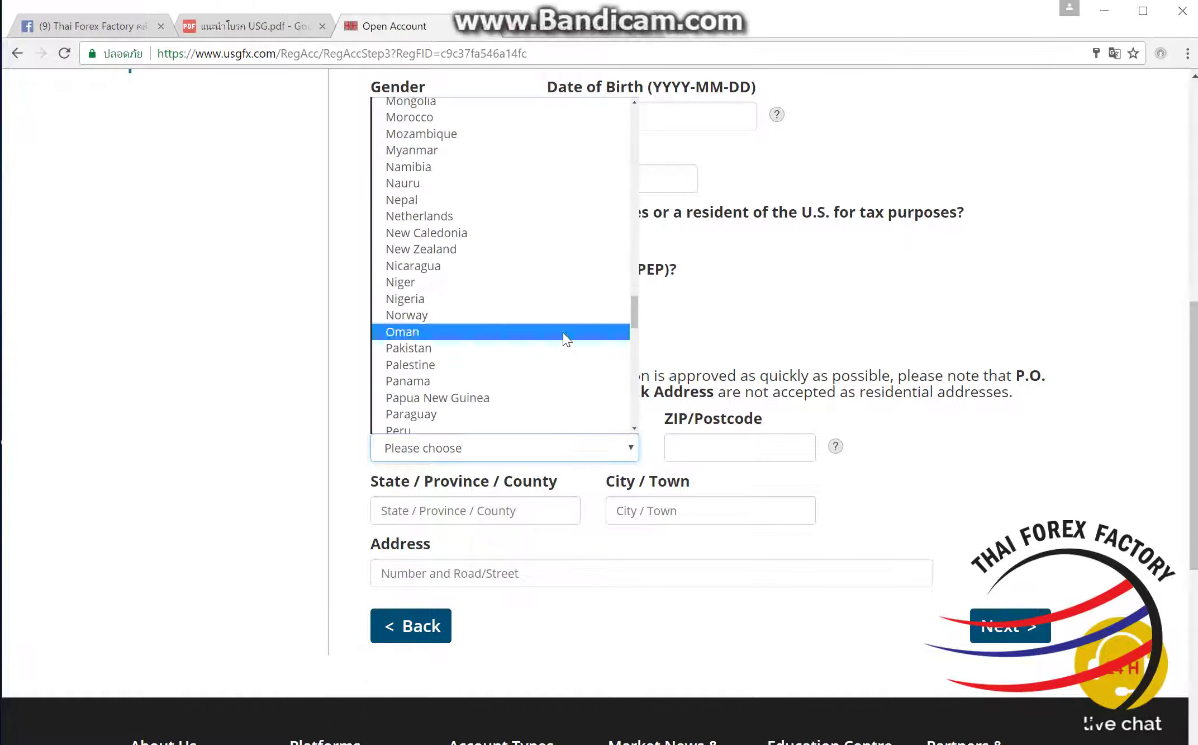
{"action": "scroll", "coordinate": [559, 330], "scroll_direction": "down", "scroll_amount": 5}
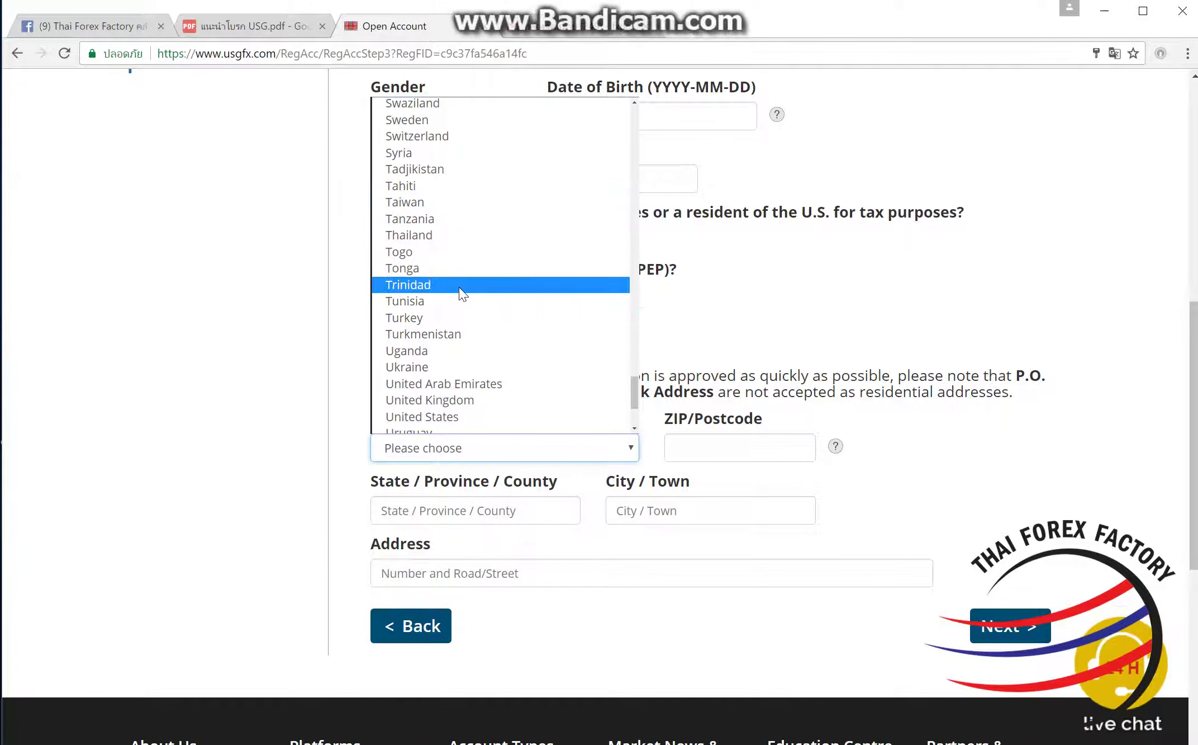
{"action": "left_click", "coordinate": [459, 235]}
{"action": "left_click", "coordinate": [678, 446]}
{"action": "type", "text": "1026"}
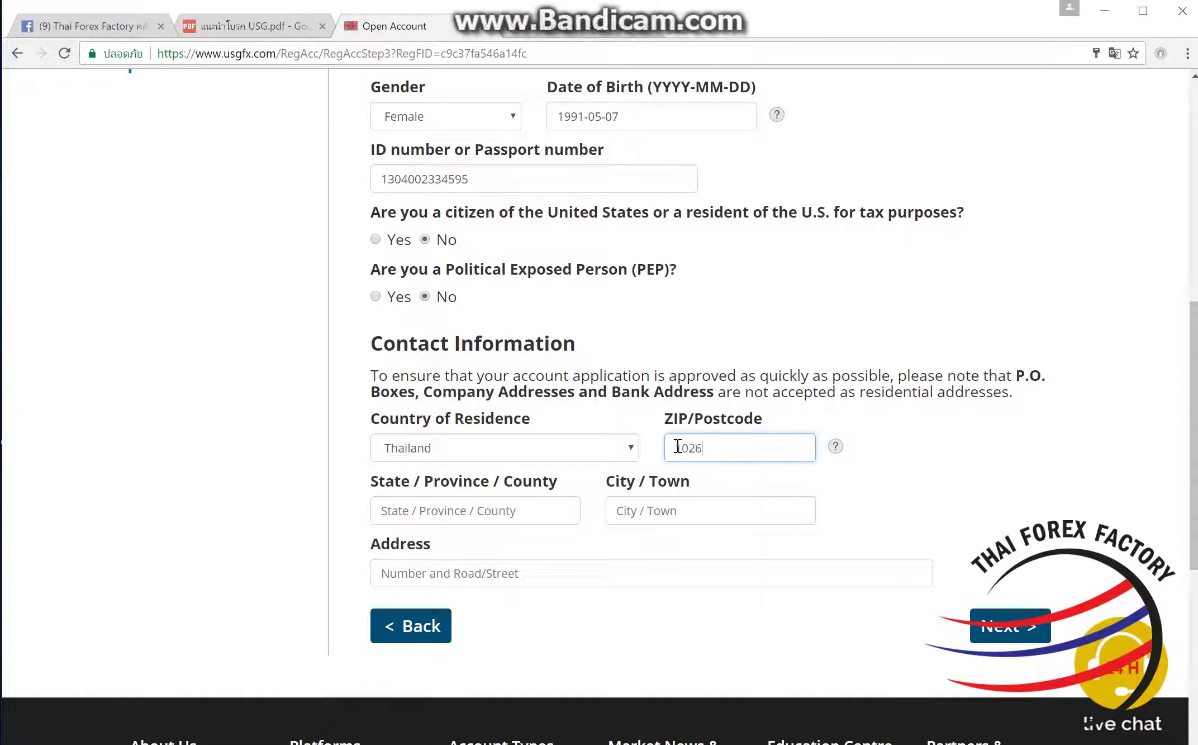
{"action": "type", "text": "0"}
Step: Fill in the applicant's province, city and street address, correcting the city typo, and continue
{"action": "left_click", "coordinate": [568, 513]}
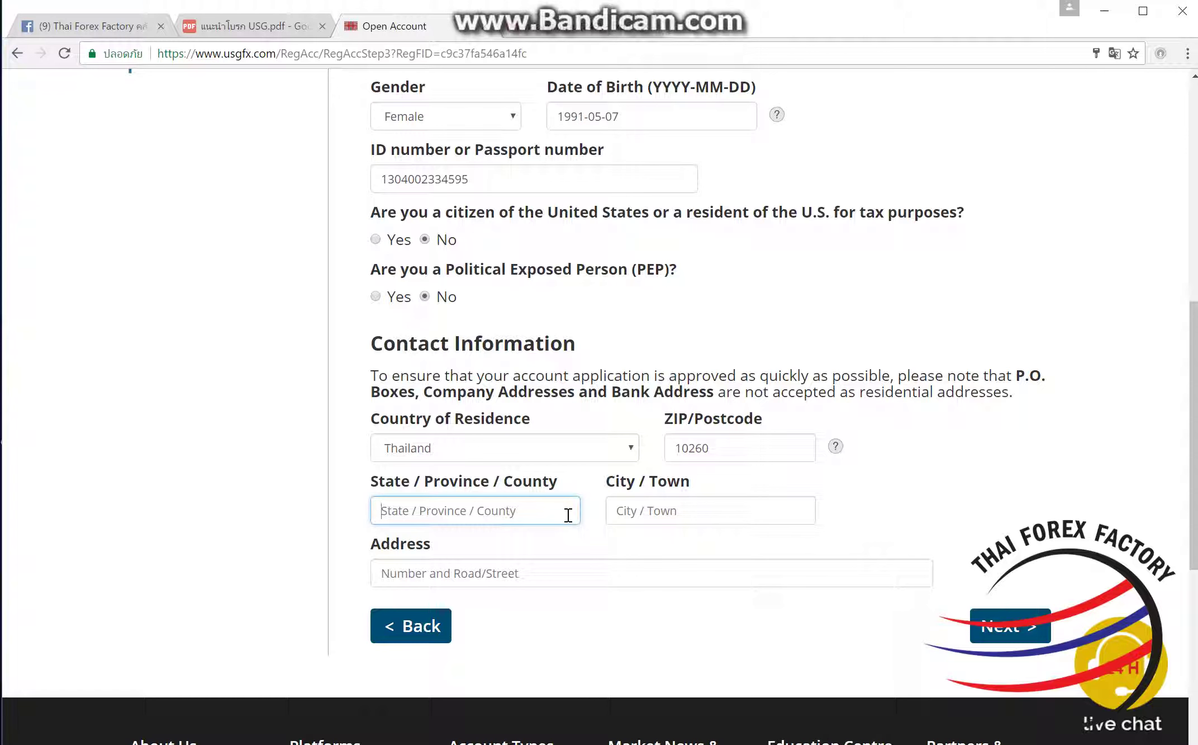
{"action": "type", "text": "Sa"}
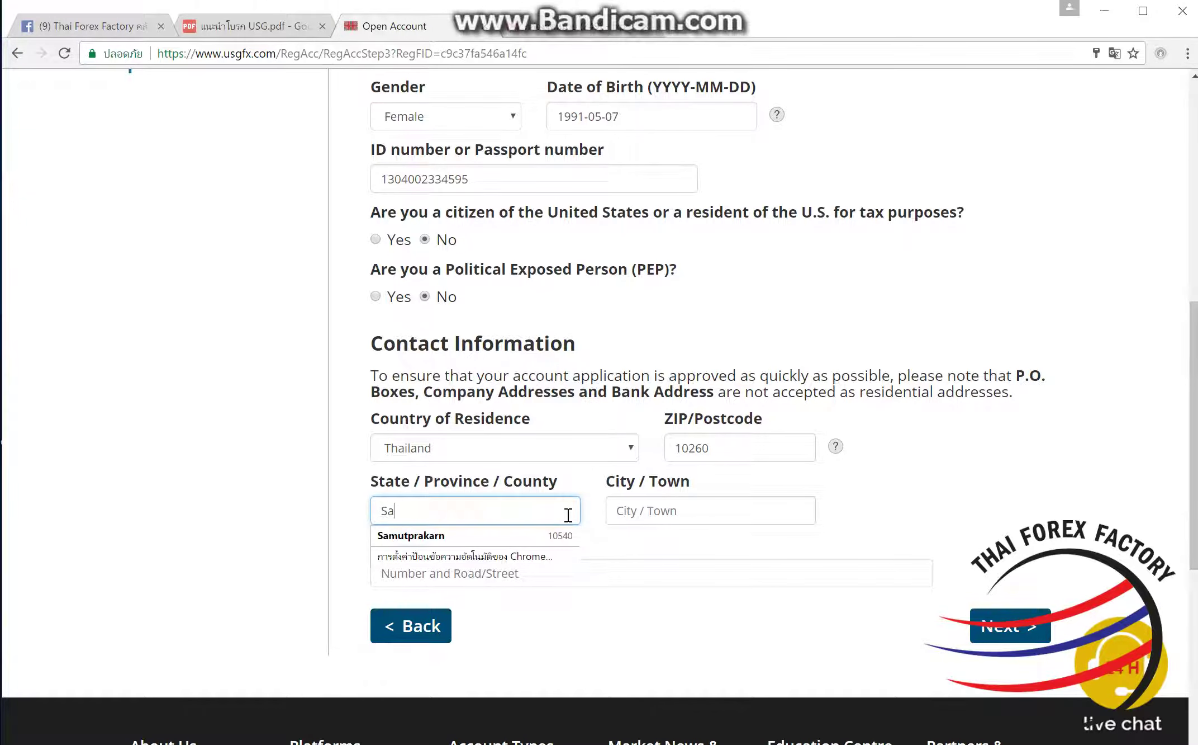
{"action": "type", "text": "mutprakarn"}
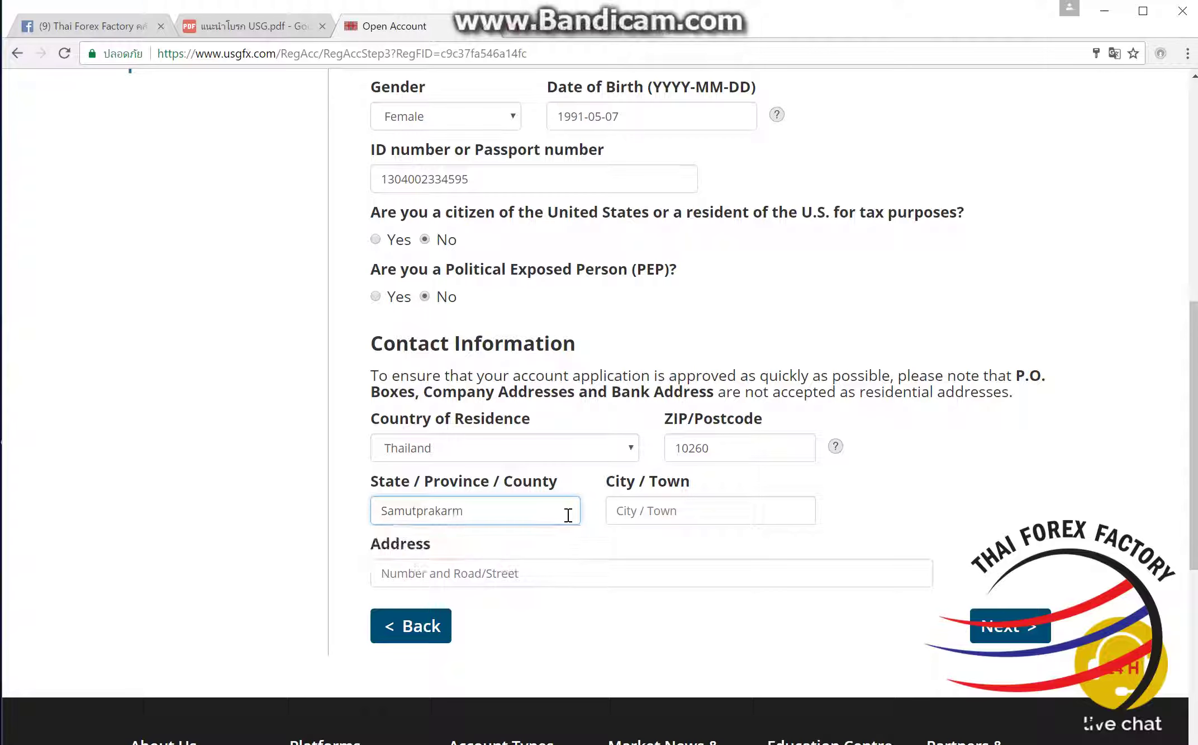
{"action": "key", "text": "Tab"}
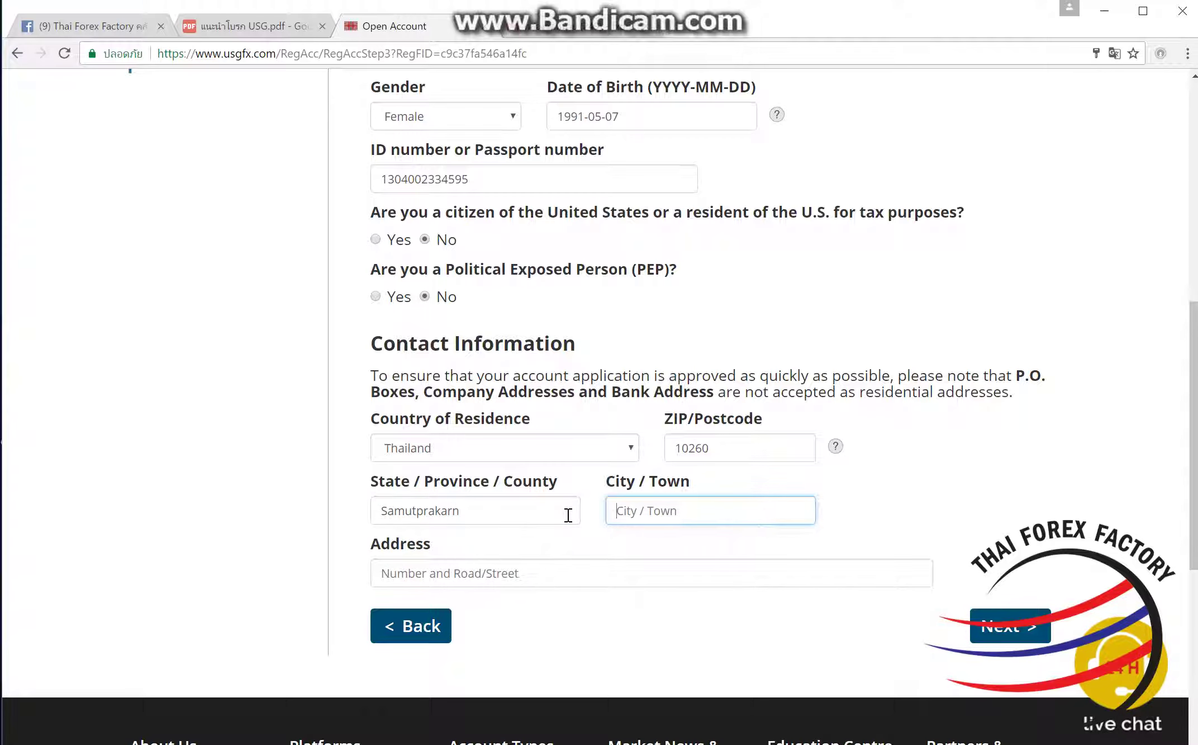
{"action": "type", "text": "Bangbp"}
{"action": "key", "text": "Tab"}
{"action": "left_click", "coordinate": [743, 517]}
{"action": "key", "text": "BackSpace"}
{"action": "type", "text": "o"}
{"action": "left_click", "coordinate": [686, 570]}
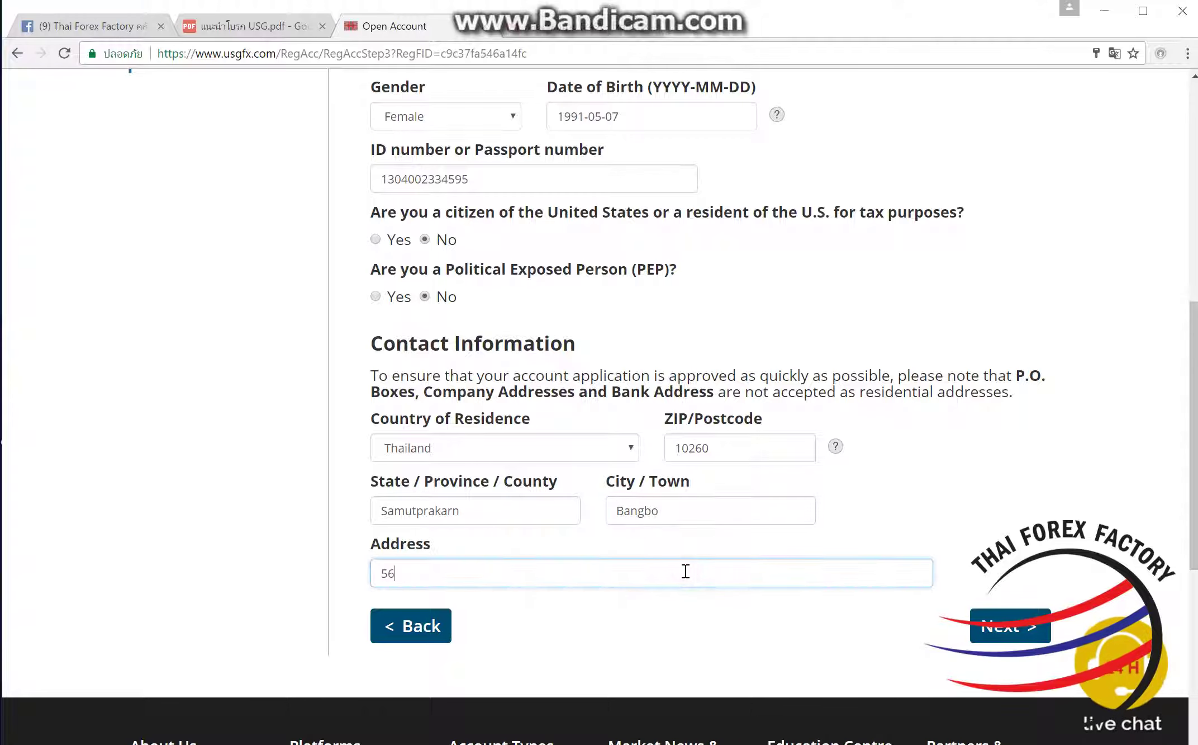
{"action": "left_click", "coordinate": [1001, 622]}
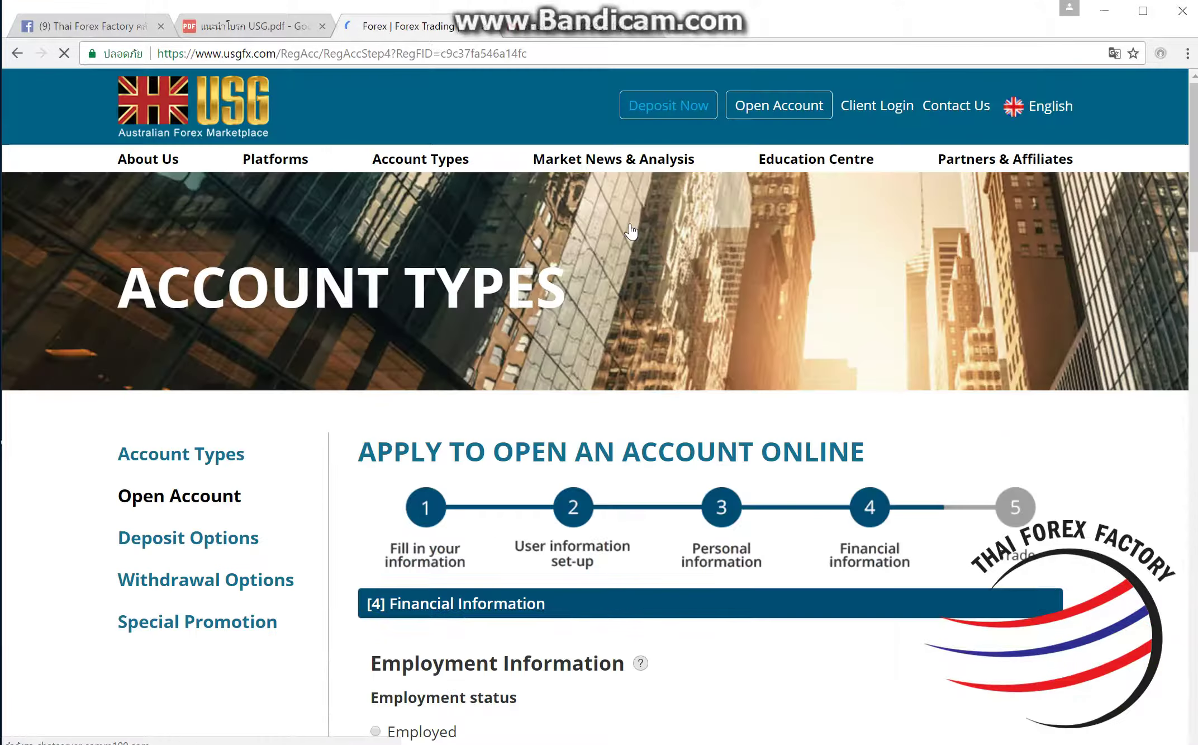
Step: Set employment to Employed in Retail, with income and liquid net worth Under USD10,000
{"action": "scroll", "coordinate": [488, 404], "scroll_direction": "down", "scroll_amount": 5}
{"action": "left_click", "coordinate": [419, 450]}
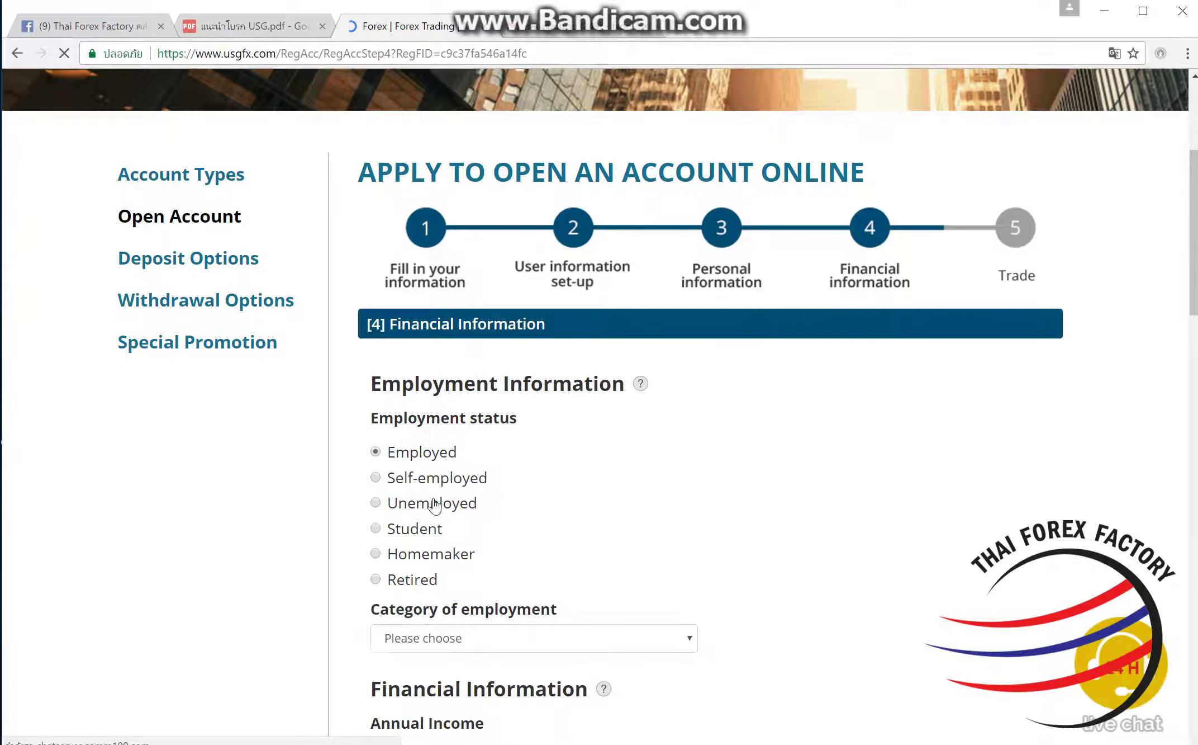
{"action": "scroll", "coordinate": [511, 514], "scroll_direction": "down", "scroll_amount": 3}
{"action": "left_click", "coordinate": [511, 499]}
{"action": "scroll", "coordinate": [510, 496], "scroll_direction": "down", "scroll_amount": 5}
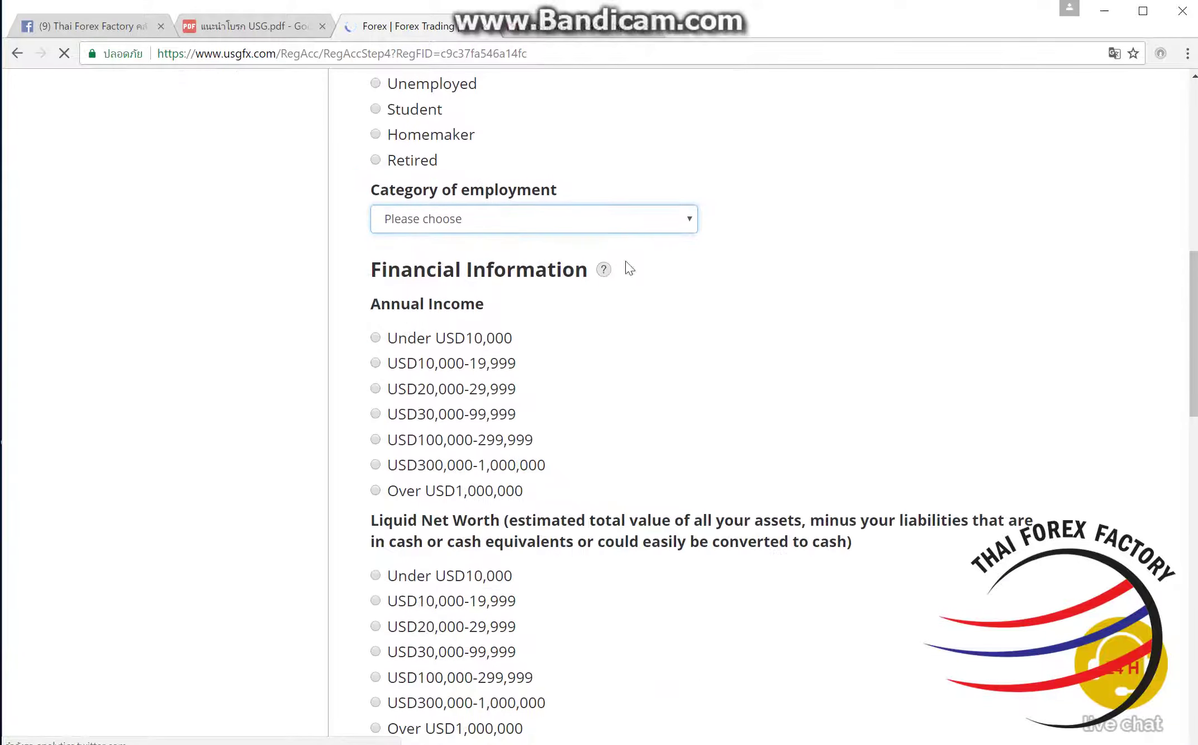
{"action": "left_click", "coordinate": [648, 217]}
{"action": "left_click", "coordinate": [591, 292]}
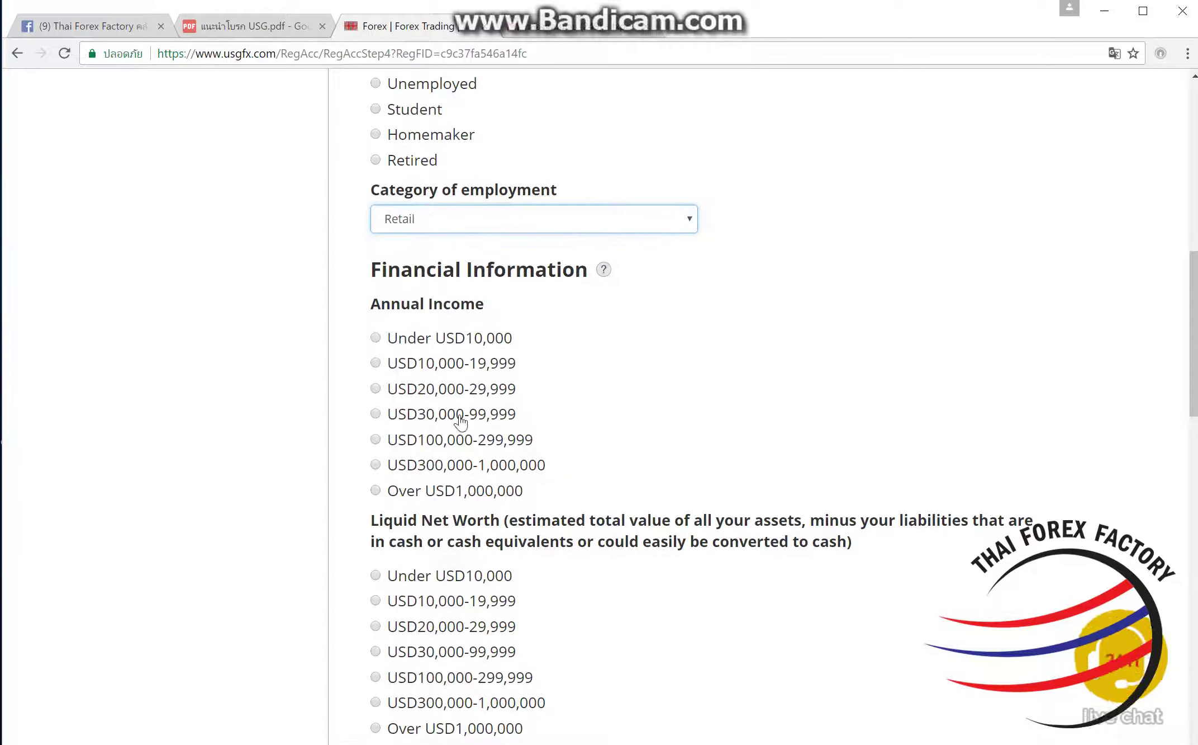
{"action": "left_click", "coordinate": [461, 337]}
{"action": "left_click", "coordinate": [410, 575]}
Step: Accept e-signature, Product Disclosure Statement, Financial Services Guide and Terms, then submit
{"action": "scroll", "coordinate": [630, 621], "scroll_direction": "down", "scroll_amount": 10}
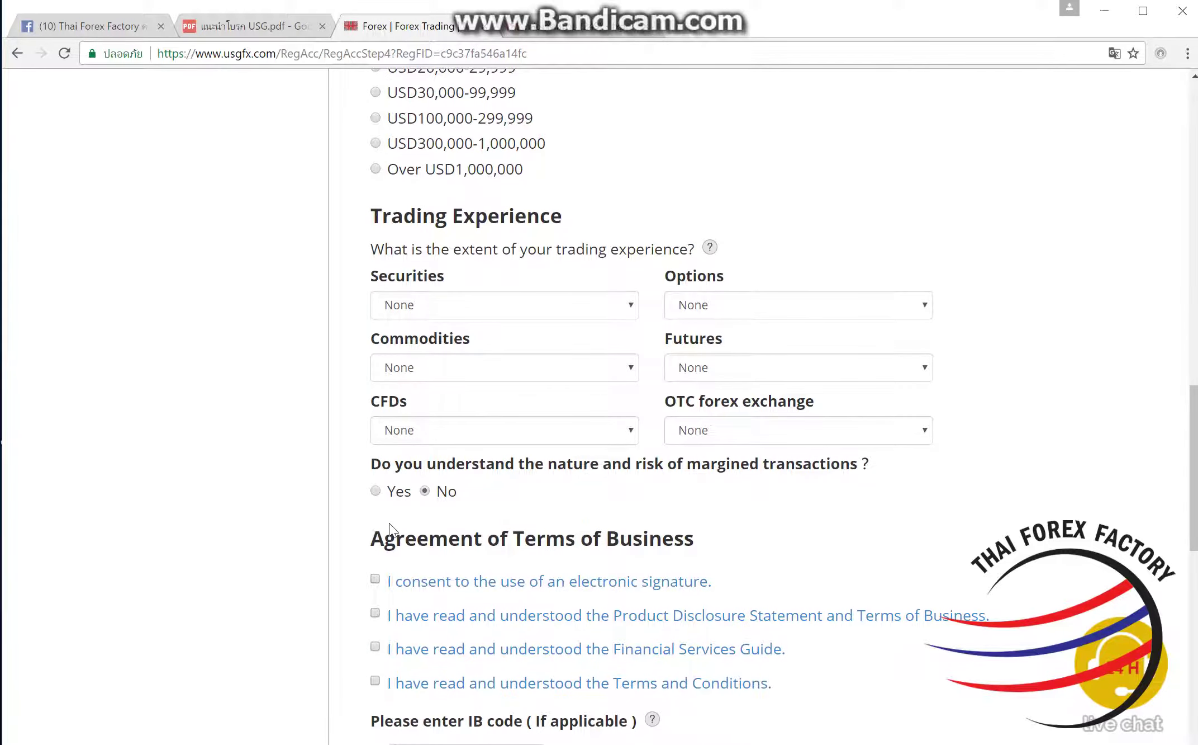
{"action": "scroll", "coordinate": [389, 529], "scroll_direction": "down", "scroll_amount": 3}
{"action": "left_click", "coordinate": [376, 440]}
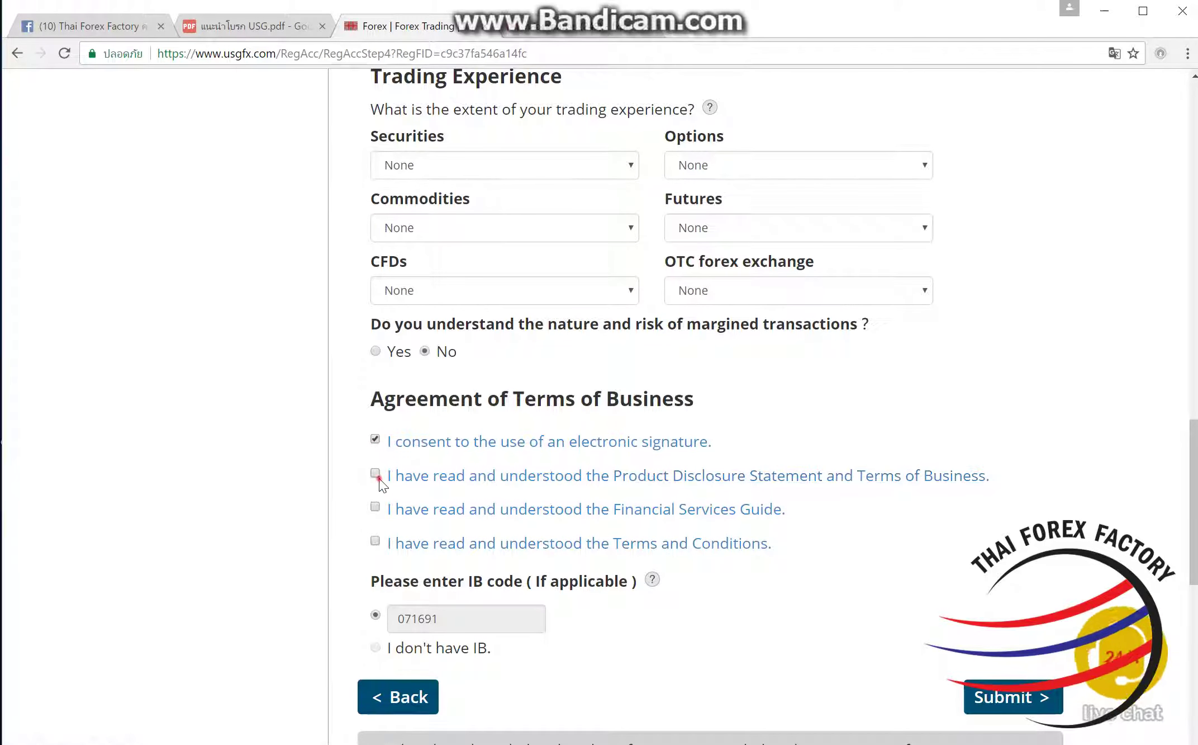
{"action": "left_click", "coordinate": [375, 474]}
{"action": "left_click", "coordinate": [376, 508]}
{"action": "left_click", "coordinate": [375, 541]}
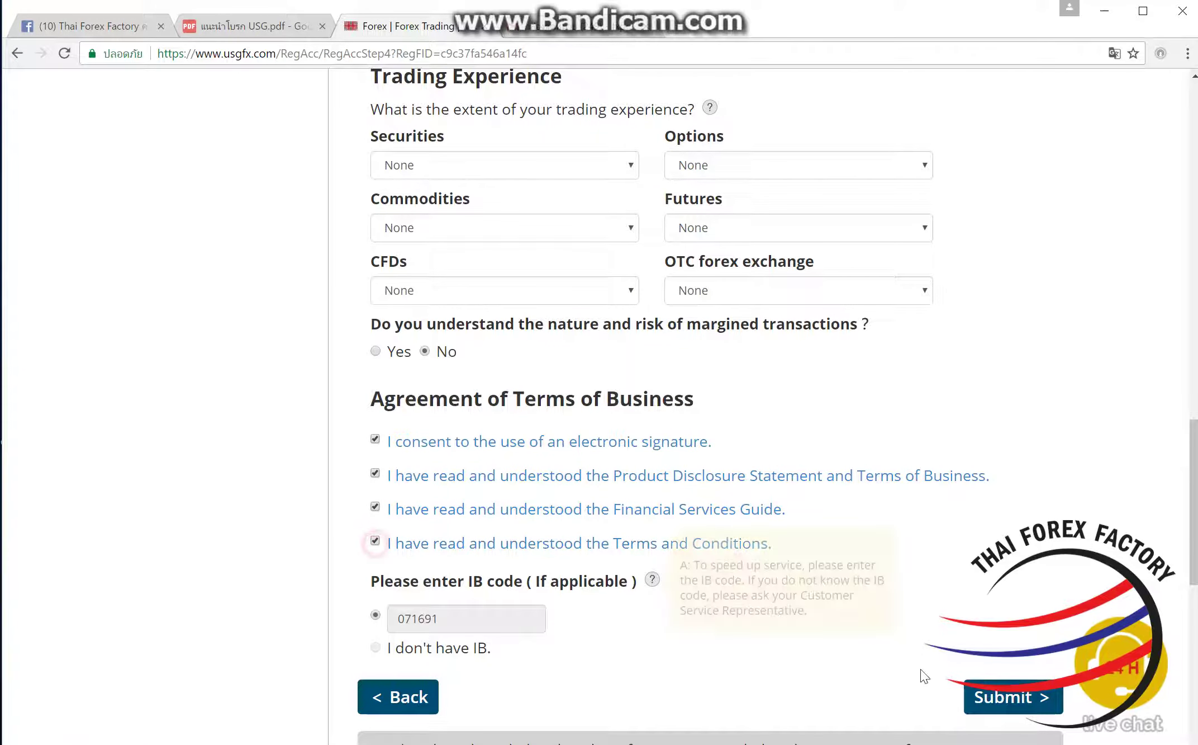
{"action": "left_click", "coordinate": [984, 693]}
{"action": "scroll", "coordinate": [813, 547], "scroll_direction": "down", "scroll_amount": 6}
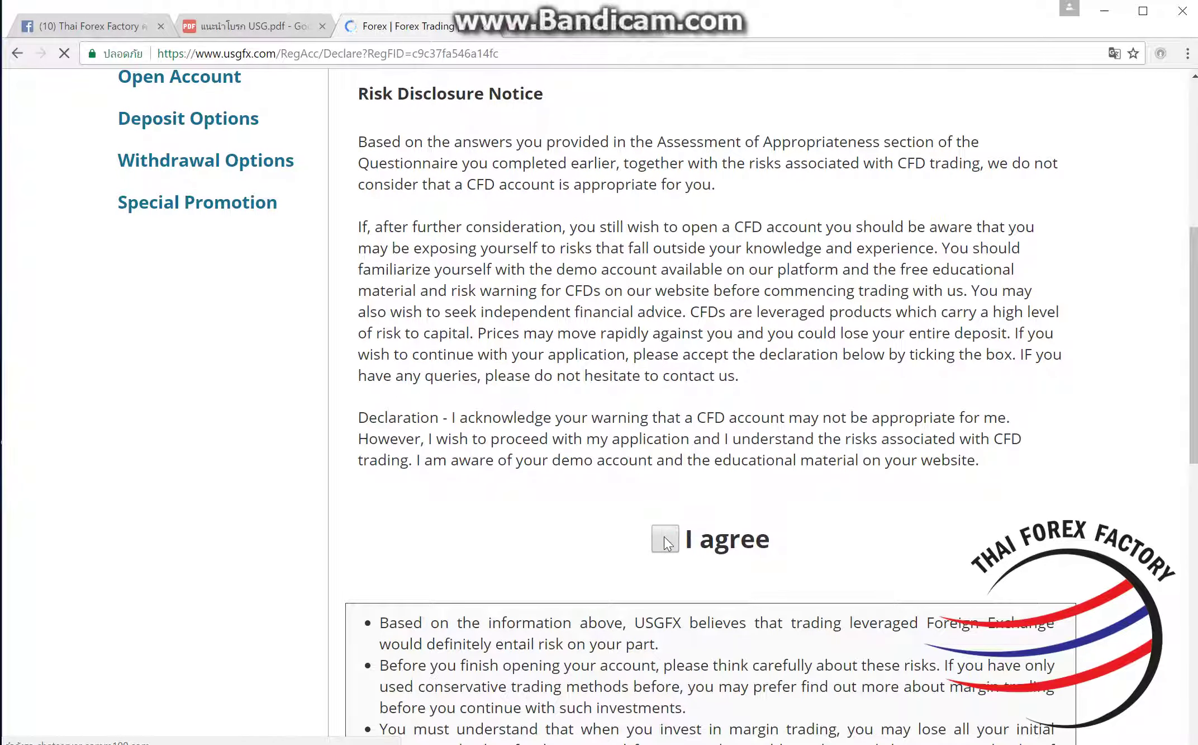
Step: Agree to the risk disclosure, review the new login details, and go to the Gmail inbox
{"action": "left_click", "coordinate": [665, 537]}
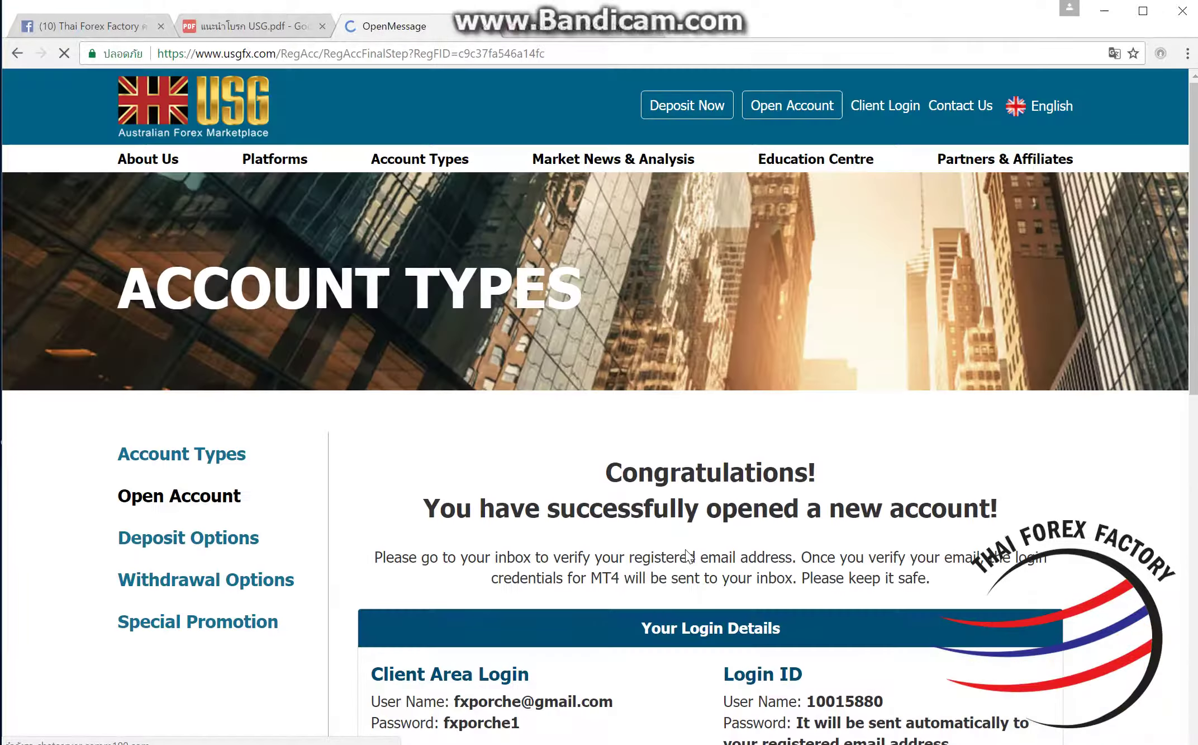
{"action": "scroll", "coordinate": [609, 528], "scroll_direction": "down", "scroll_amount": 3}
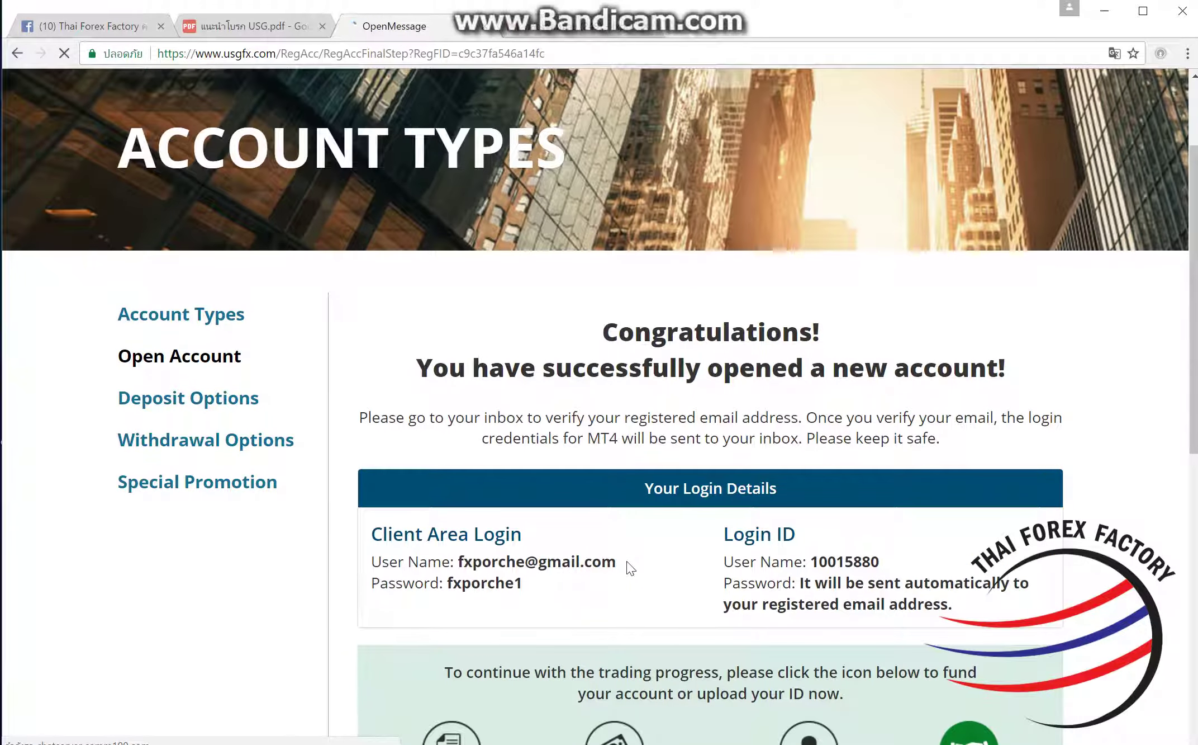
{"action": "left_click_drag", "start_coordinate": [631, 568], "coordinate": [442, 564]}
{"action": "left_click", "coordinate": [551, 543]}
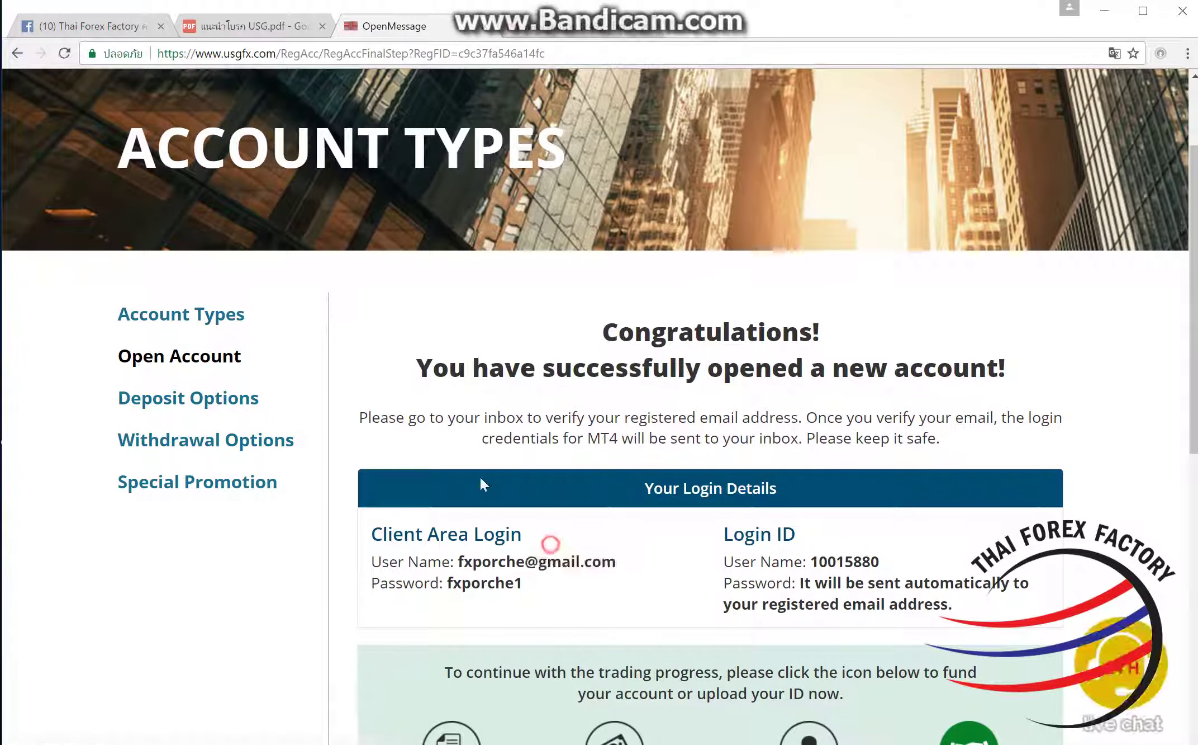
{"action": "left_click", "coordinate": [529, 29]}
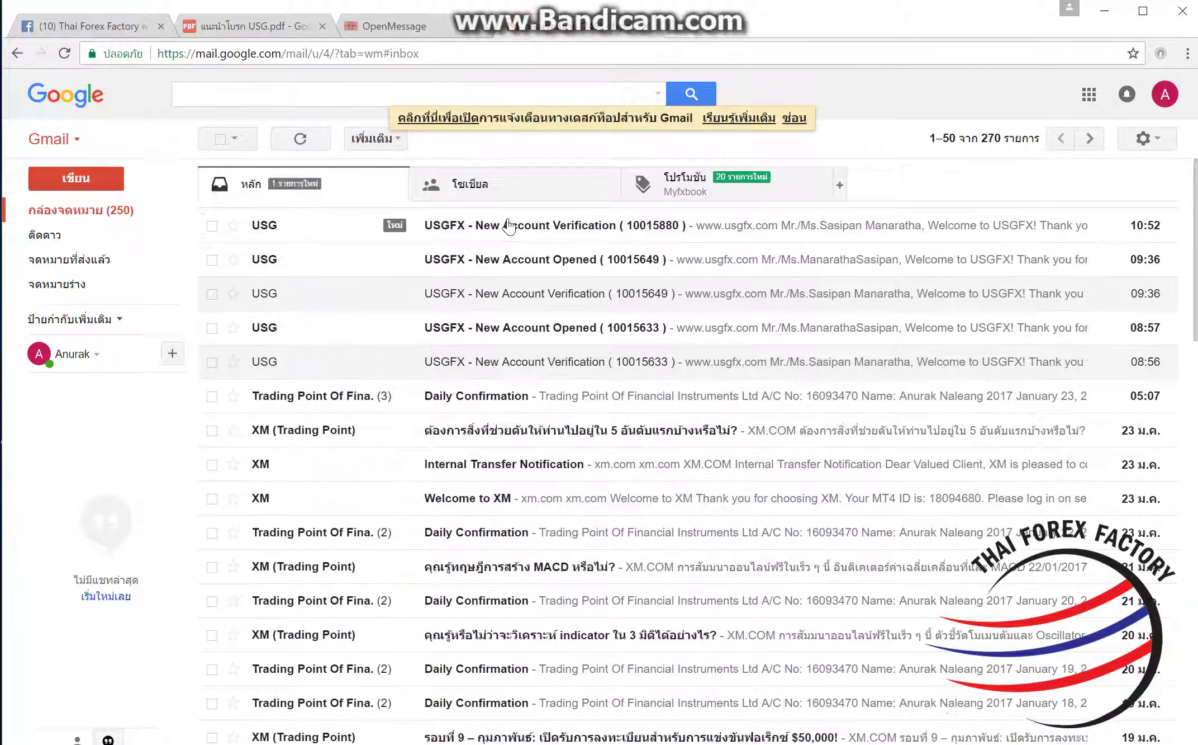
Step: Open the newest USG verification e-mail and use its link to verify the account
{"action": "left_click", "coordinate": [490, 201]}
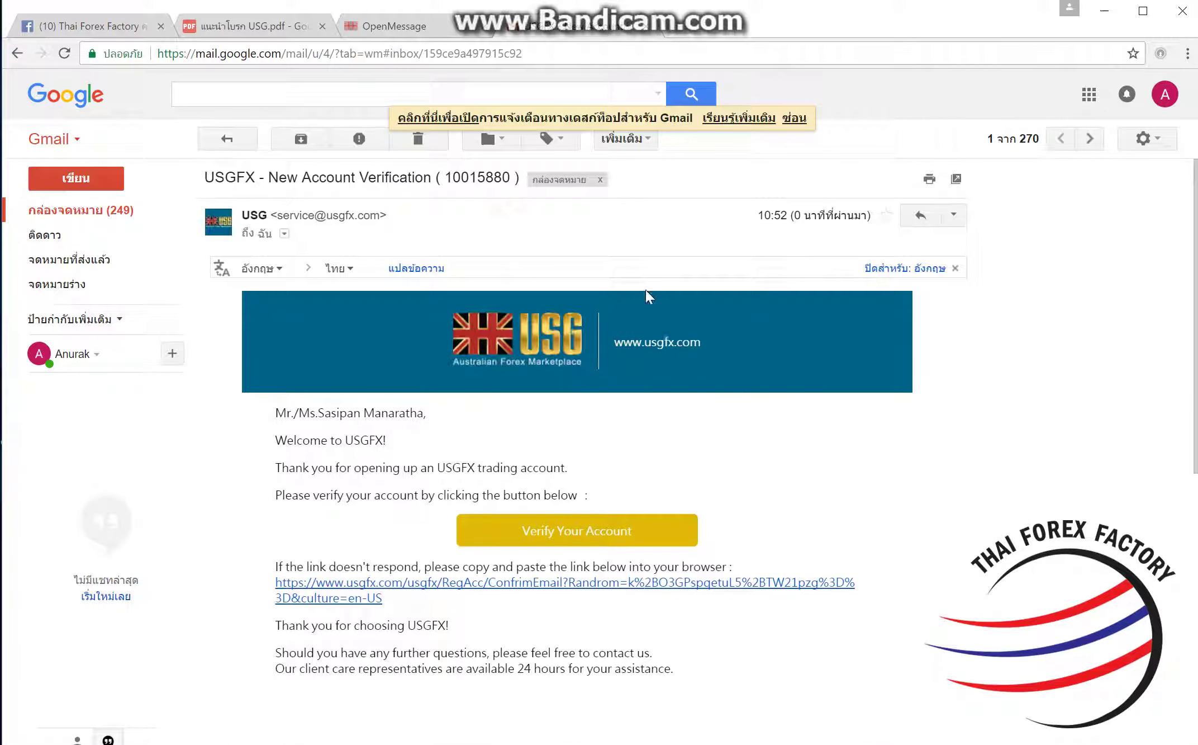
{"action": "left_click", "coordinate": [590, 535]}
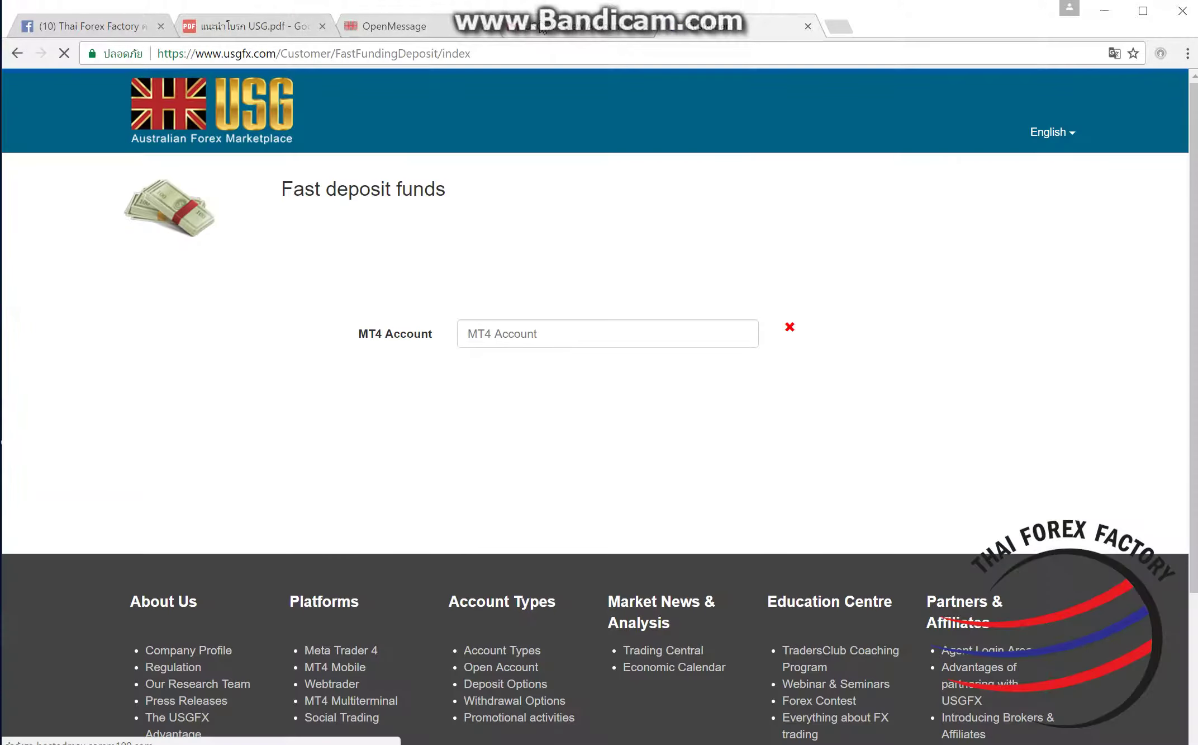
Step: Return to the USG home page and go to Client Login
{"action": "scroll", "coordinate": [705, 332], "scroll_direction": "down", "scroll_amount": 2}
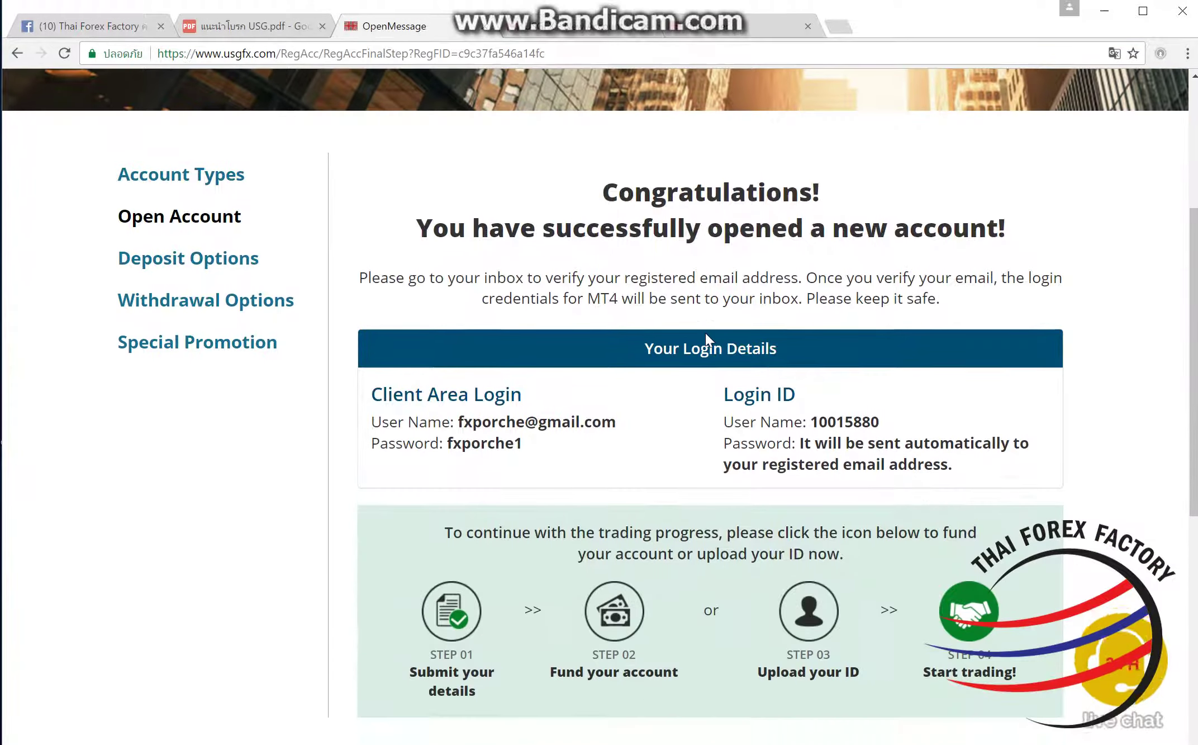
{"action": "scroll", "coordinate": [670, 307], "scroll_direction": "up", "scroll_amount": 5}
{"action": "left_click", "coordinate": [231, 130]}
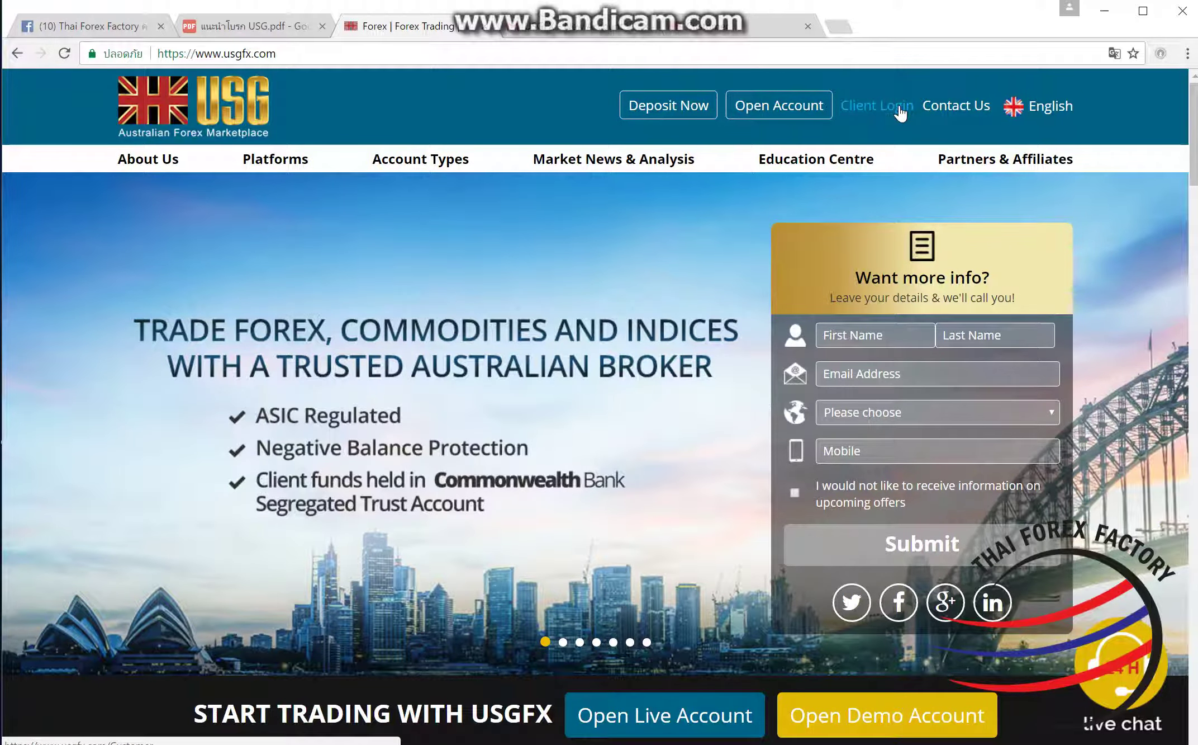
{"action": "left_click", "coordinate": [900, 109]}
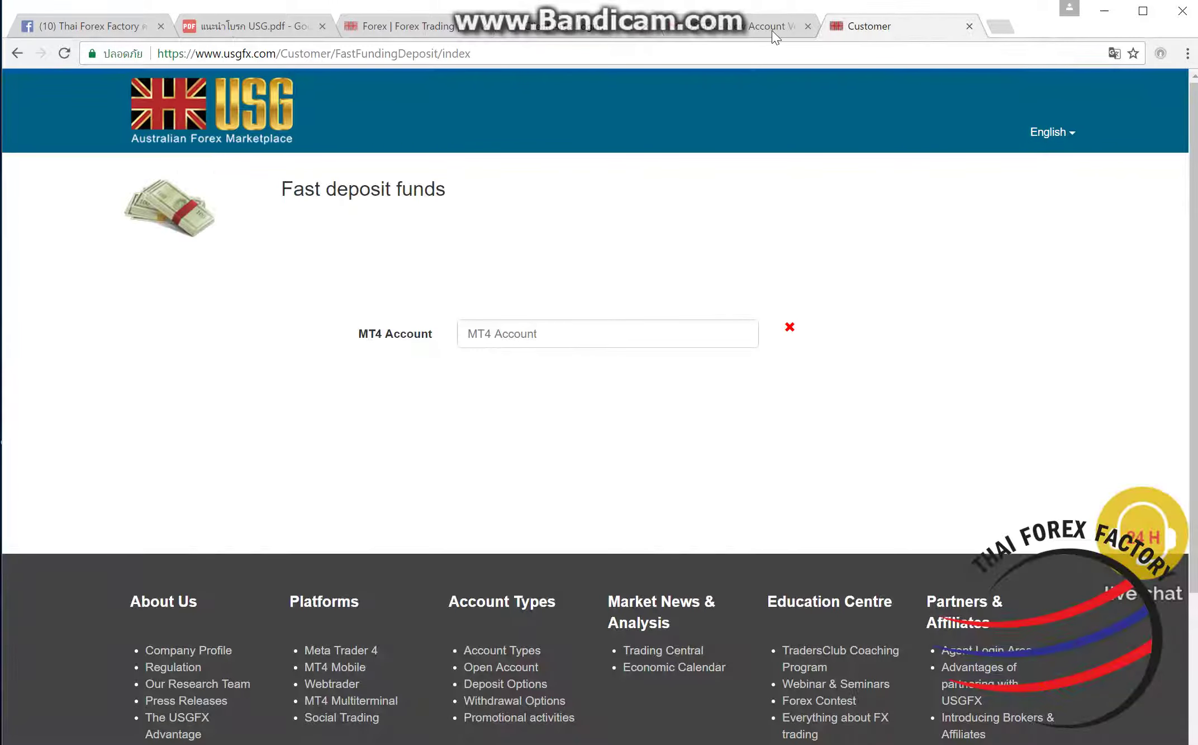
Step: Copy the account number from the e-mail subject, use it and the password to sign in
{"action": "left_click", "coordinate": [771, 28]}
{"action": "left_click_drag", "start_coordinate": [511, 175], "coordinate": [454, 183]}
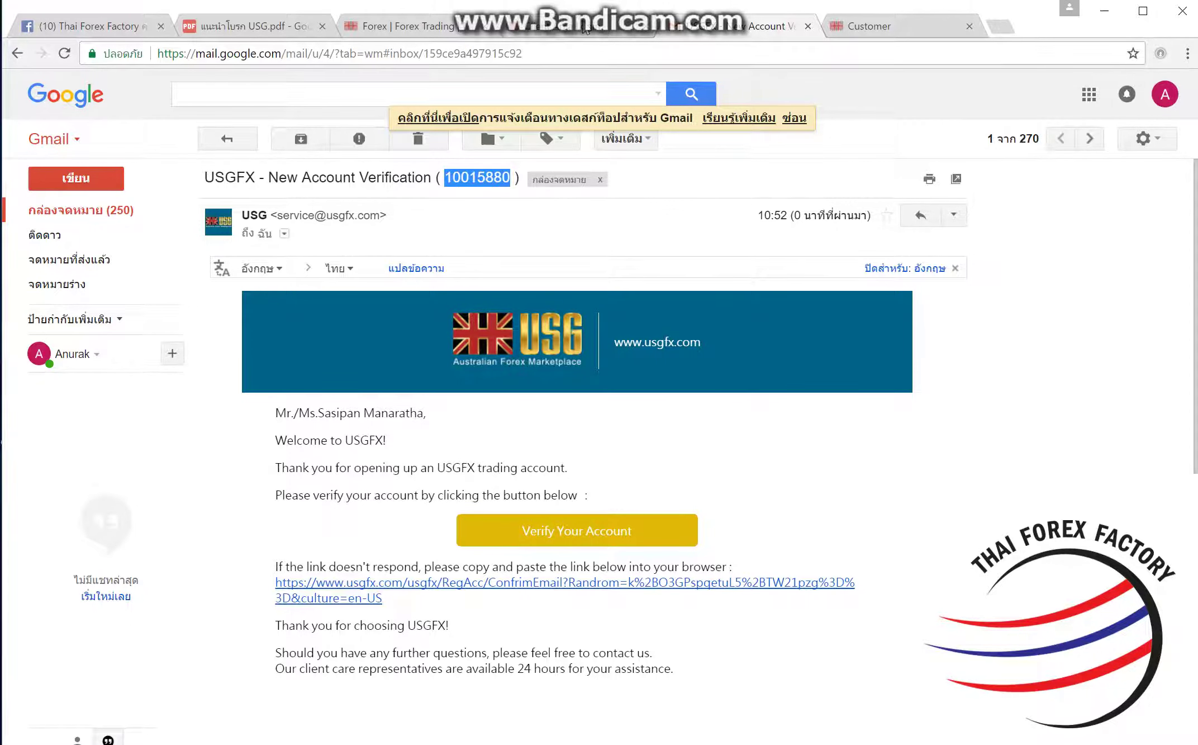
{"action": "key", "text": "ctrl+Tab"}
{"action": "left_click", "coordinate": [591, 340]}
{"action": "left_click", "coordinate": [524, 429]}
{"action": "key", "text": "ctrl+v"}
{"action": "left_click_drag", "start_coordinate": [637, 348], "coordinate": [490, 353]}
{"action": "key", "text": "ctrl+v"}
{"action": "double_click", "coordinate": [577, 431]}
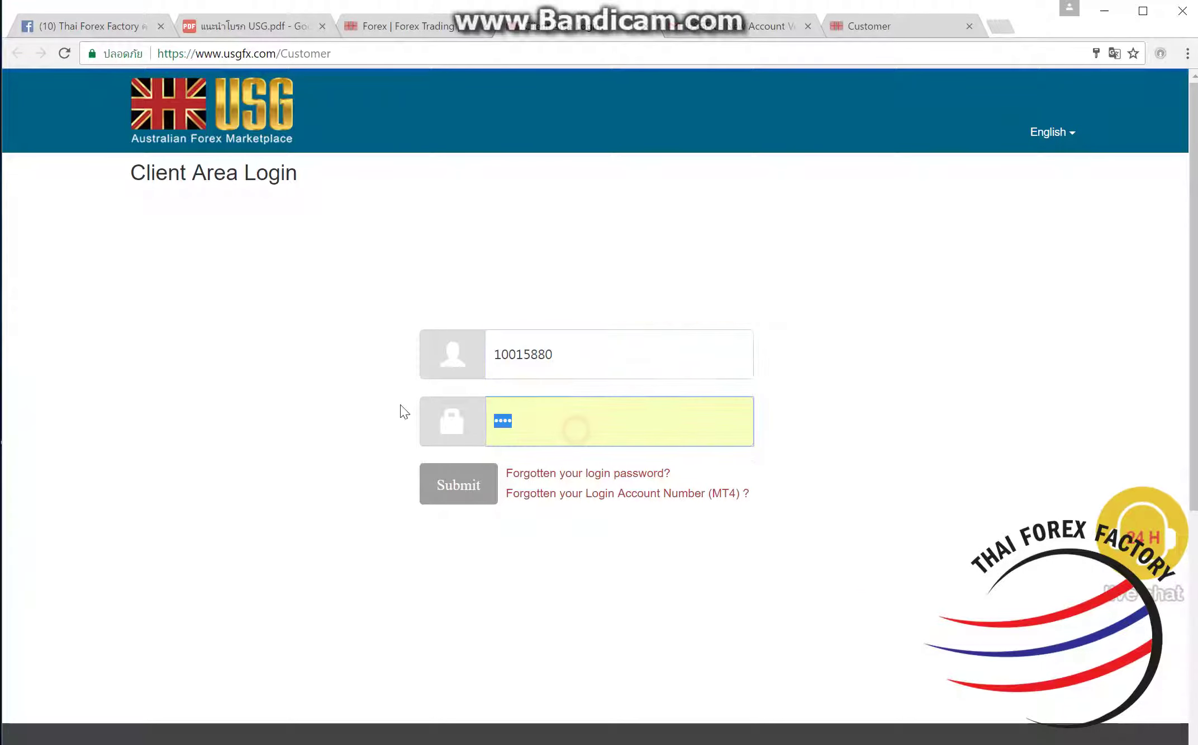
{"action": "type", "text": "••"}
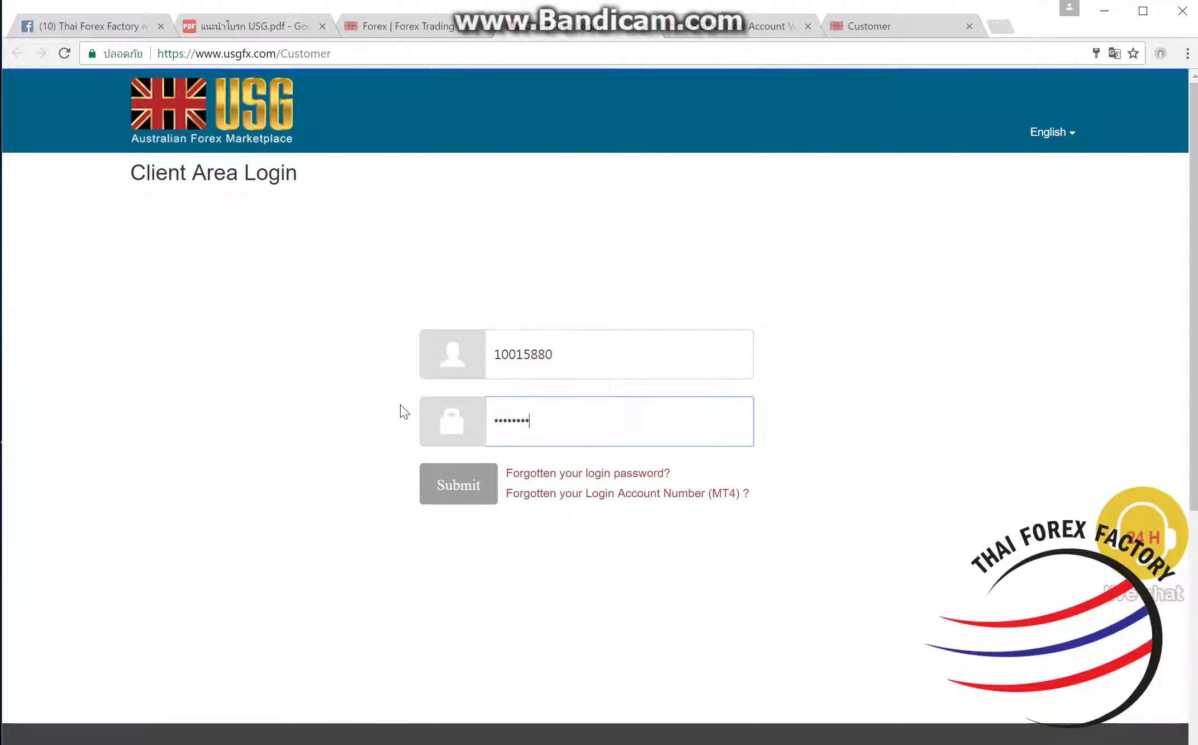
{"action": "left_click", "coordinate": [476, 476]}
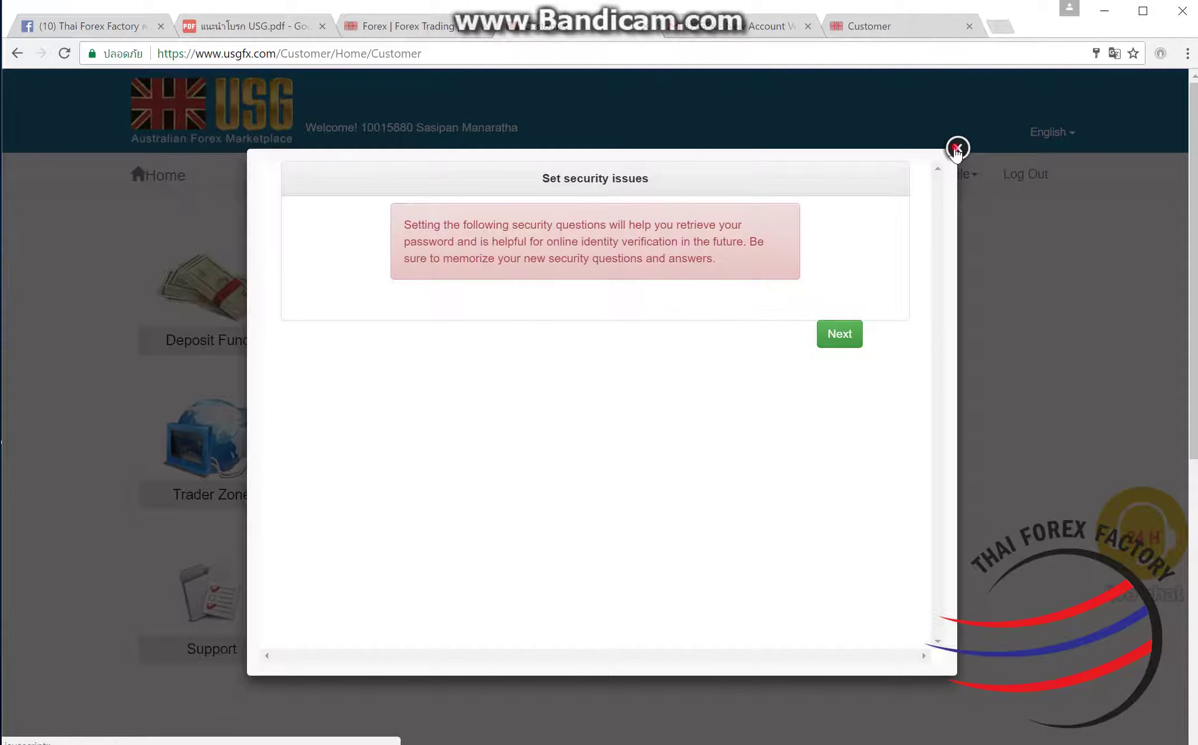
Step: Dismiss the security popup, go to Document Upload, and start choosing the ID card front file
{"action": "left_click", "coordinate": [954, 146]}
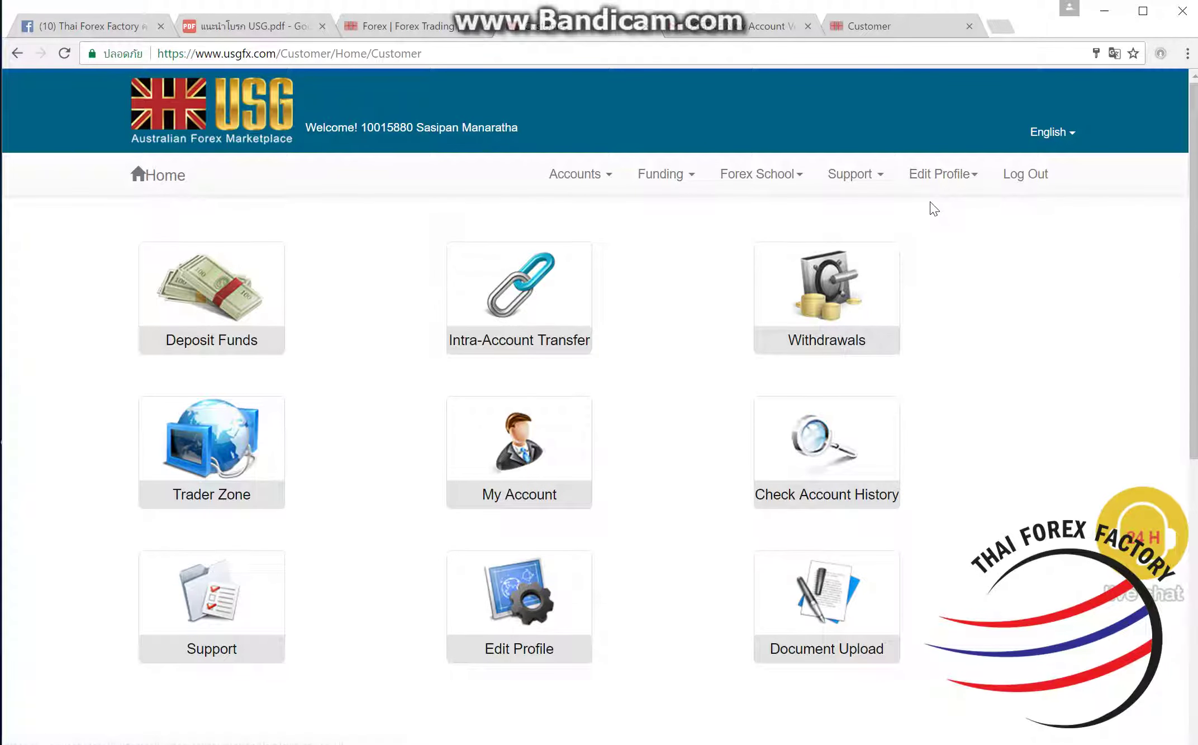
{"action": "left_click", "coordinate": [945, 185]}
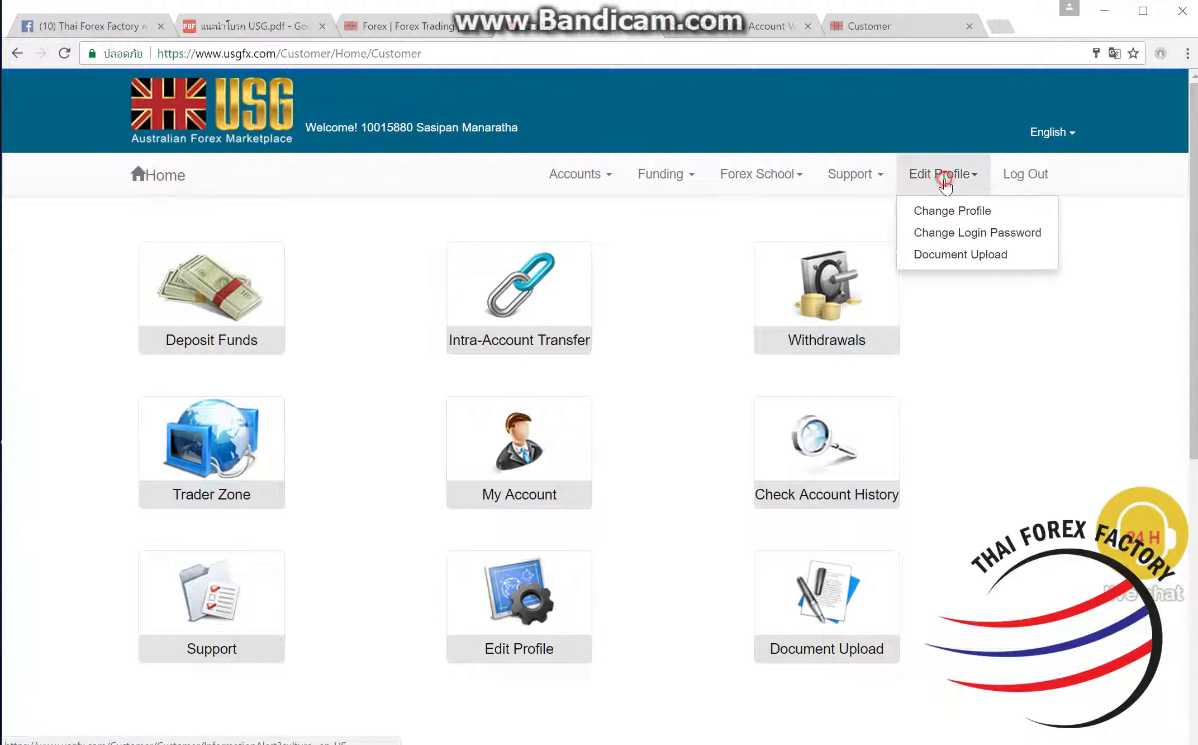
{"action": "left_click", "coordinate": [949, 254]}
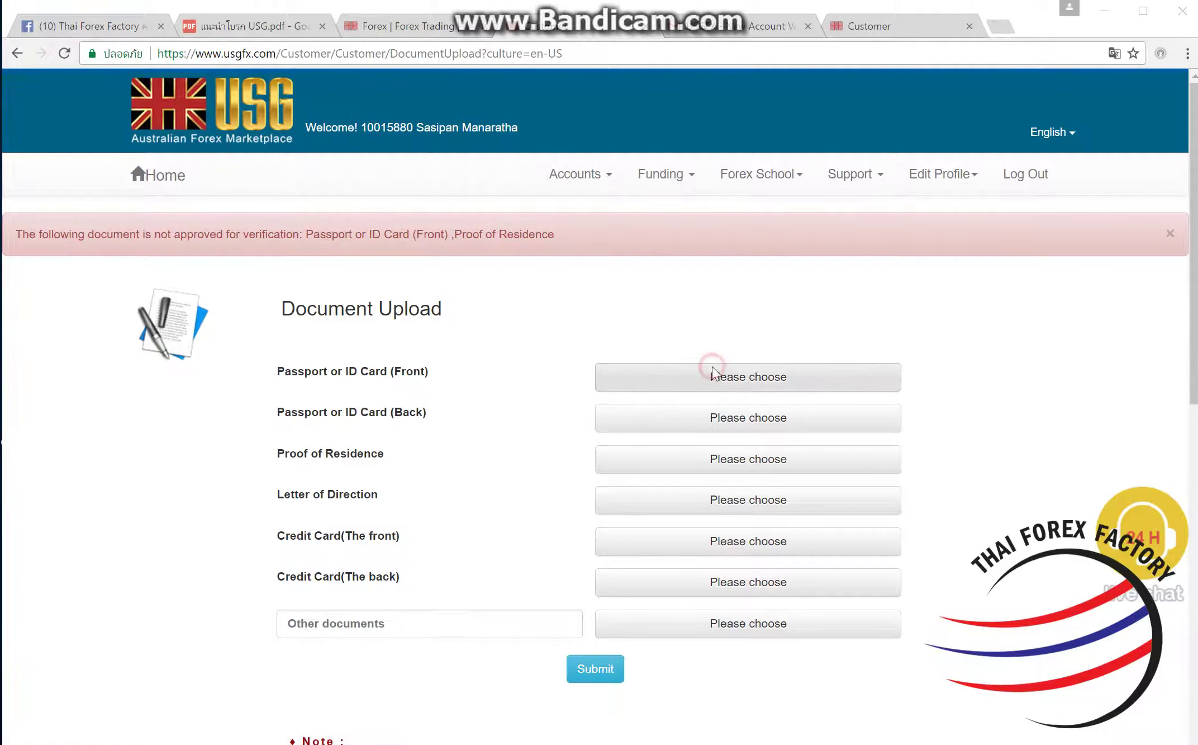
{"action": "left_click", "coordinate": [709, 374]}
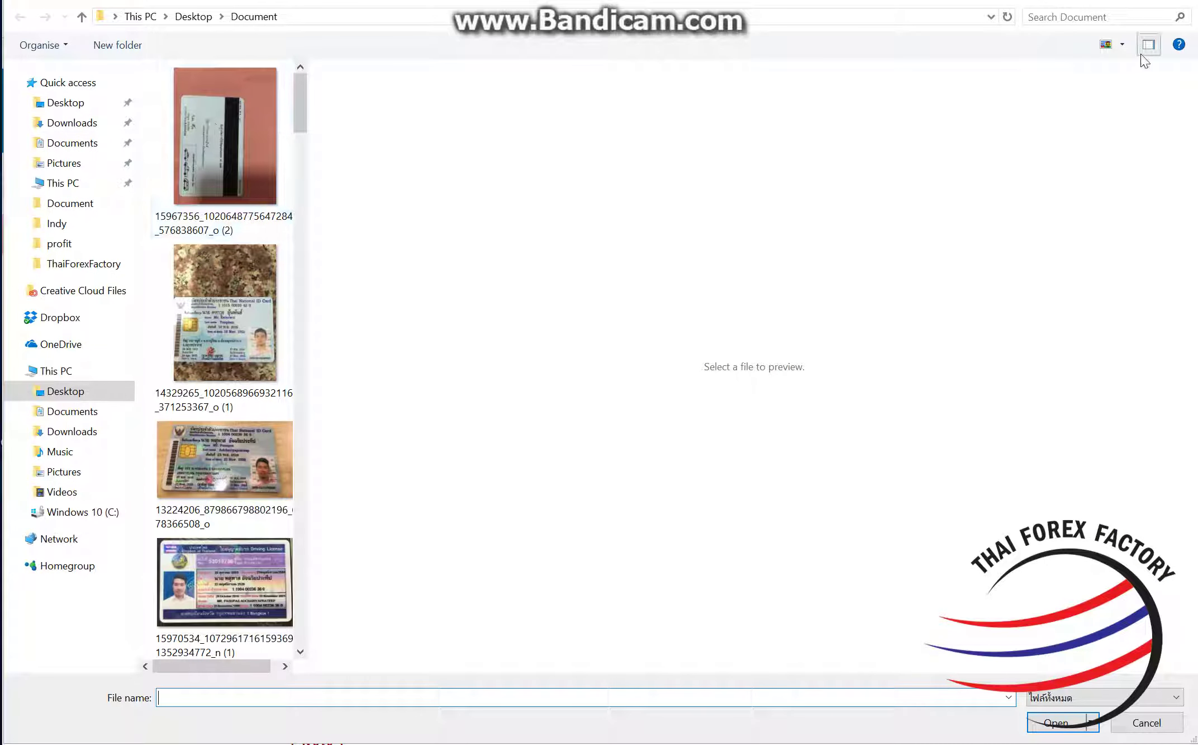
Step: Switch the file list to tiles and attach the ID-card front photo
{"action": "left_click", "coordinate": [1122, 45]}
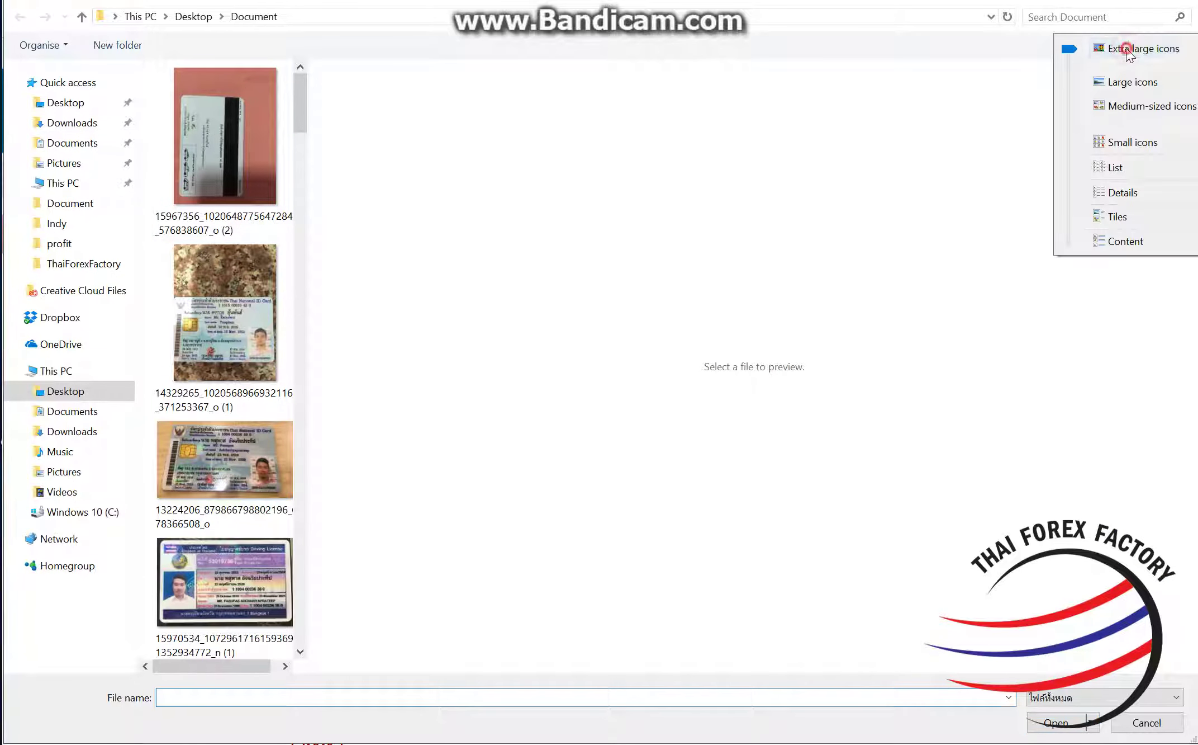
{"action": "left_click", "coordinate": [1117, 167]}
{"action": "left_click", "coordinate": [185, 72]}
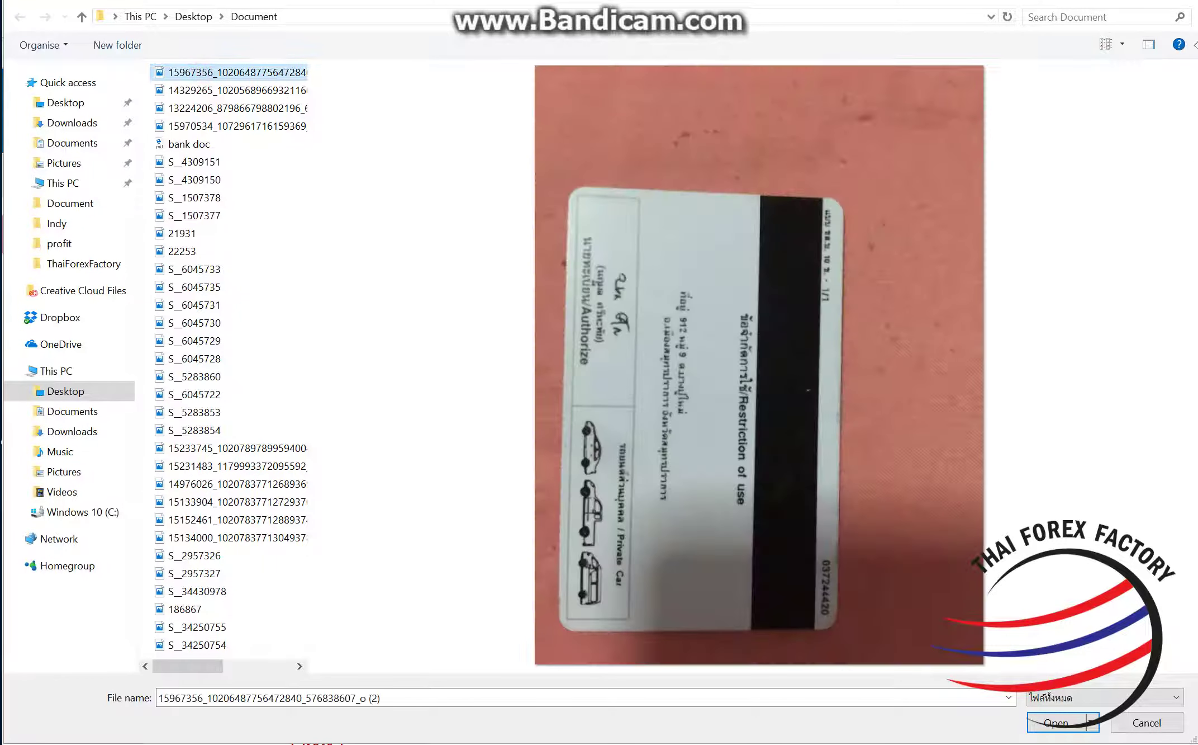
{"action": "left_click", "coordinate": [1122, 44]}
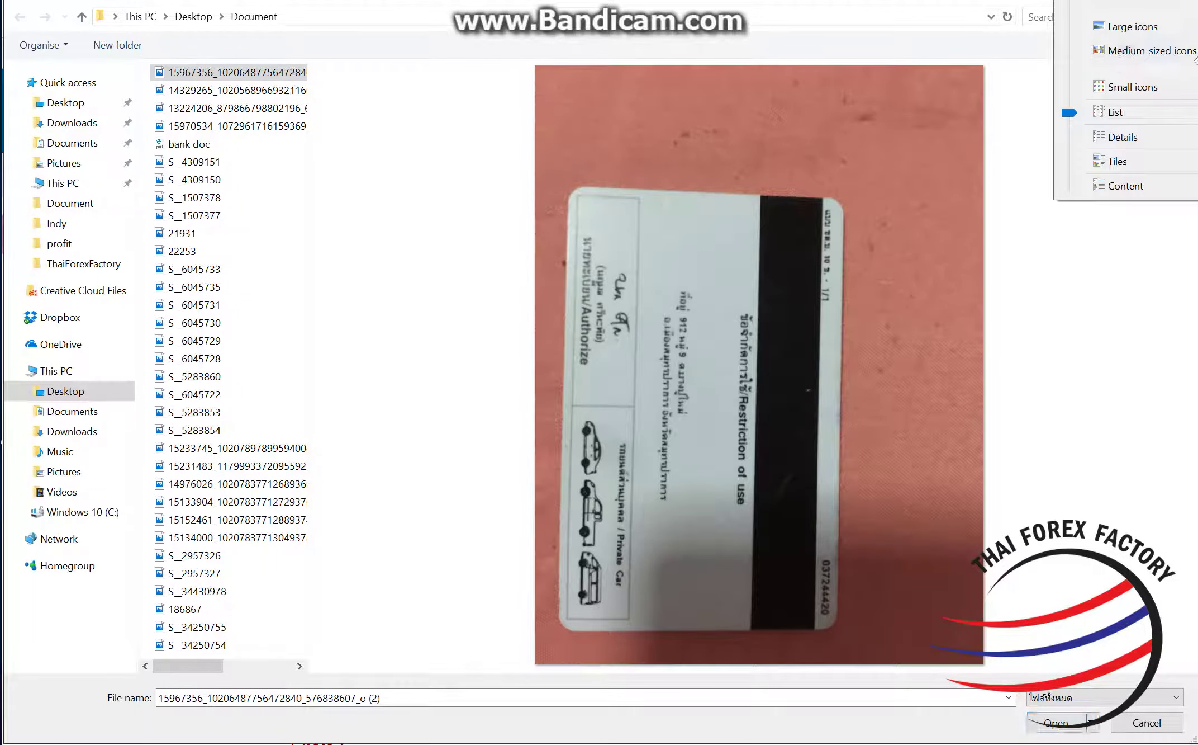
{"action": "left_click", "coordinate": [1116, 163]}
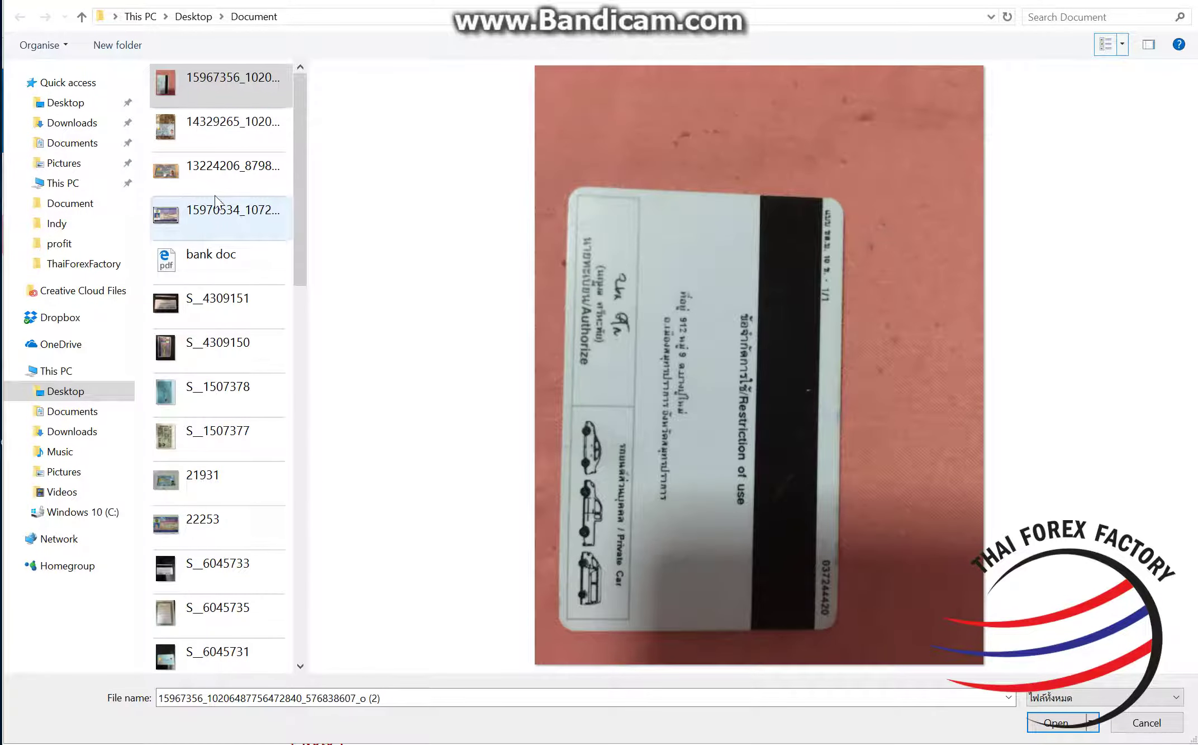
{"action": "left_click", "coordinate": [214, 141]}
{"action": "left_click", "coordinate": [1057, 722]}
Step: Attach S__1507378.jpg as the ID-card back image
{"action": "left_click", "coordinate": [741, 431]}
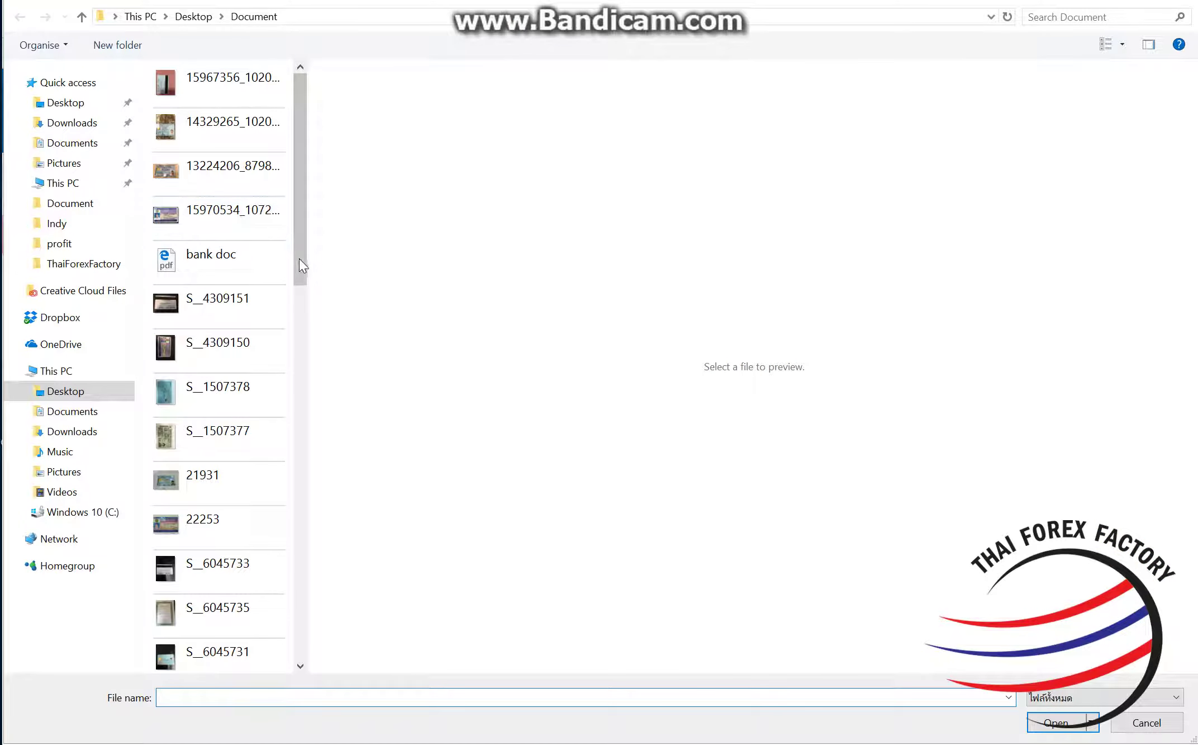
{"action": "left_click", "coordinate": [229, 388]}
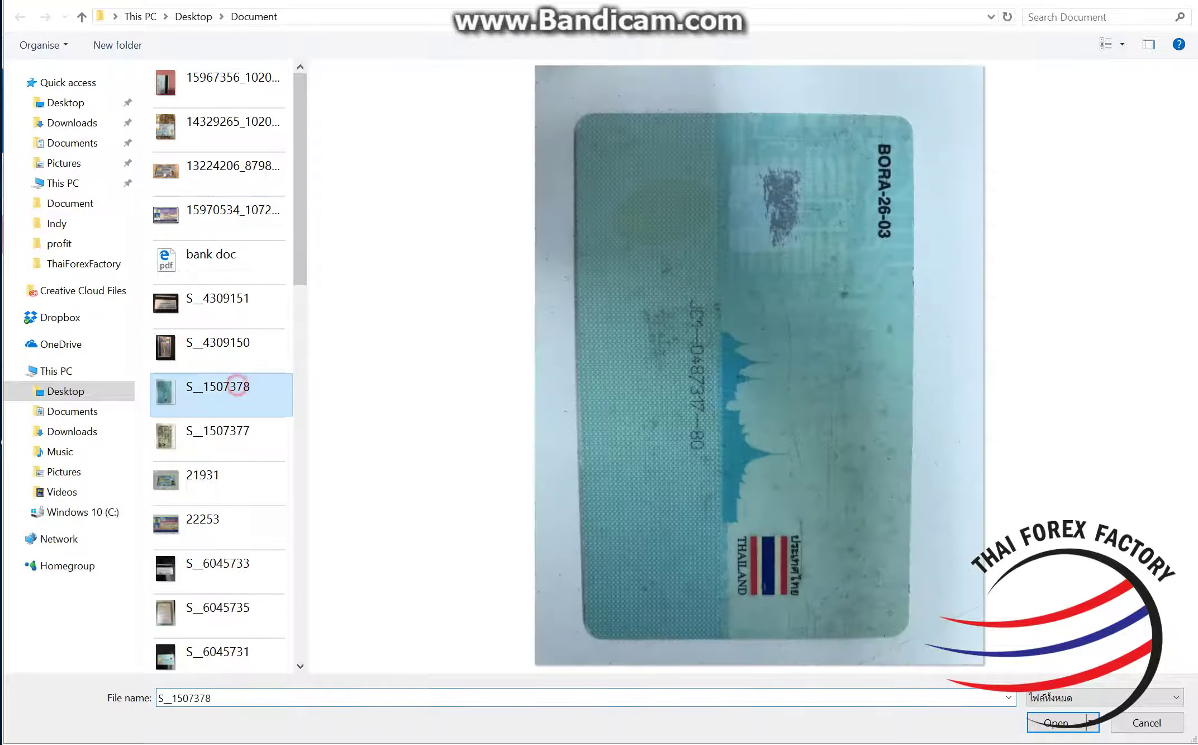
{"action": "left_click", "coordinate": [1055, 724]}
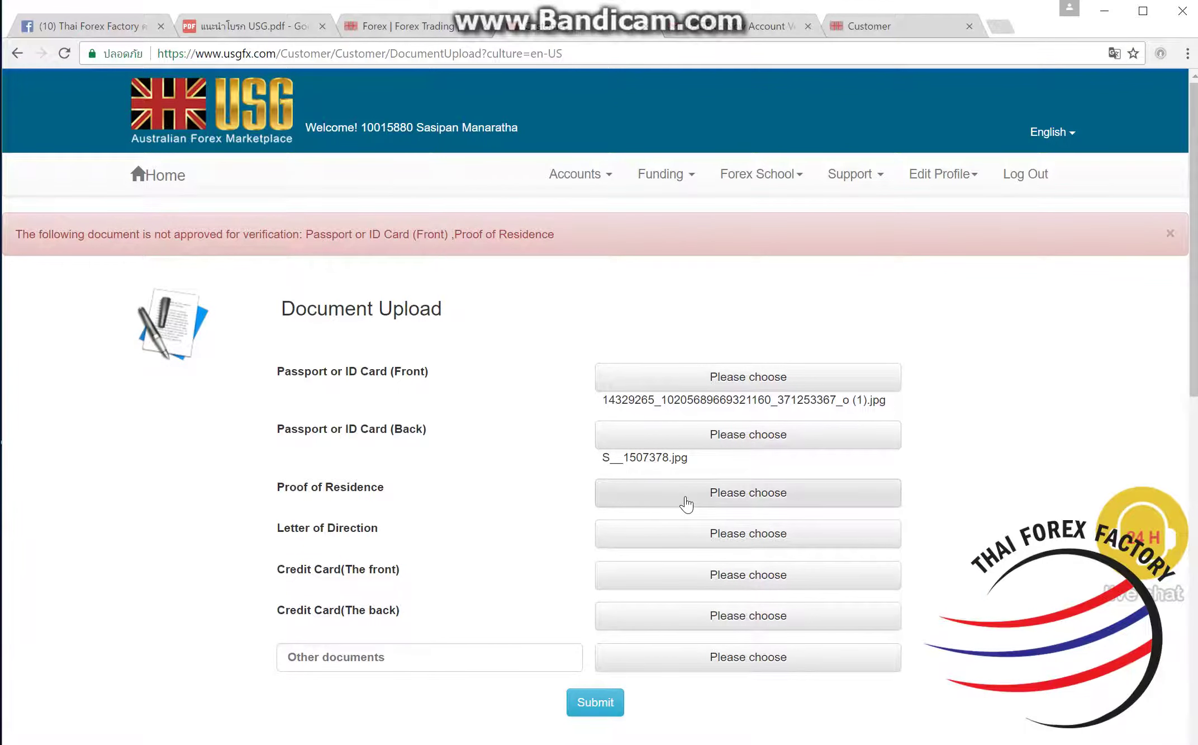
Step: Browse the Document folder for a proof of residence file, previewing S__2957327
{"action": "left_click", "coordinate": [687, 499]}
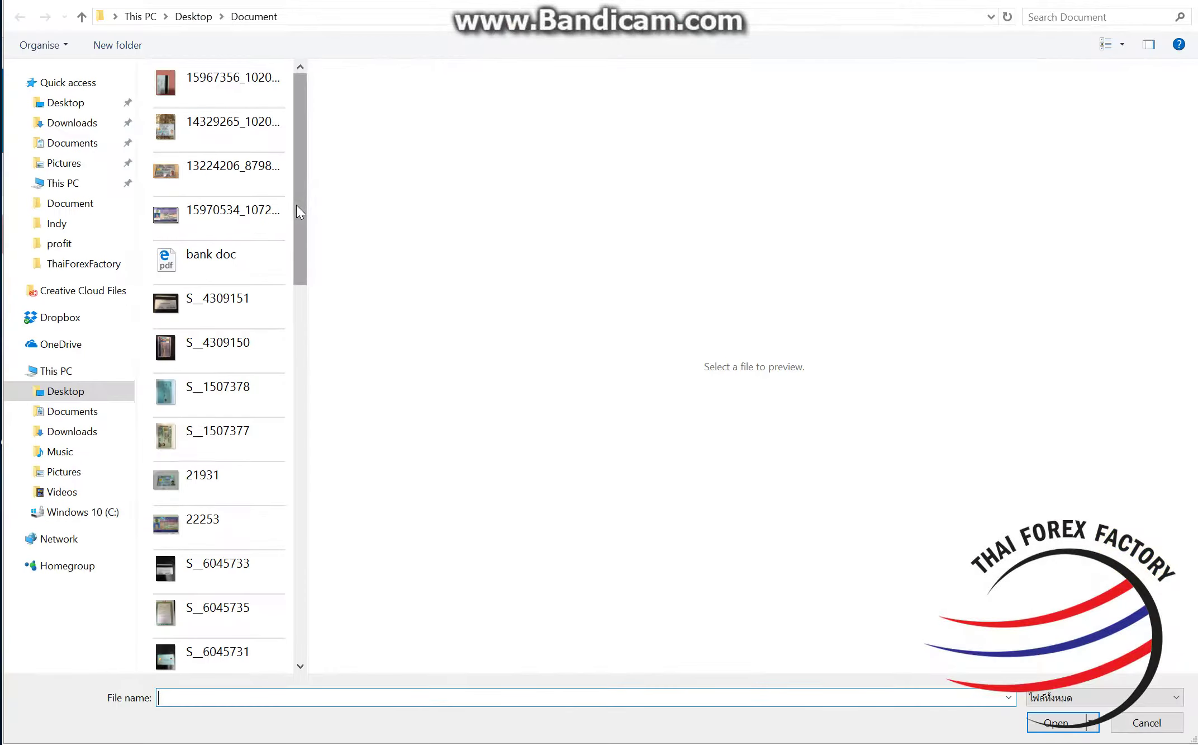
{"action": "left_click_drag", "start_coordinate": [297, 208], "coordinate": [295, 513]}
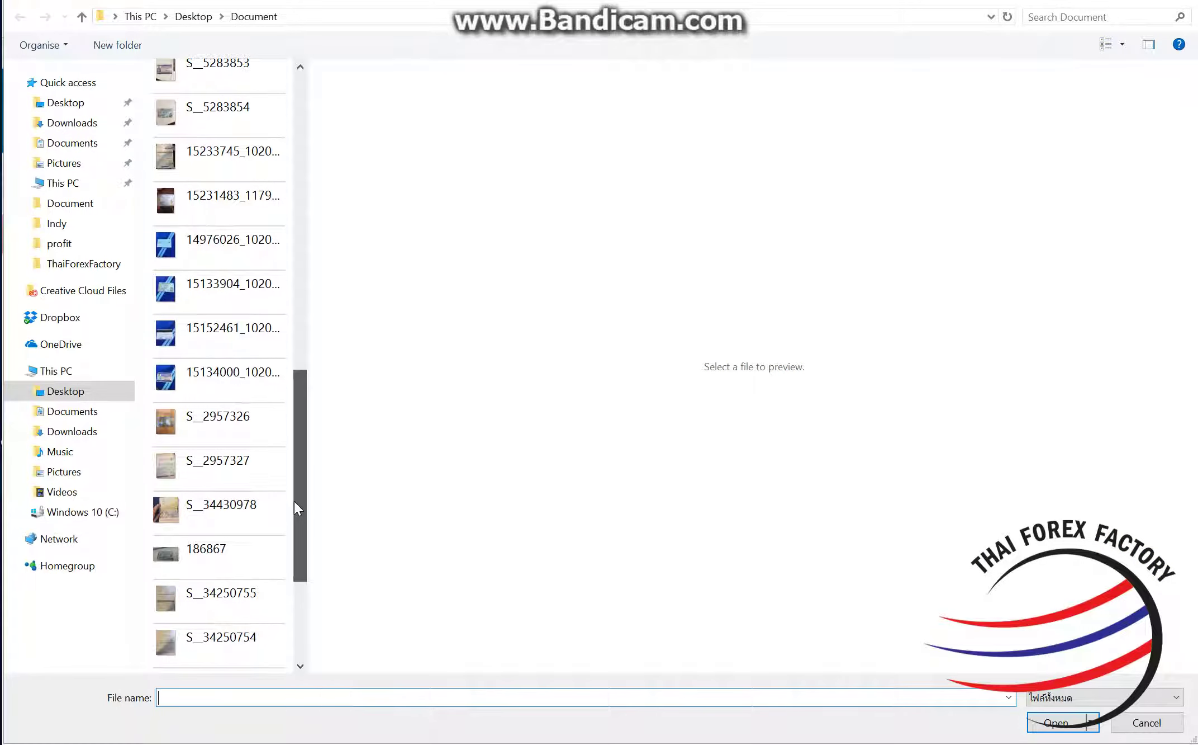
{"action": "left_click", "coordinate": [190, 452]}
{"action": "scroll", "coordinate": [244, 491], "scroll_direction": "down", "scroll_amount": 3}
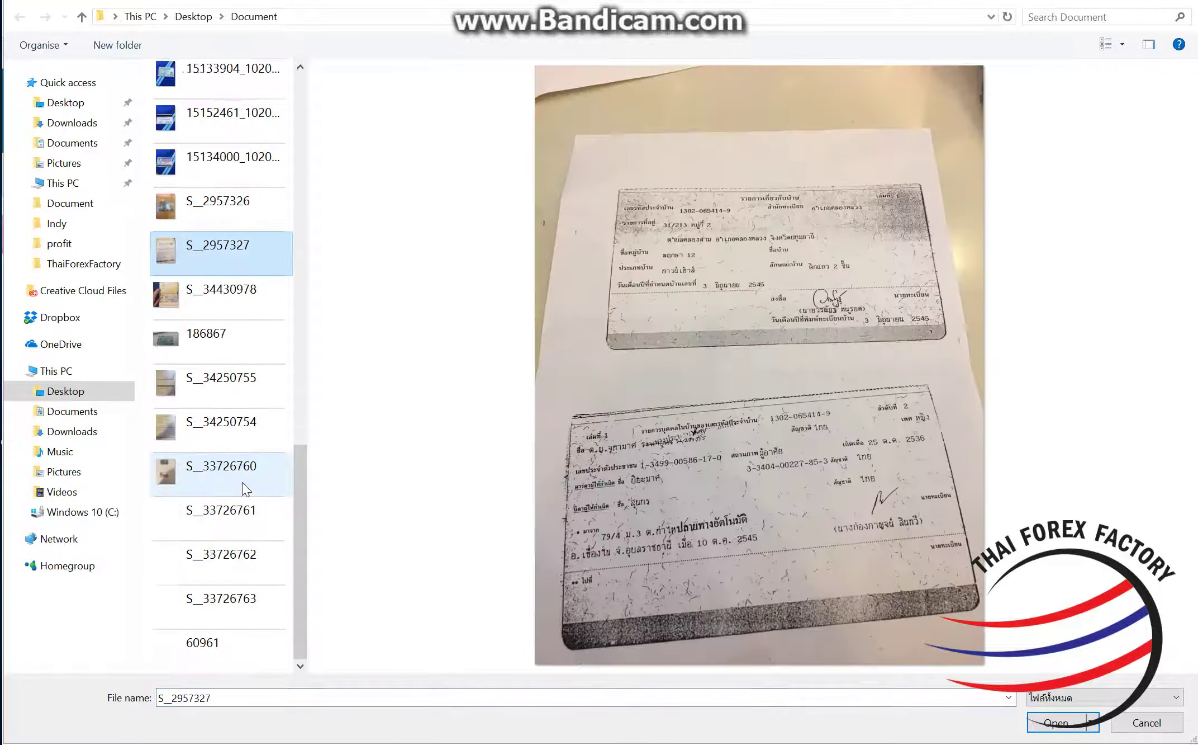
{"action": "scroll", "coordinate": [243, 489], "scroll_direction": "up", "scroll_amount": 6}
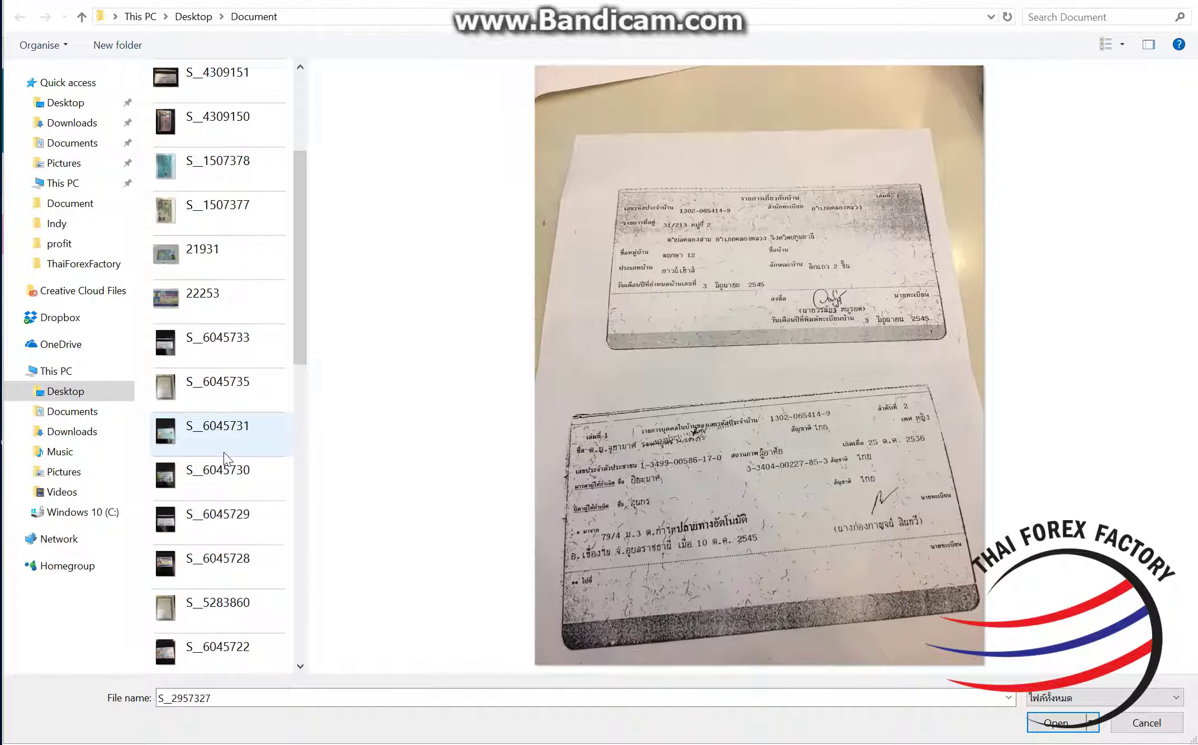
{"action": "scroll", "coordinate": [224, 458], "scroll_direction": "up", "scroll_amount": 2}
{"action": "left_click", "coordinate": [1115, 48]}
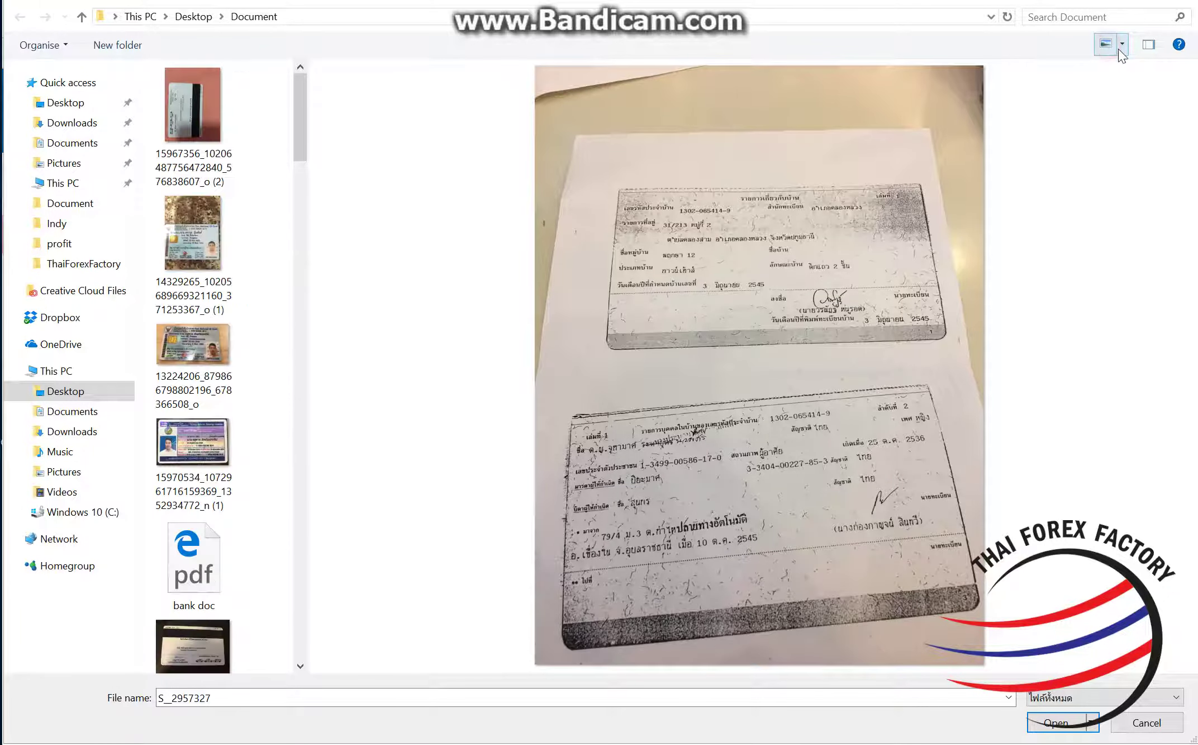
{"action": "scroll", "coordinate": [274, 391], "scroll_direction": "down", "scroll_amount": 15}
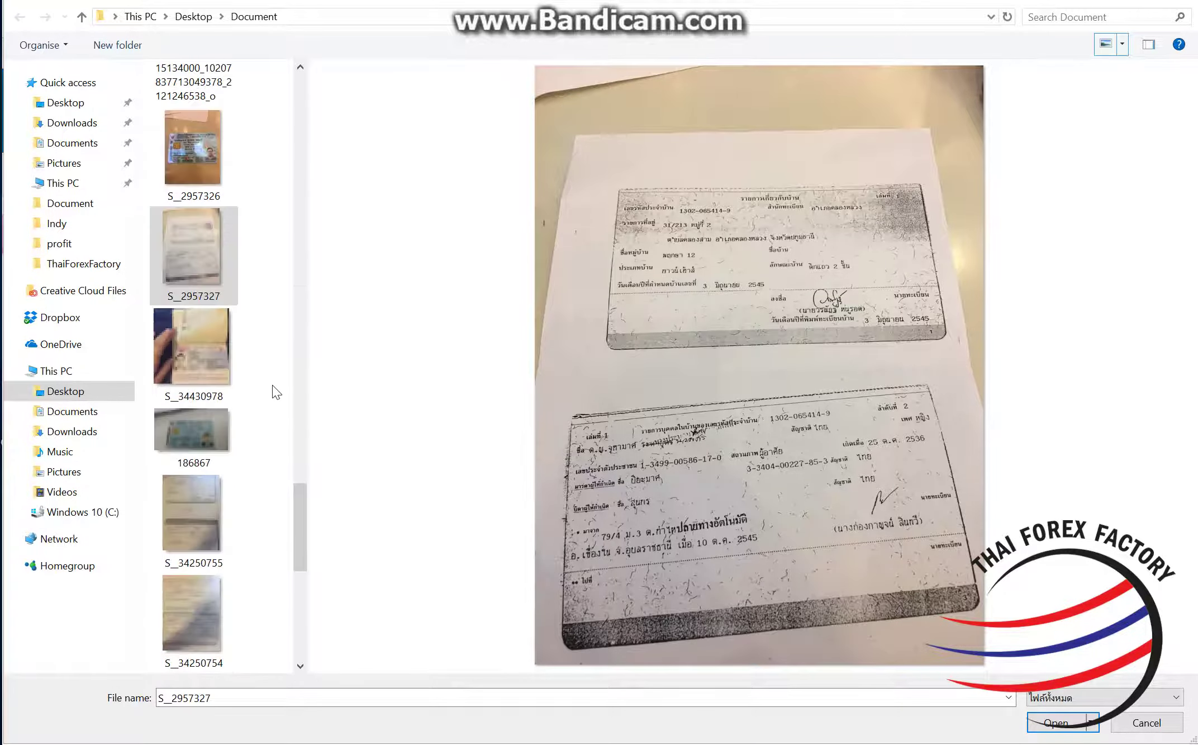
{"action": "scroll", "coordinate": [275, 392], "scroll_direction": "up", "scroll_amount": 6}
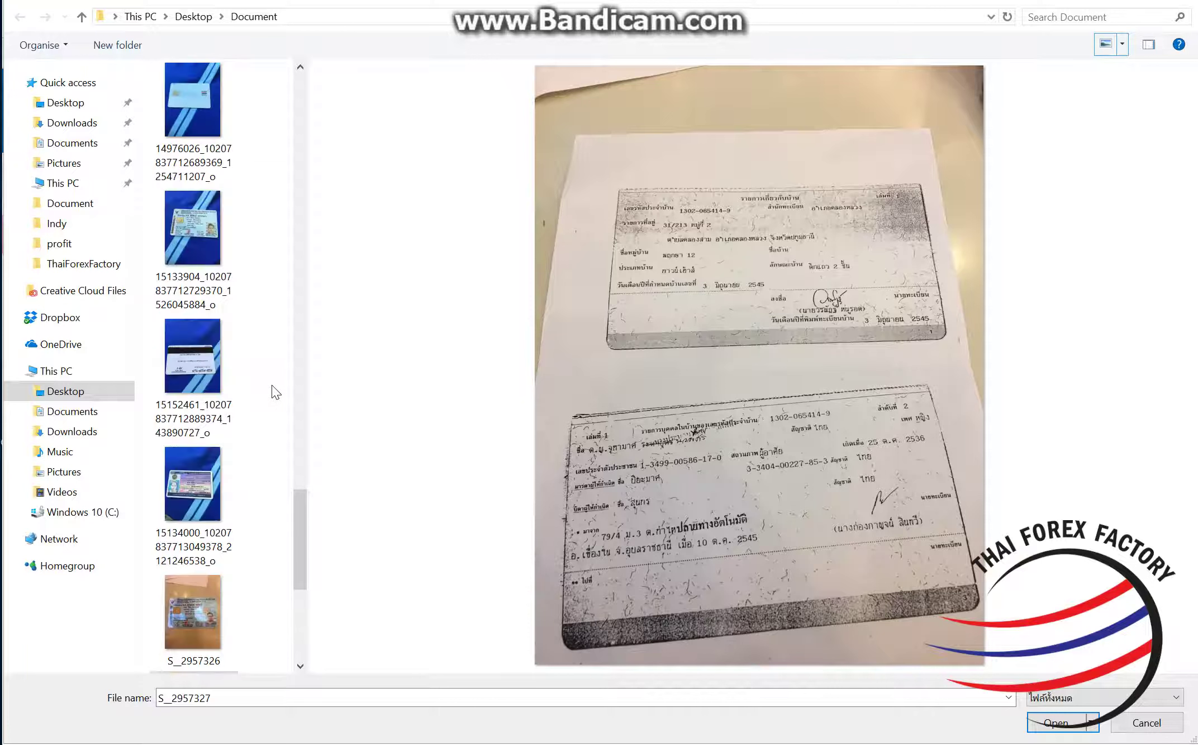
{"action": "scroll", "coordinate": [276, 391], "scroll_direction": "up", "scroll_amount": 8}
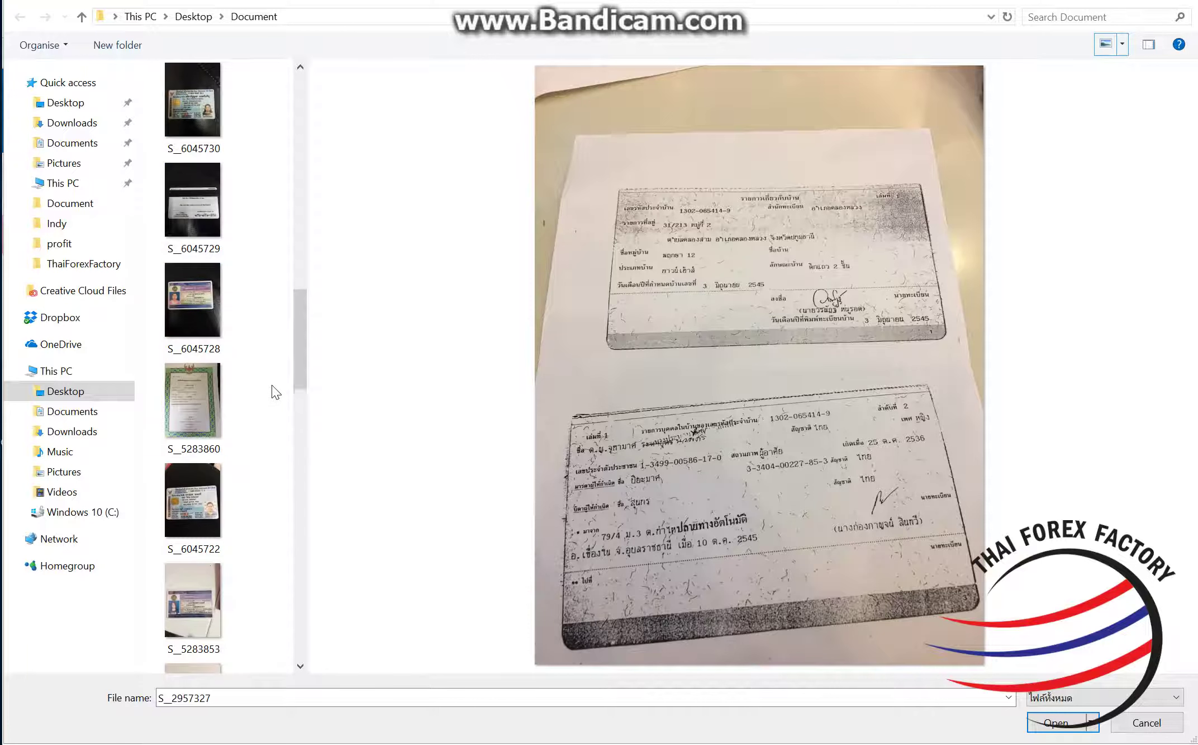
{"action": "scroll", "coordinate": [275, 391], "scroll_direction": "down", "scroll_amount": 8}
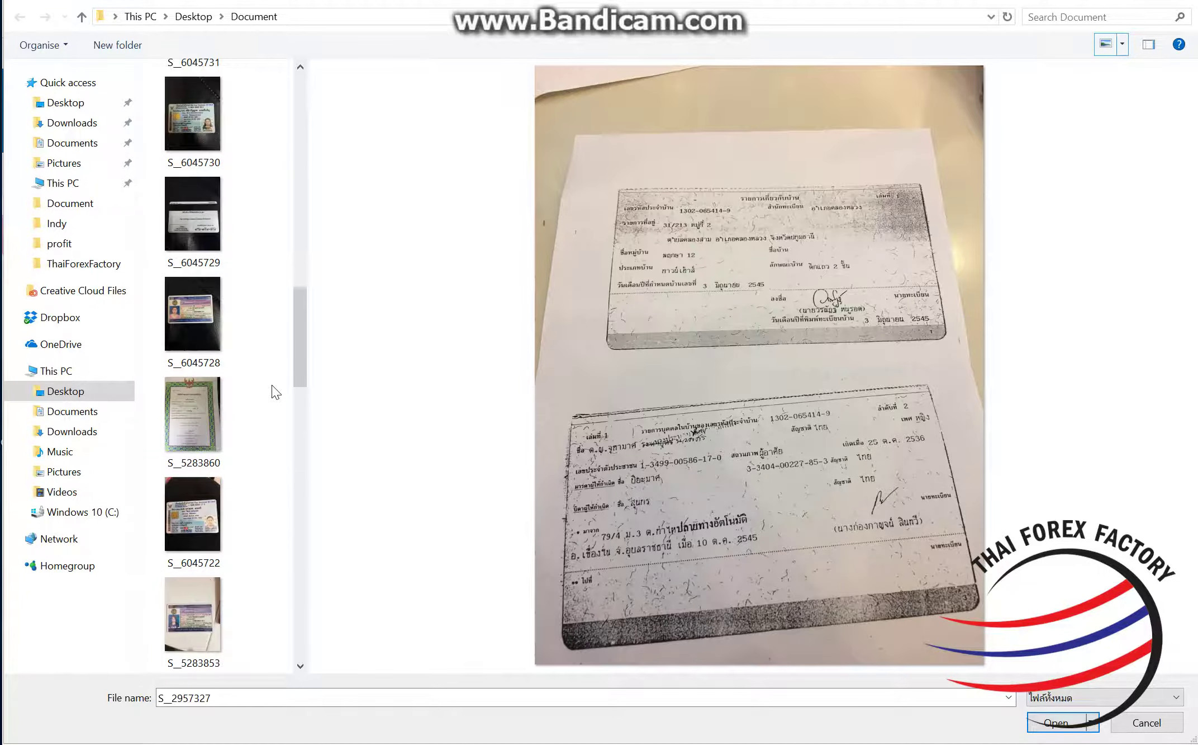
{"action": "left_click", "coordinate": [193, 335]}
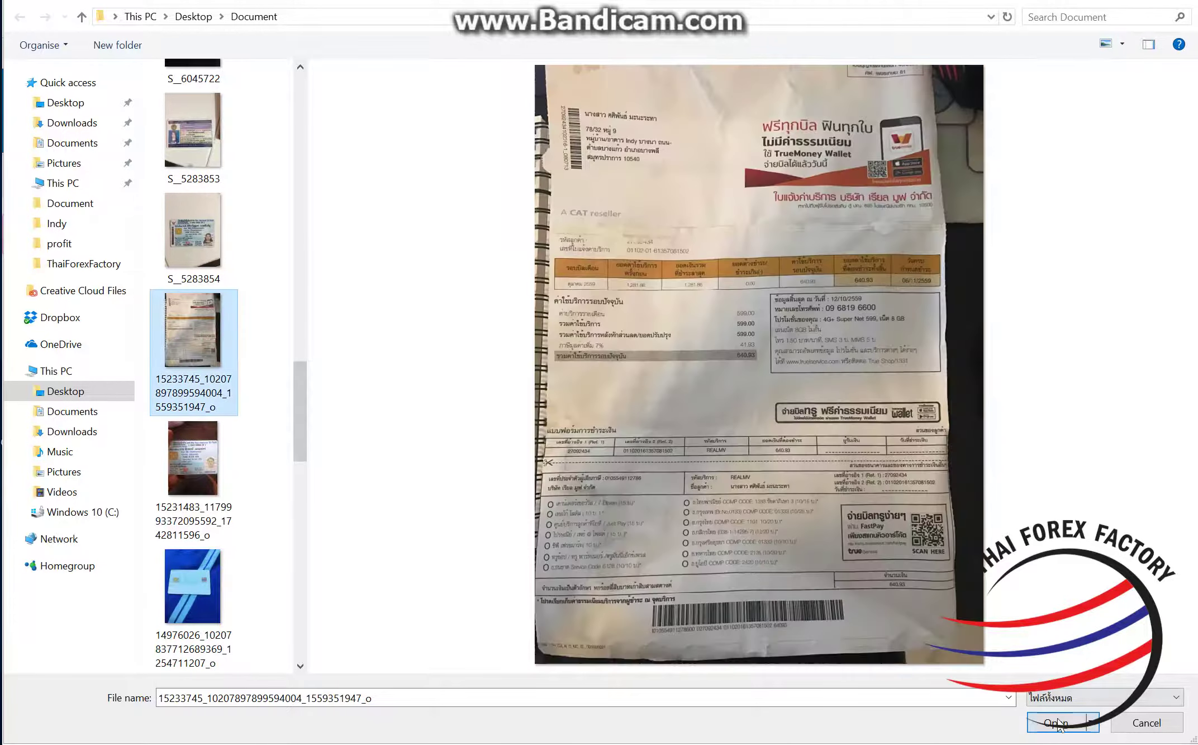
{"action": "left_click", "coordinate": [1059, 723]}
{"action": "scroll", "coordinate": [772, 560], "scroll_direction": "down", "scroll_amount": 1}
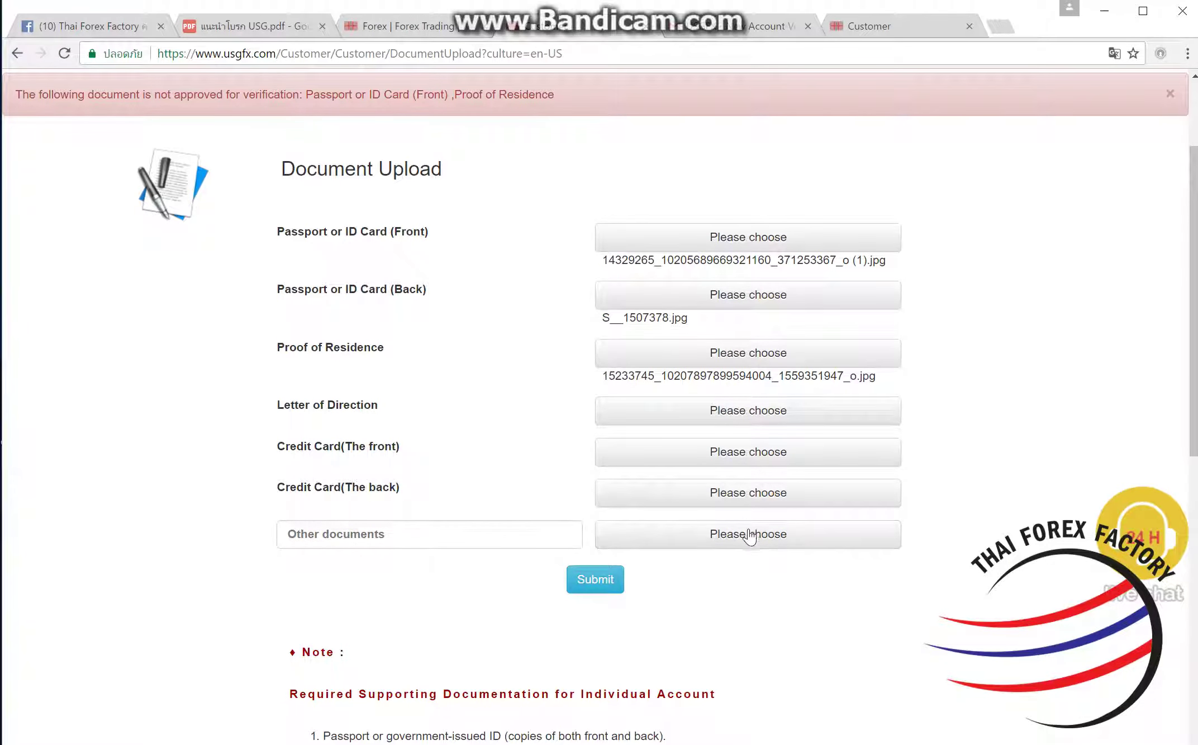
{"action": "left_click", "coordinate": [466, 31]}
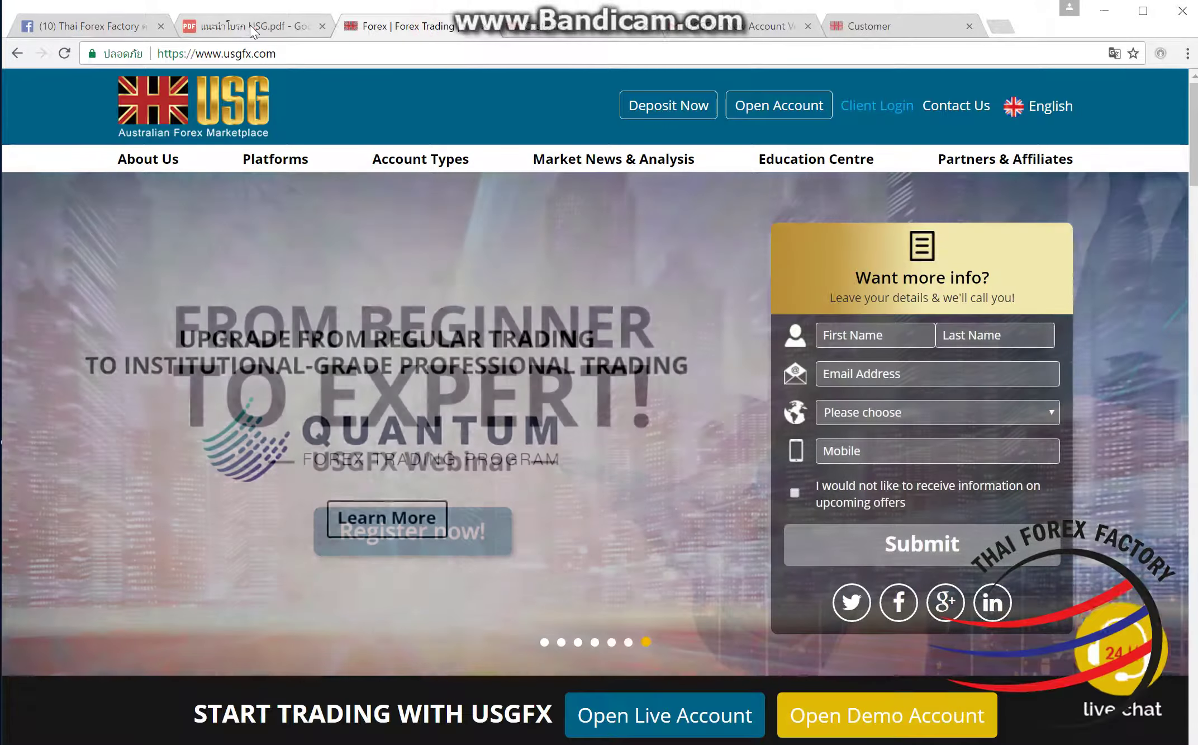
{"action": "left_click", "coordinate": [253, 28]}
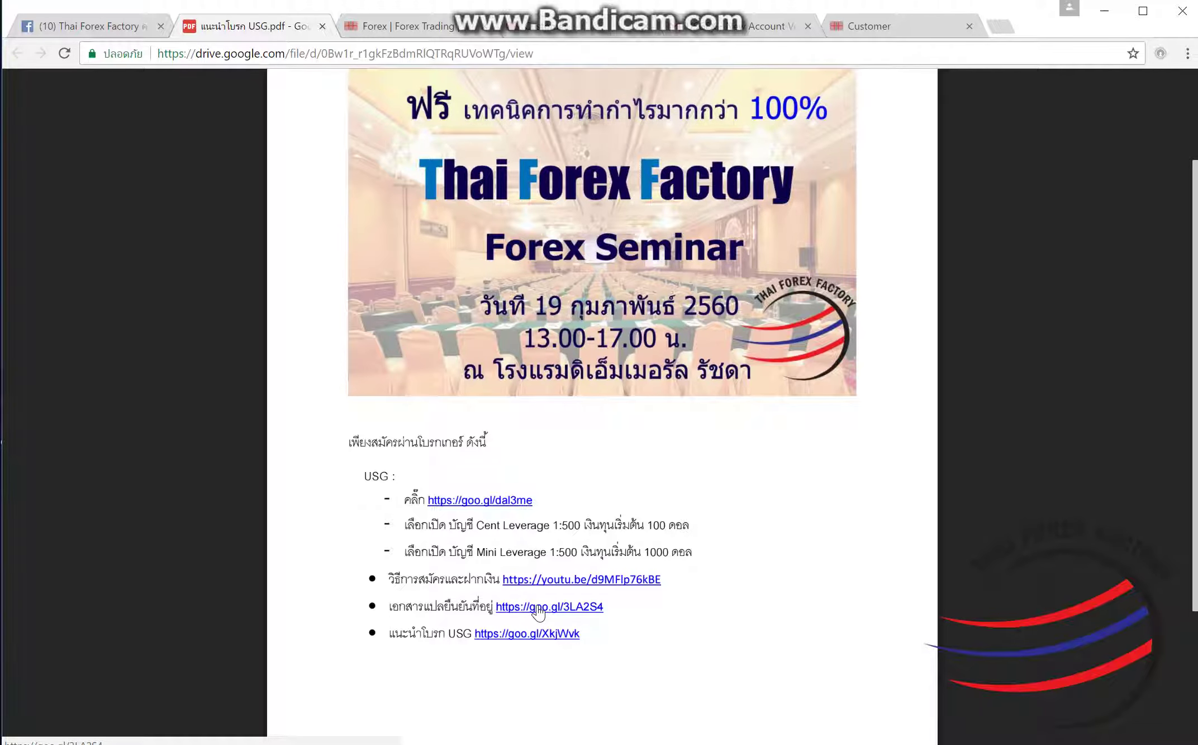
{"action": "left_click", "coordinate": [538, 610]}
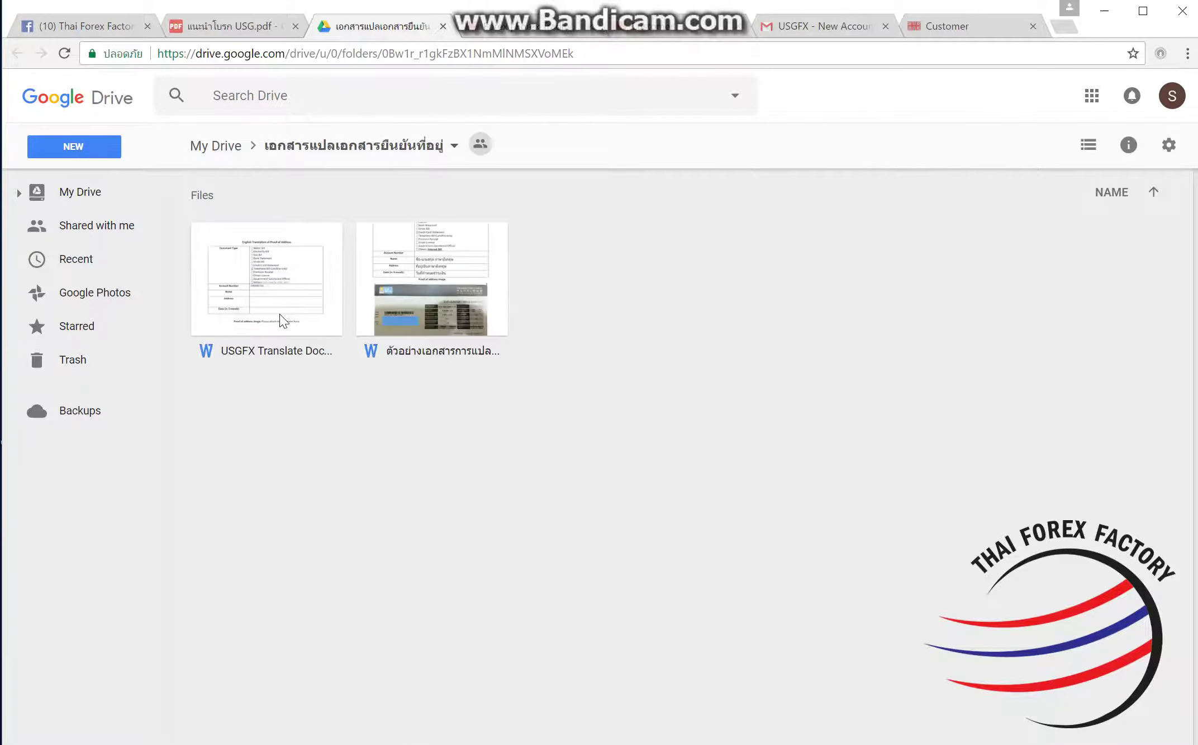
{"action": "left_click", "coordinate": [281, 315]}
{"action": "double_click", "coordinate": [280, 314]}
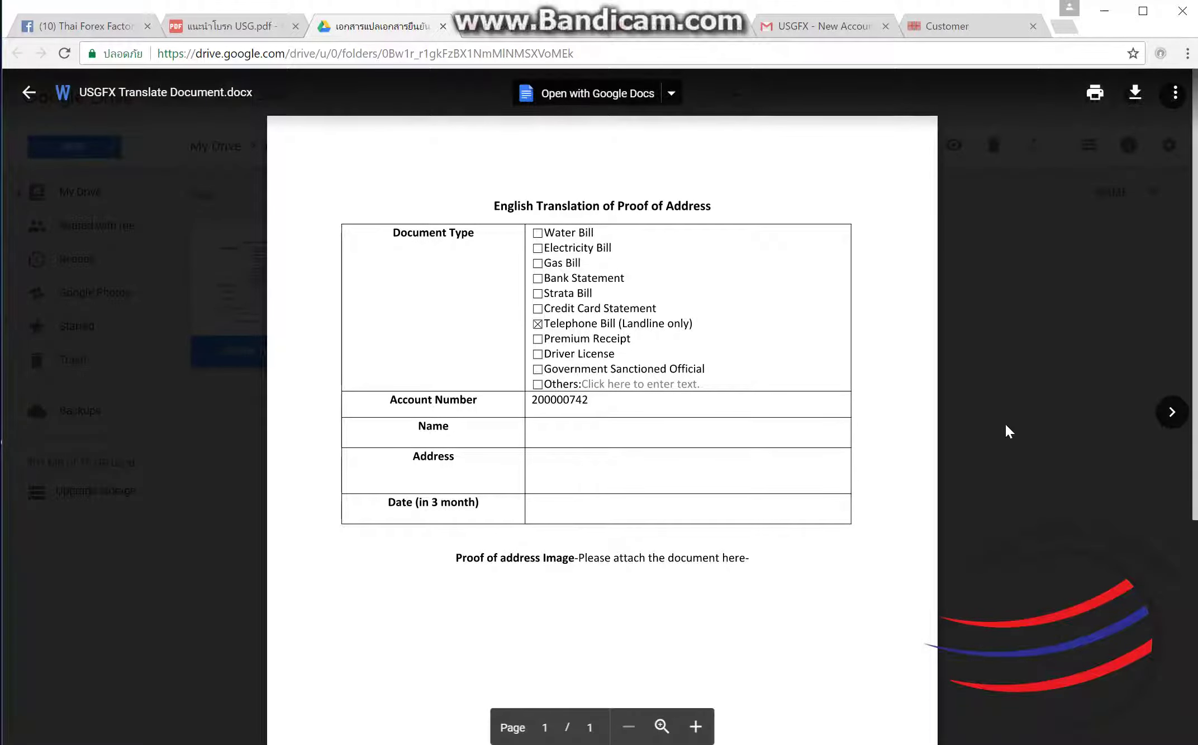
{"action": "left_click", "coordinate": [983, 223]}
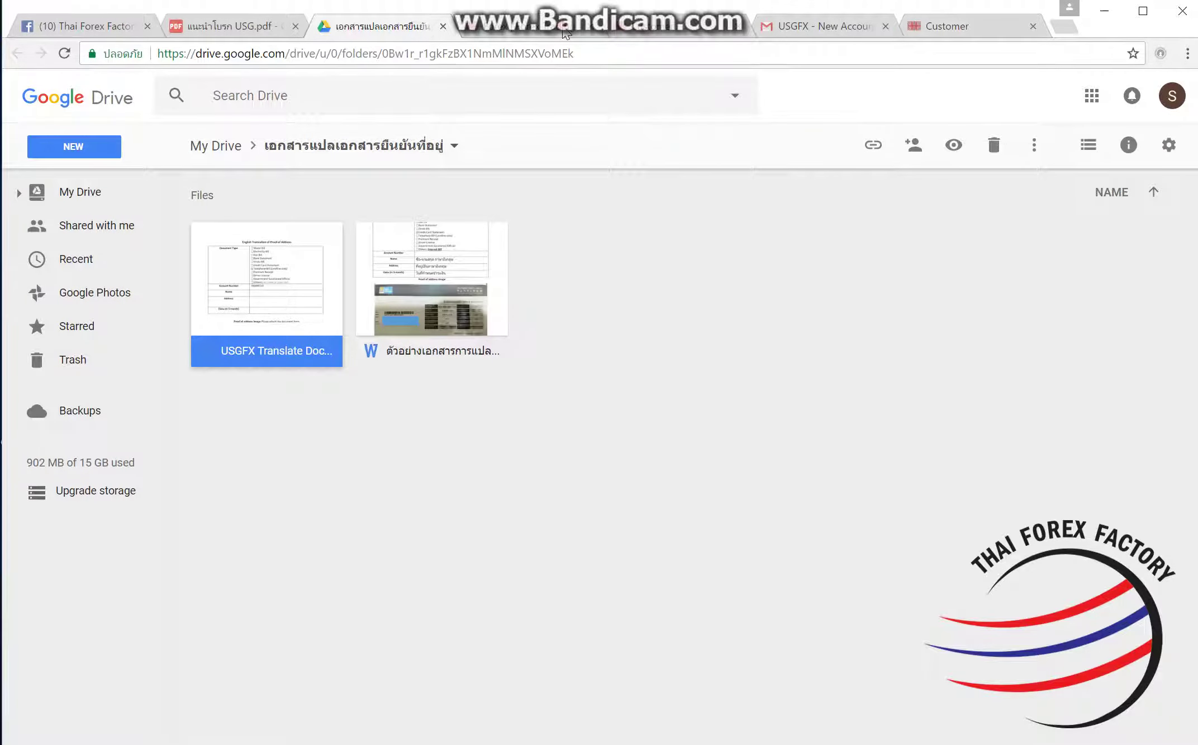
{"action": "left_click", "coordinate": [565, 35]}
{"action": "left_click", "coordinate": [644, 32]}
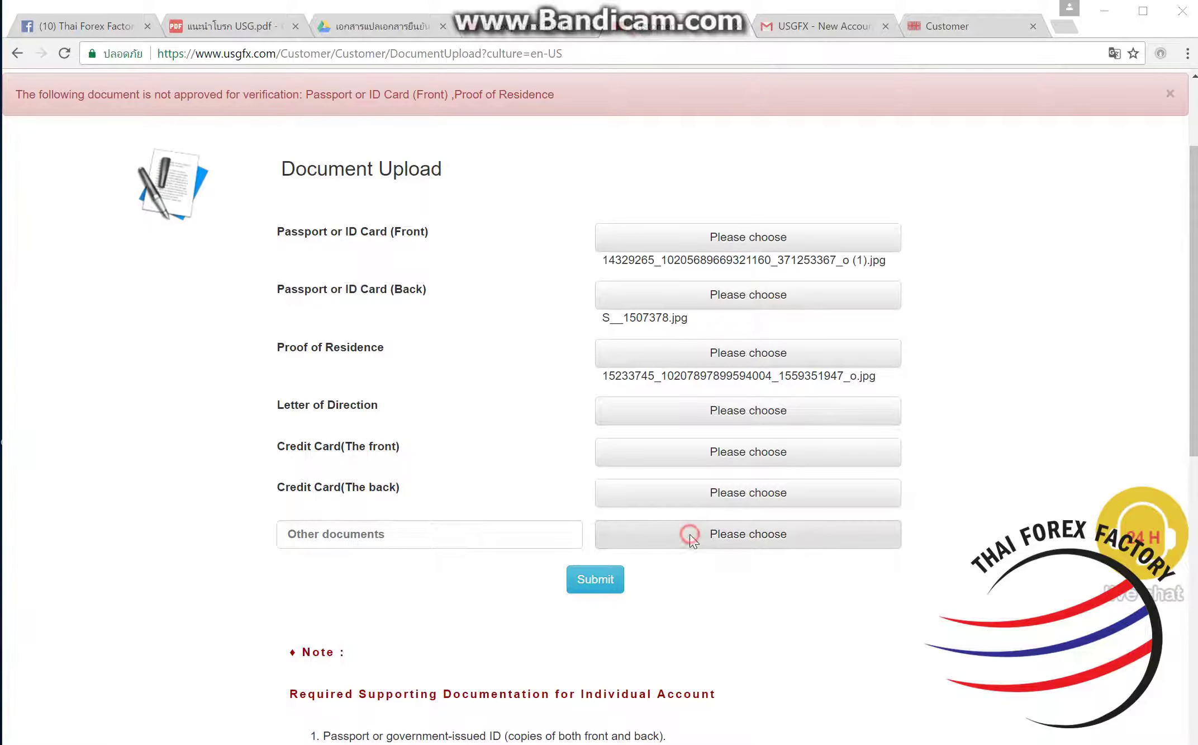
Step: Attach bank doc.pdf under Other documents and submit all uploaded documents
{"action": "left_click", "coordinate": [691, 533]}
{"action": "left_click", "coordinate": [194, 620]}
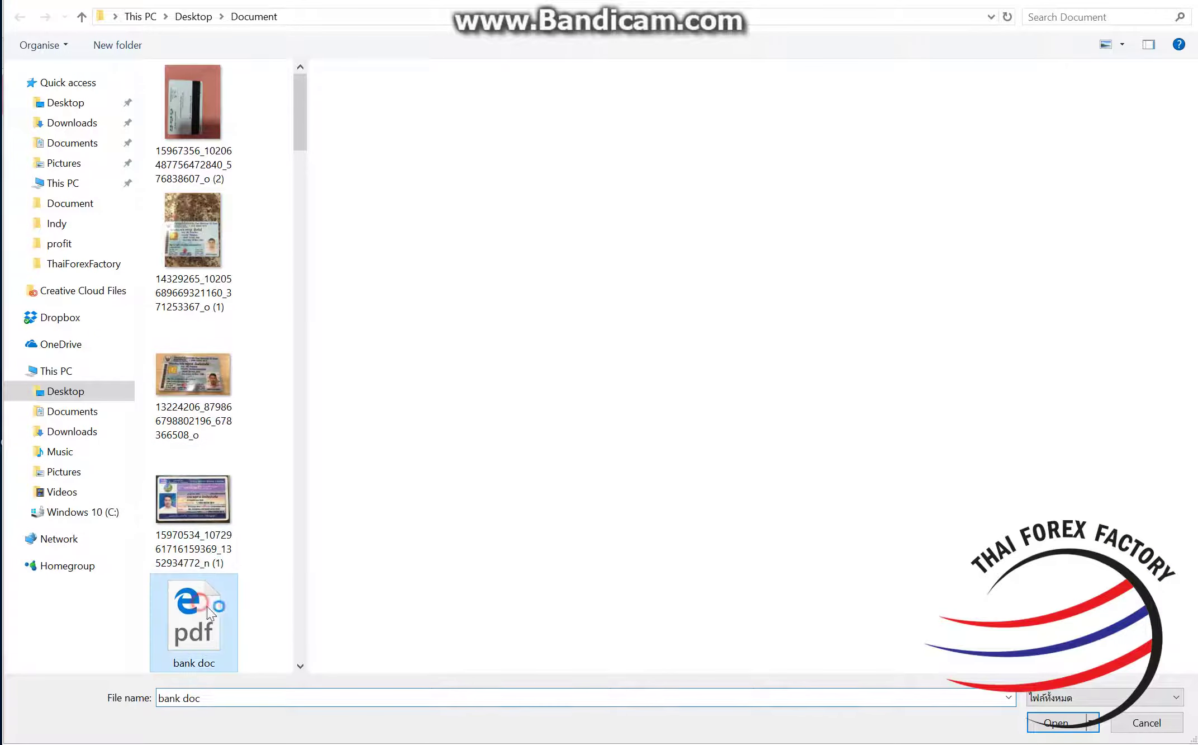
{"action": "left_click", "coordinate": [1057, 722]}
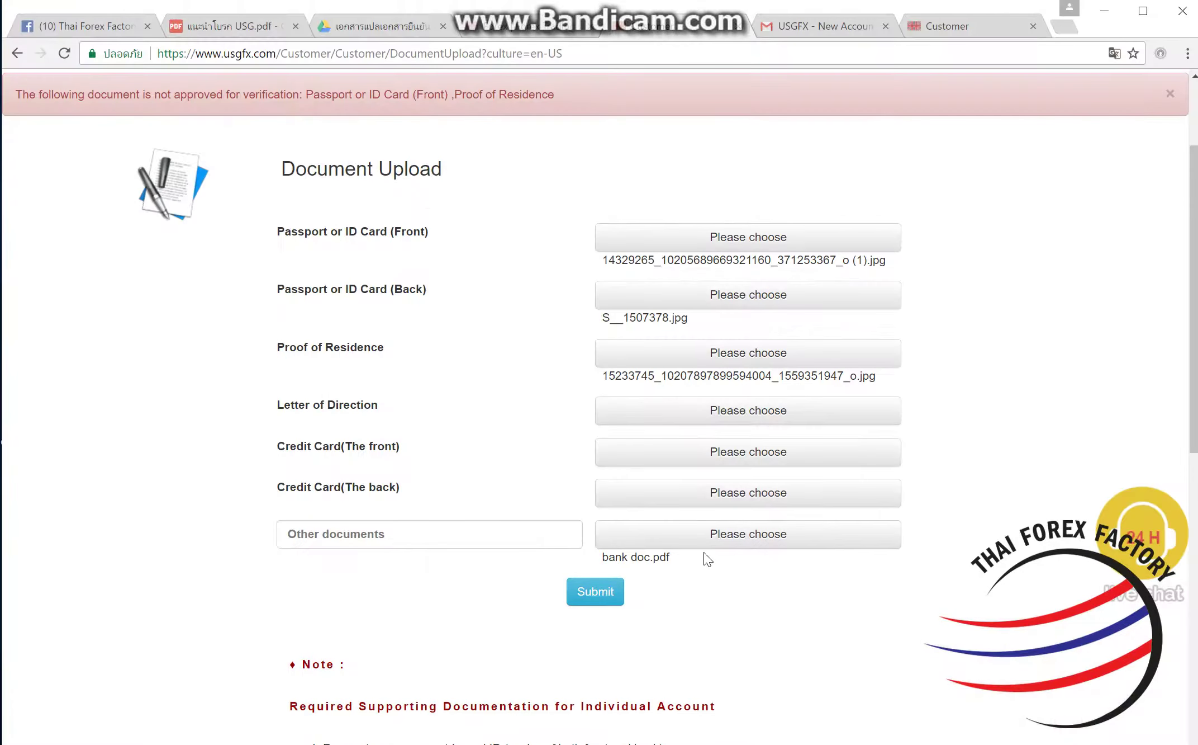
{"action": "left_click", "coordinate": [594, 604]}
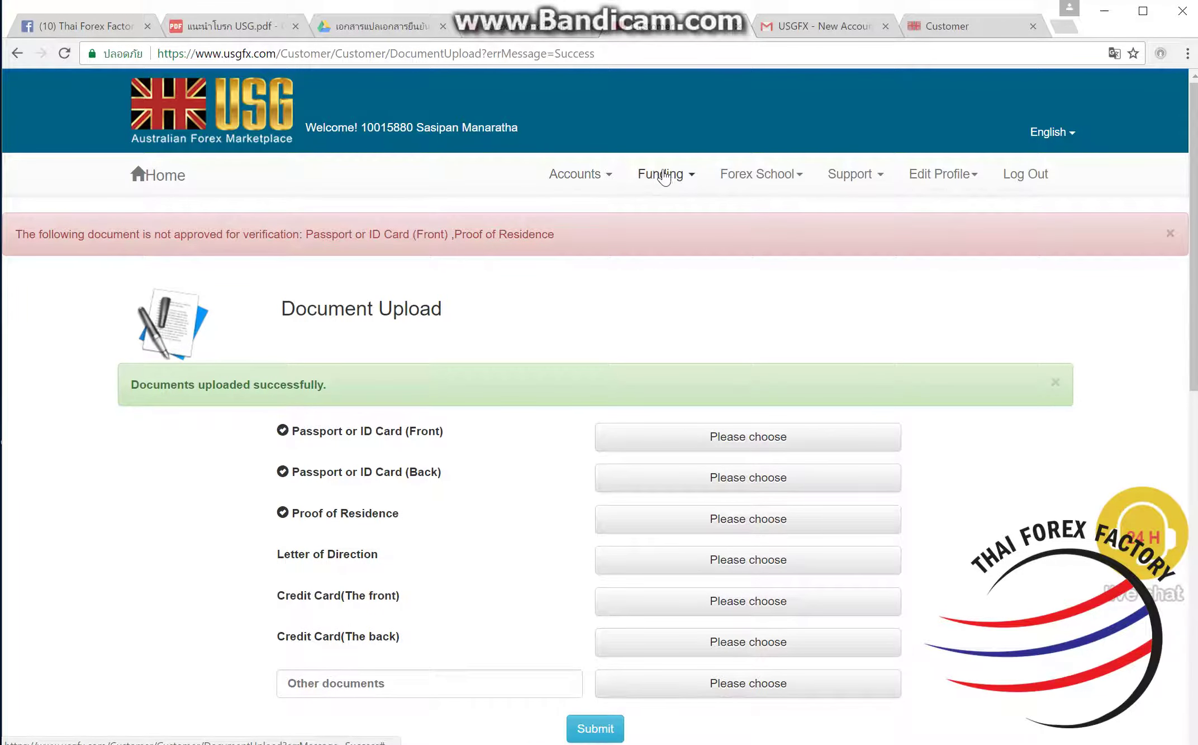
Step: Start a 1000 deposit with the Welcome Bonus $30 through the PAYPAID method
{"action": "left_click", "coordinate": [693, 175]}
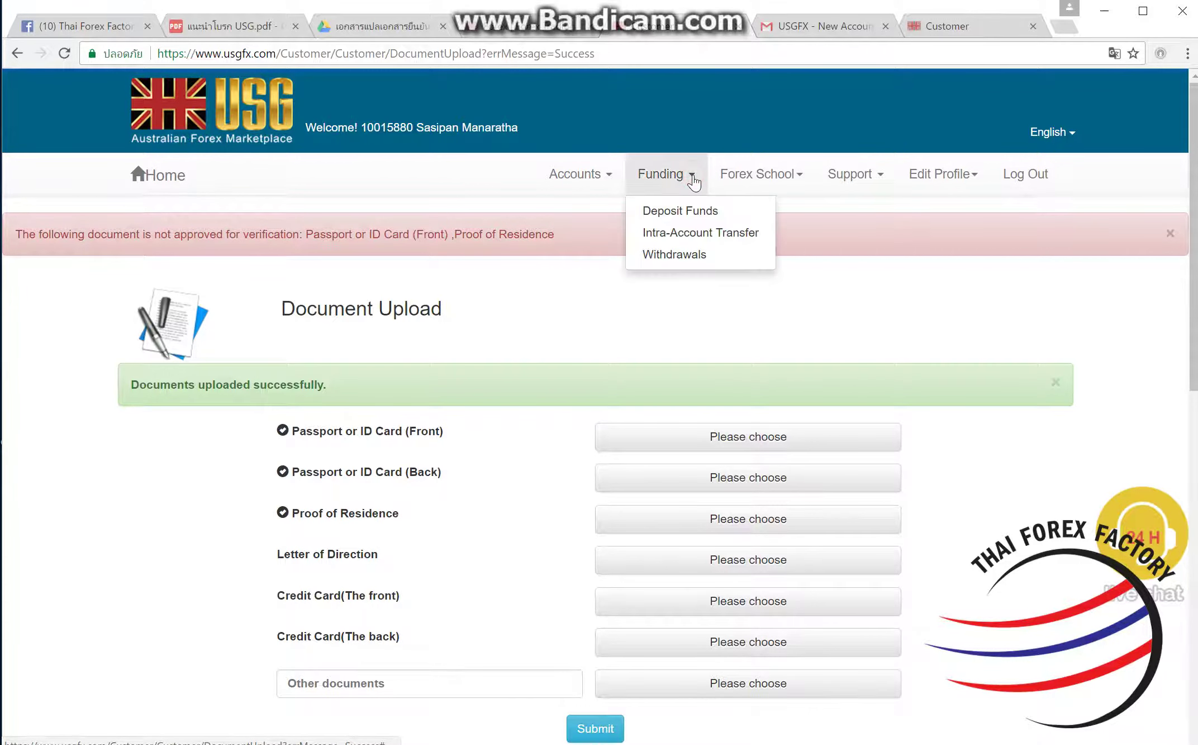
{"action": "left_click", "coordinate": [688, 212]}
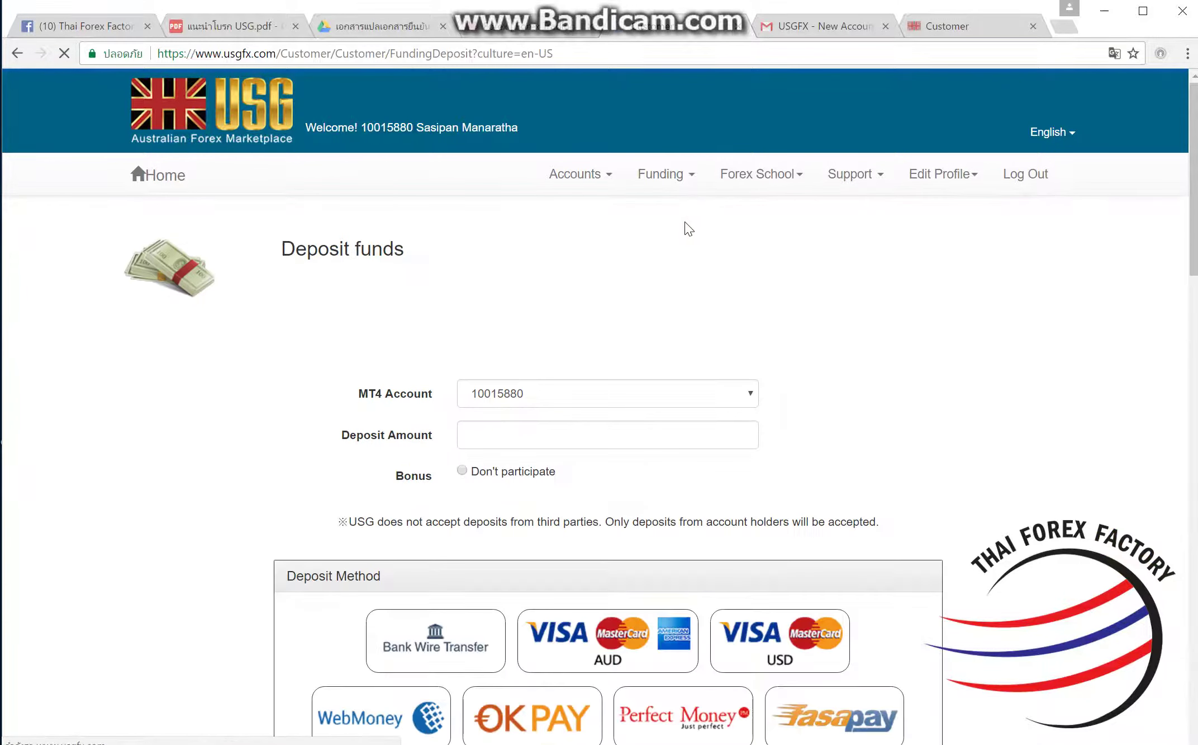
{"action": "scroll", "coordinate": [619, 267], "scroll_direction": "down", "scroll_amount": 2}
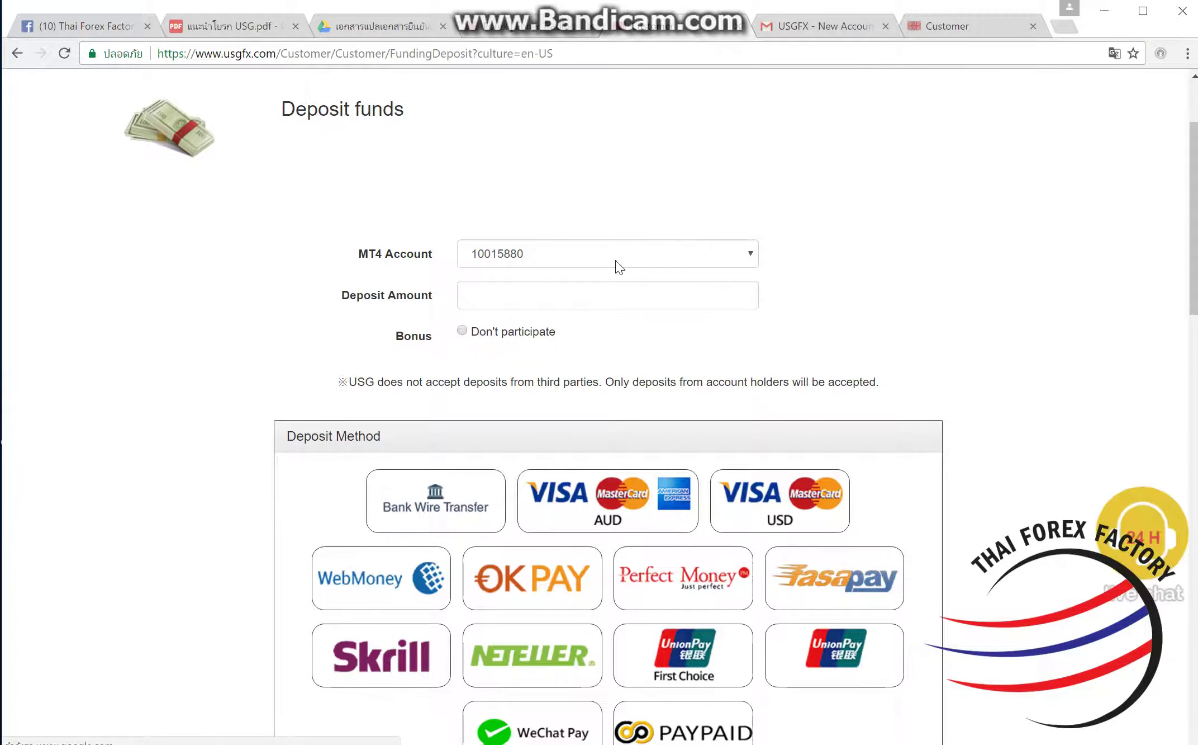
{"action": "left_click", "coordinate": [601, 305]}
{"action": "type", "text": "1000"}
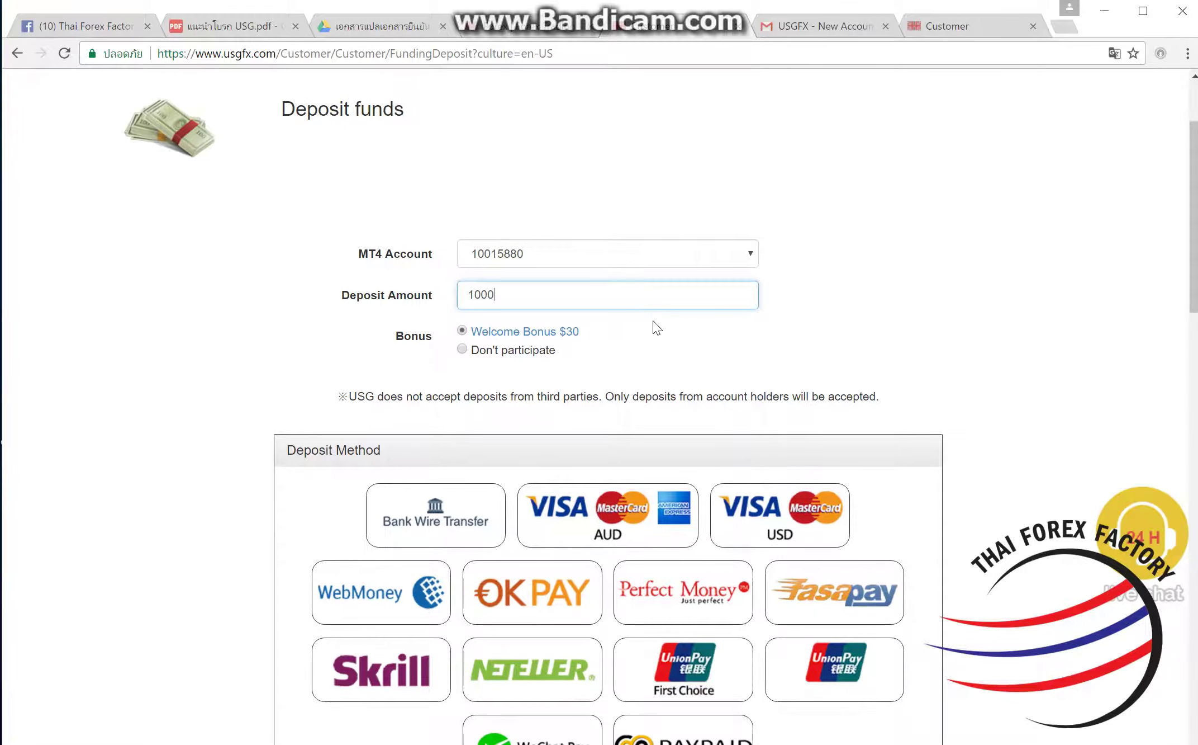
{"action": "left_click", "coordinate": [650, 319]}
{"action": "scroll", "coordinate": [654, 325], "scroll_direction": "down", "scroll_amount": 2}
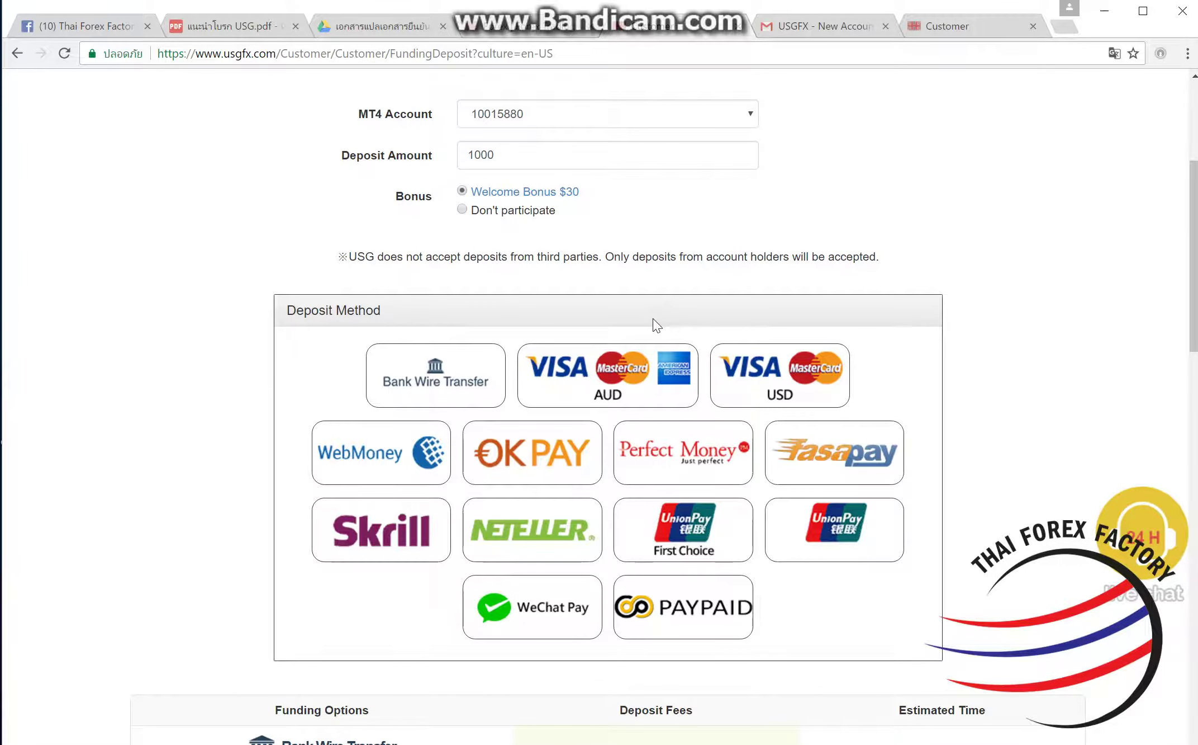
{"action": "left_click", "coordinate": [705, 622]}
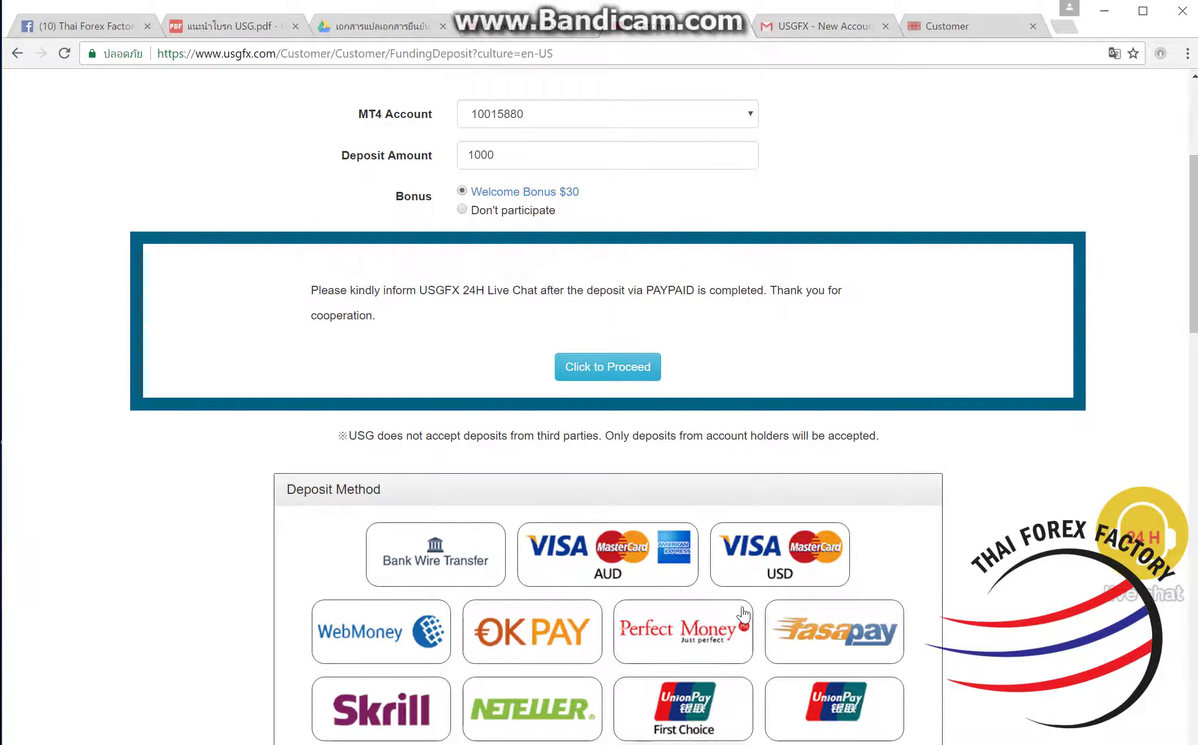
{"action": "left_click", "coordinate": [636, 374]}
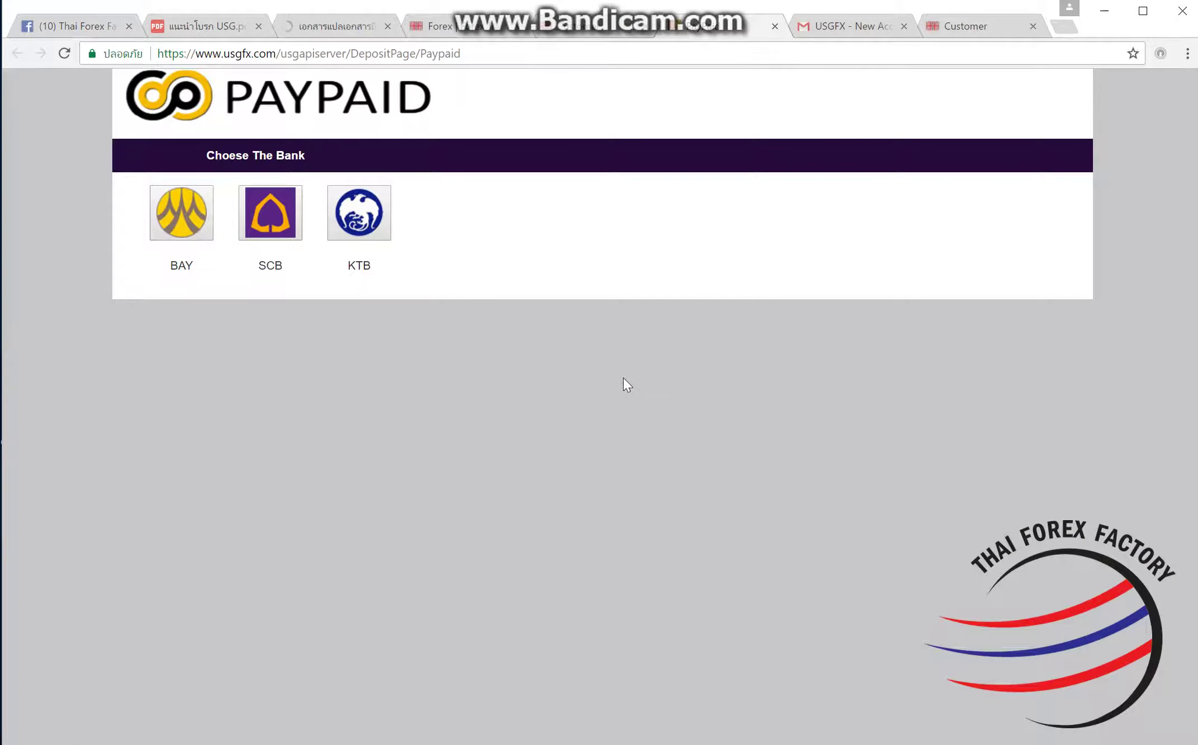
Step: Pick SCB to open the 35,350.00 THB payment page, then return to the USG deposit tab
{"action": "left_click", "coordinate": [289, 237]}
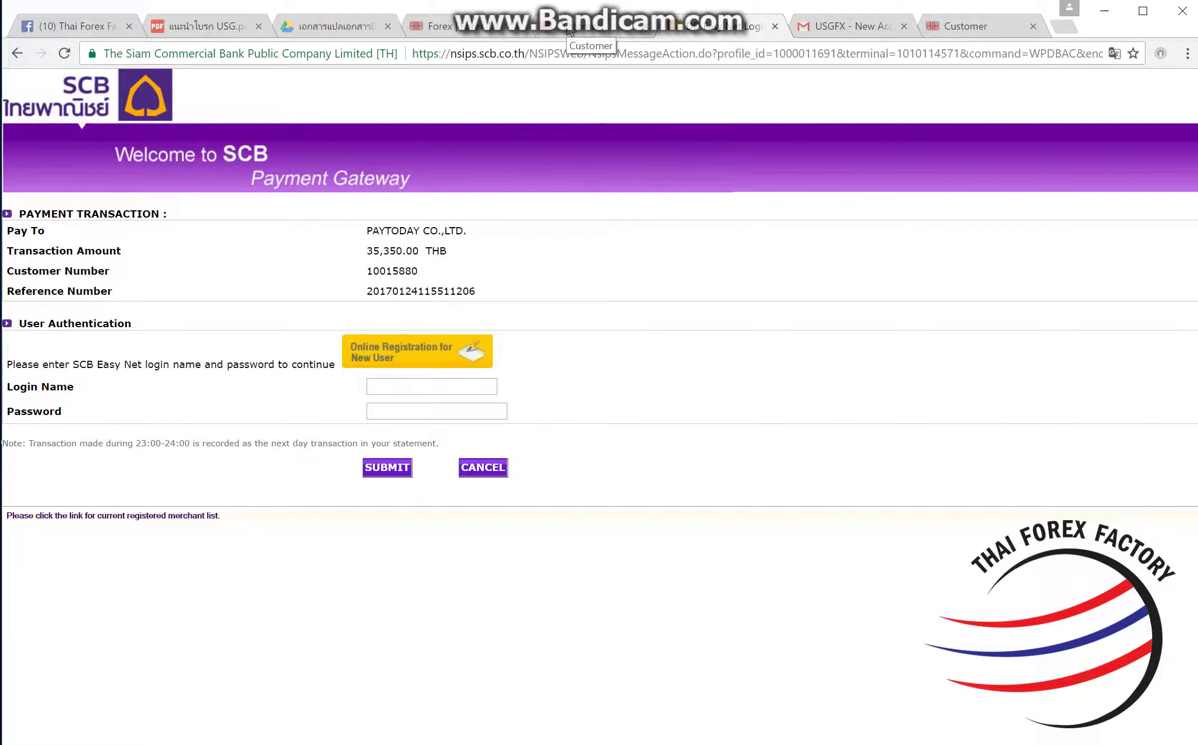
{"action": "left_click", "coordinate": [570, 31]}
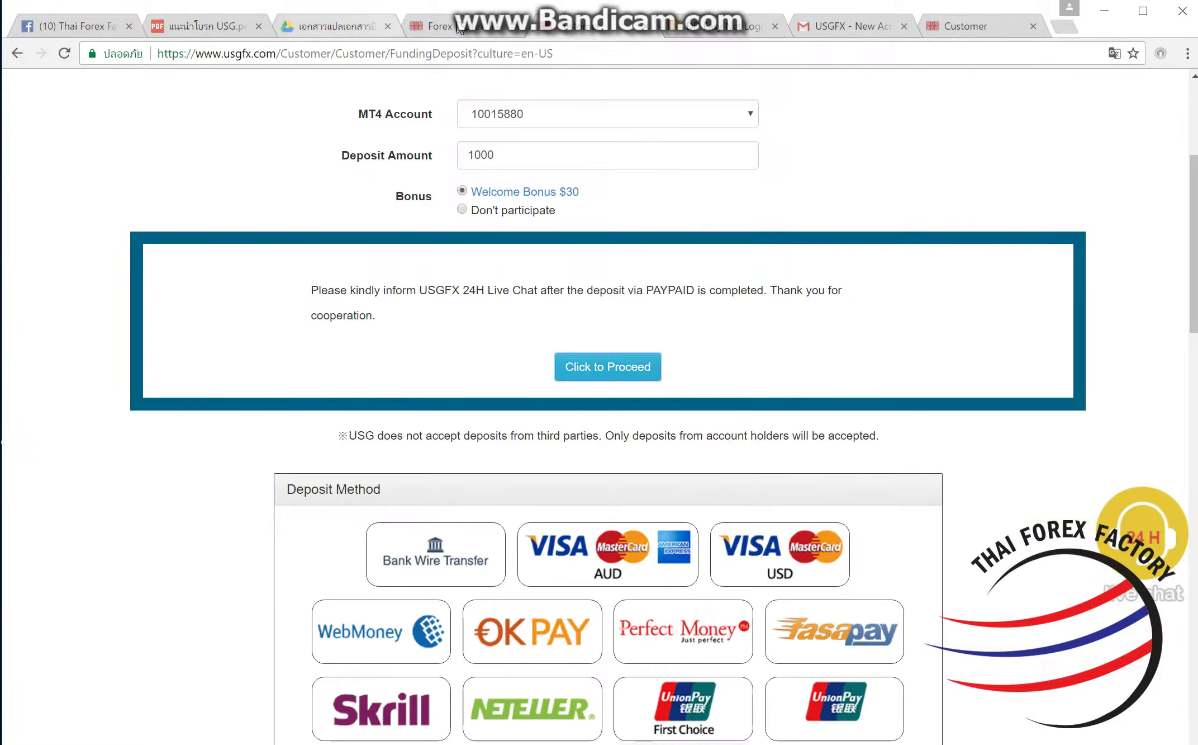
Step: Comment the new MT4 account number and the account holder's full name on the Thai Forex Factory post
{"action": "left_click", "coordinate": [529, 118]}
{"action": "left_click", "coordinate": [497, 150]}
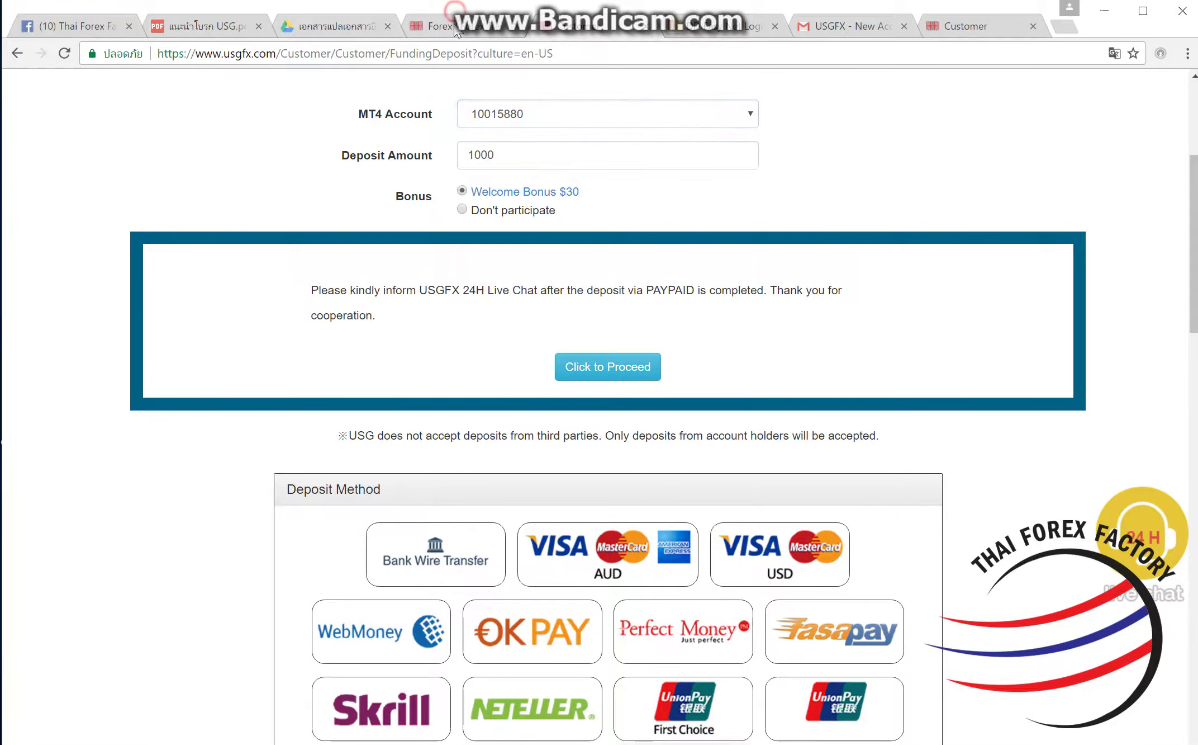
{"action": "left_click", "coordinate": [883, 33]}
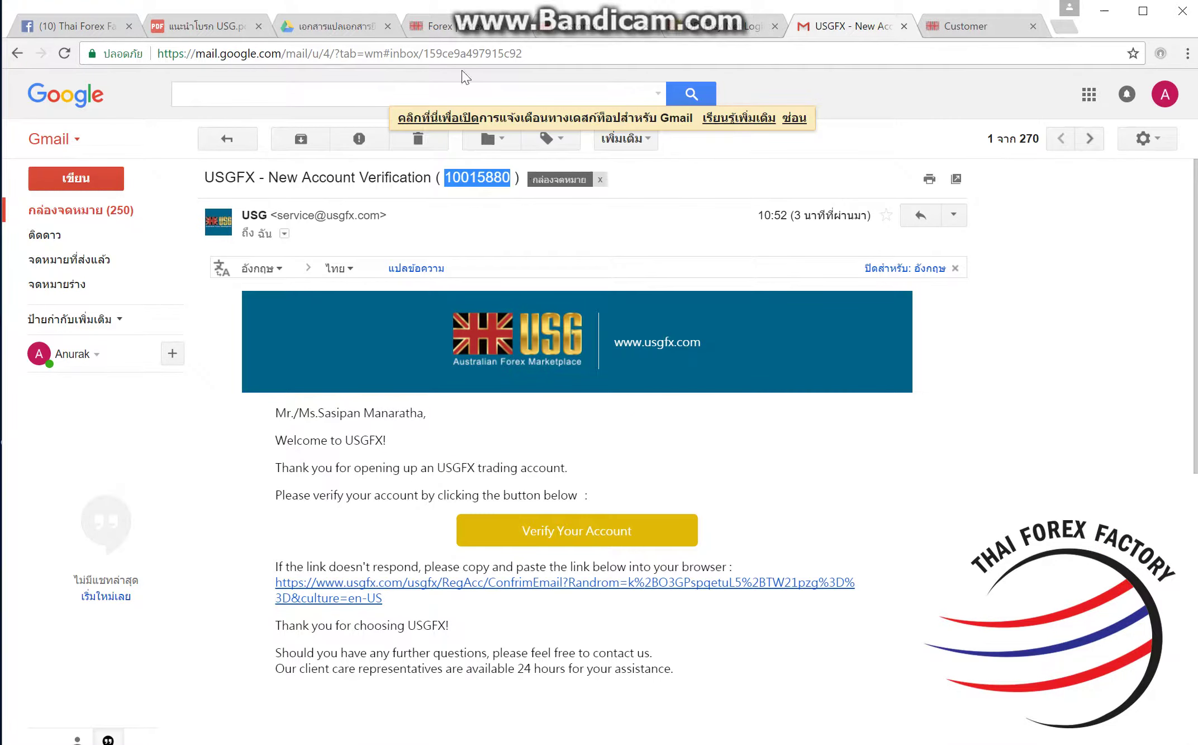
{"action": "left_click", "coordinate": [75, 27]}
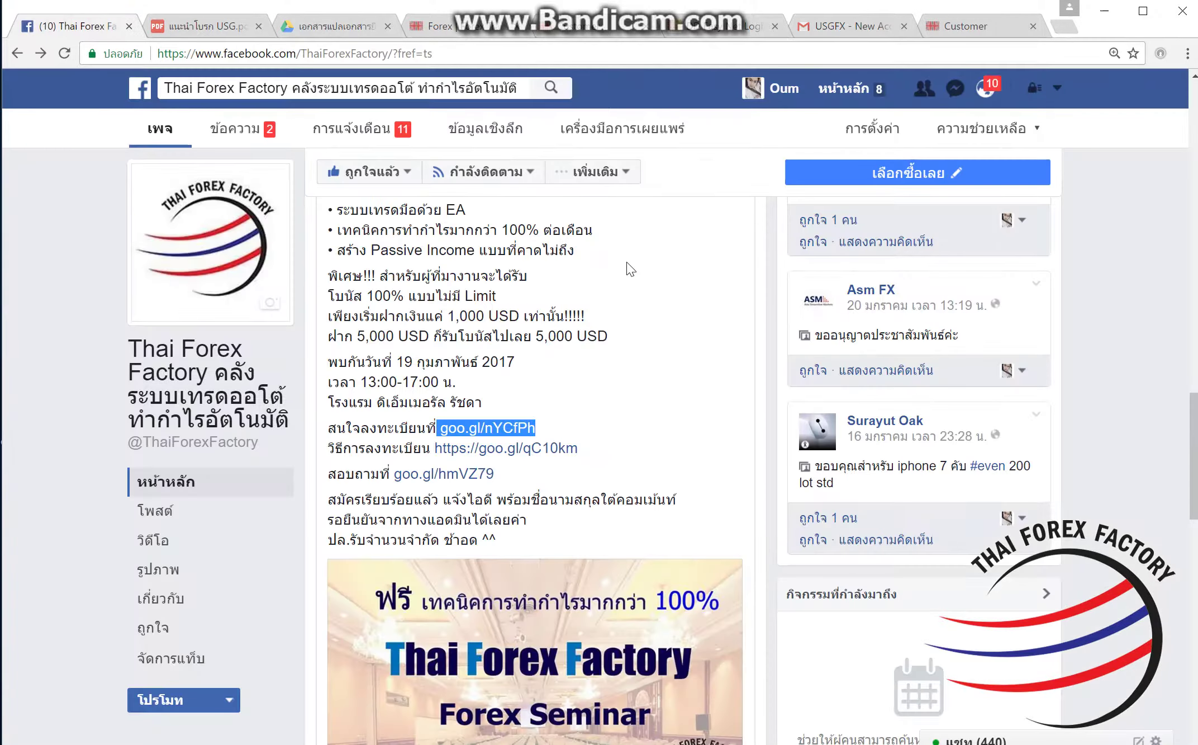
{"action": "scroll", "coordinate": [624, 289], "scroll_direction": "down", "scroll_amount": 10}
{"action": "left_click", "coordinate": [557, 467]}
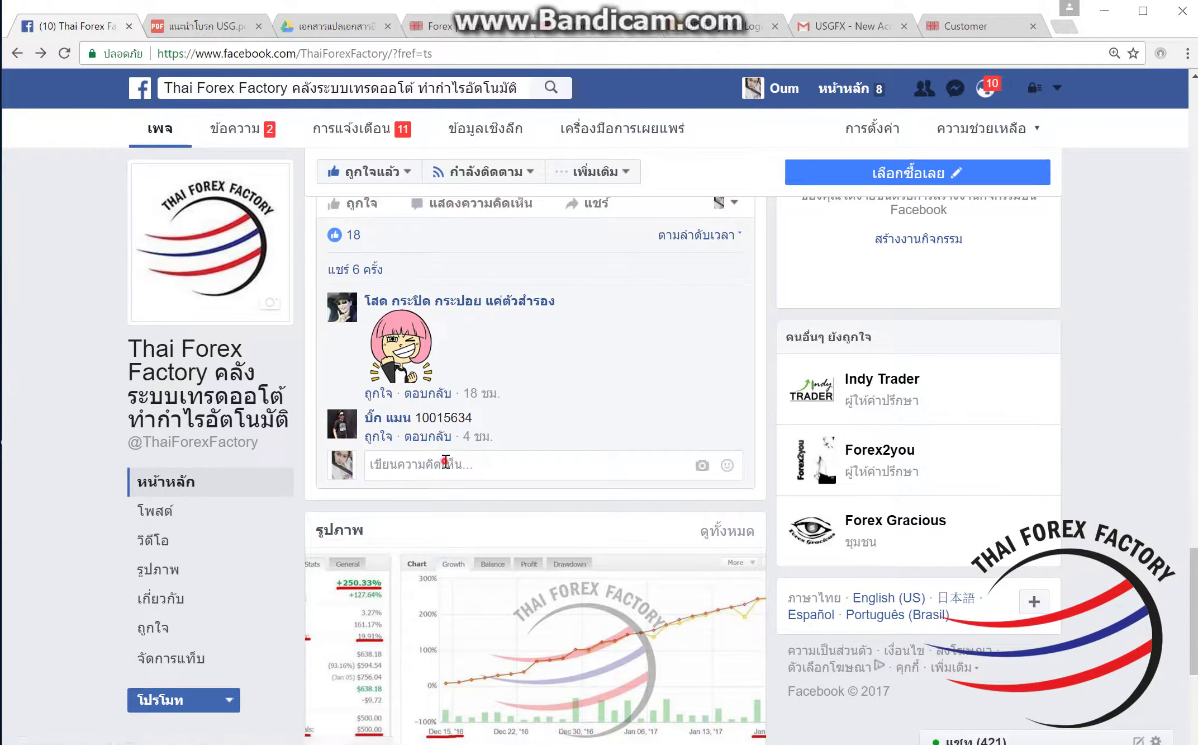
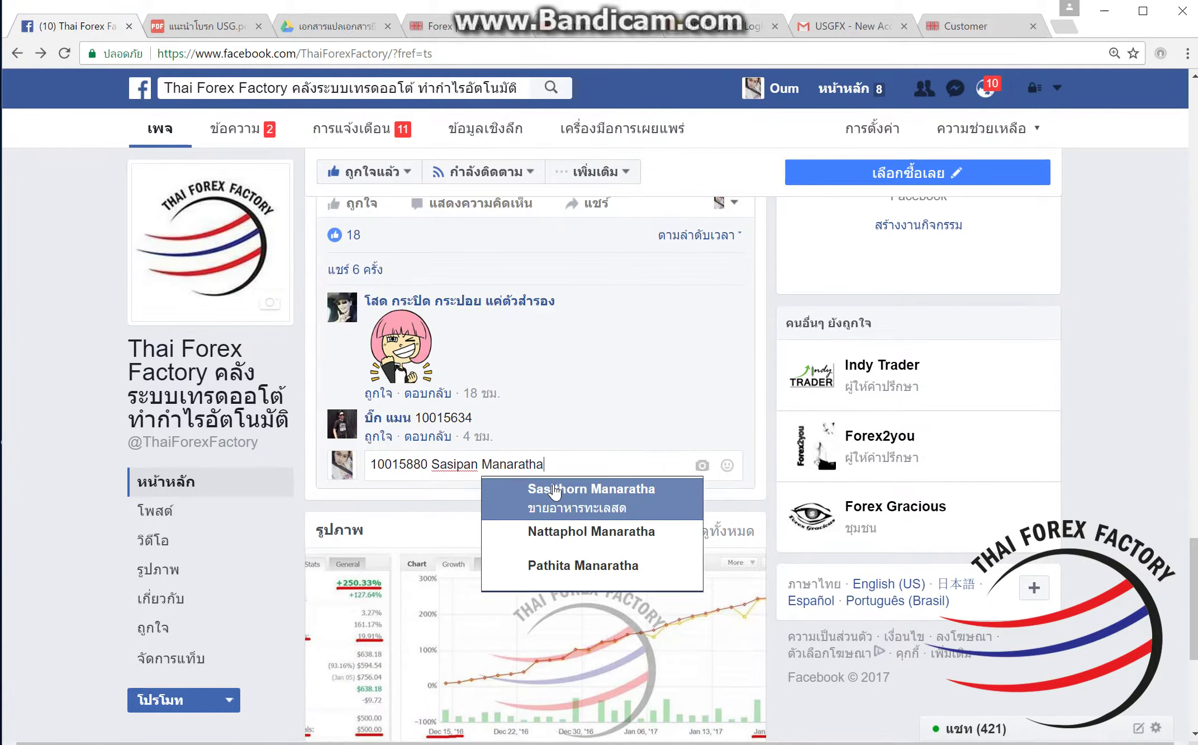
{"action": "left_click", "coordinate": [567, 429]}
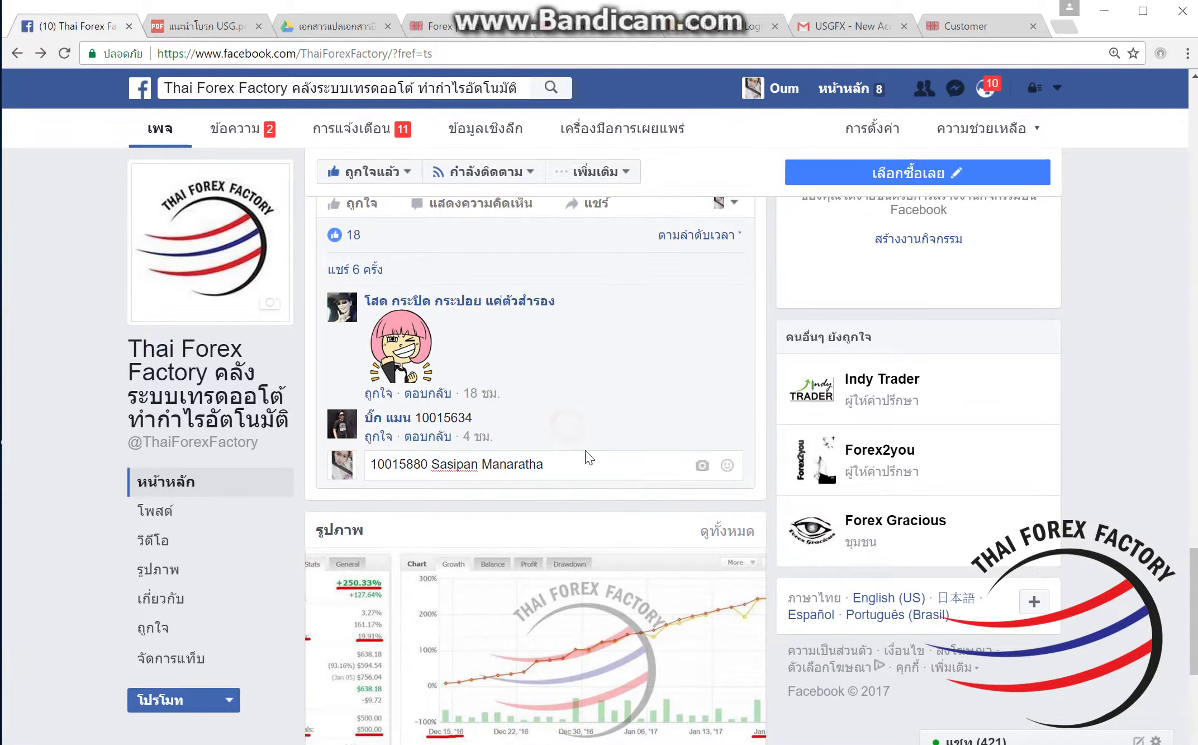